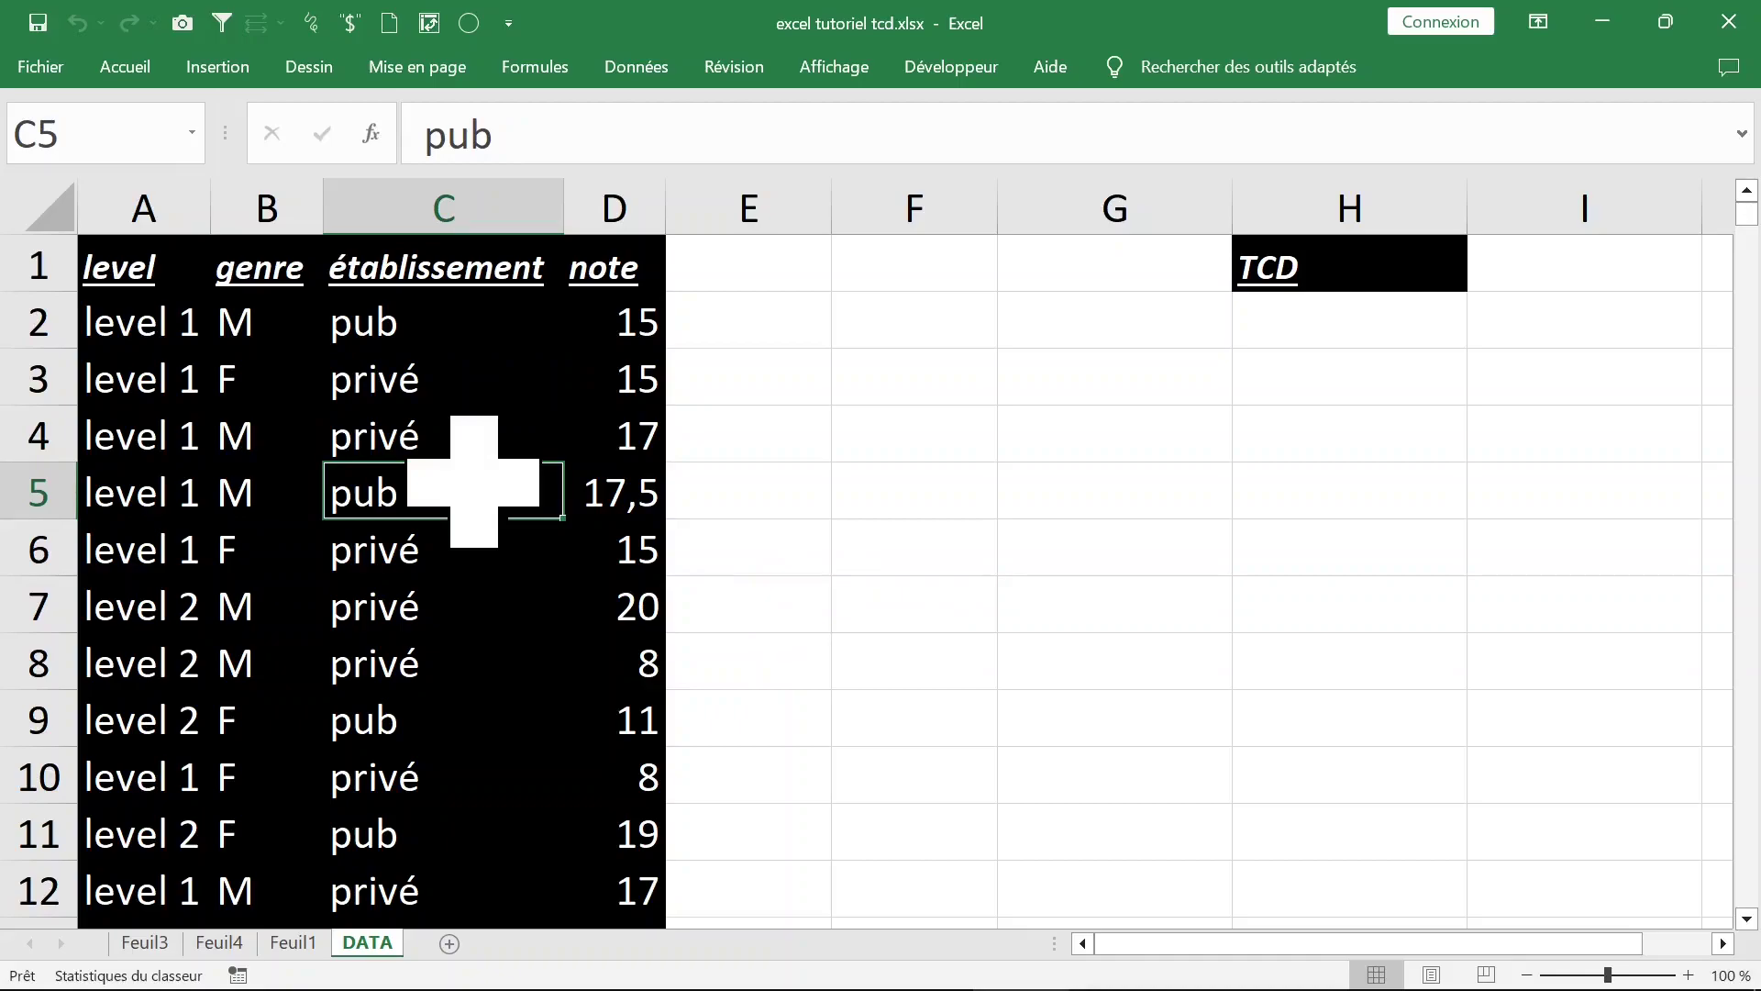
Step: Review the level, genre, établissement and note columns, then select a cell inside the data table
click(621, 220)
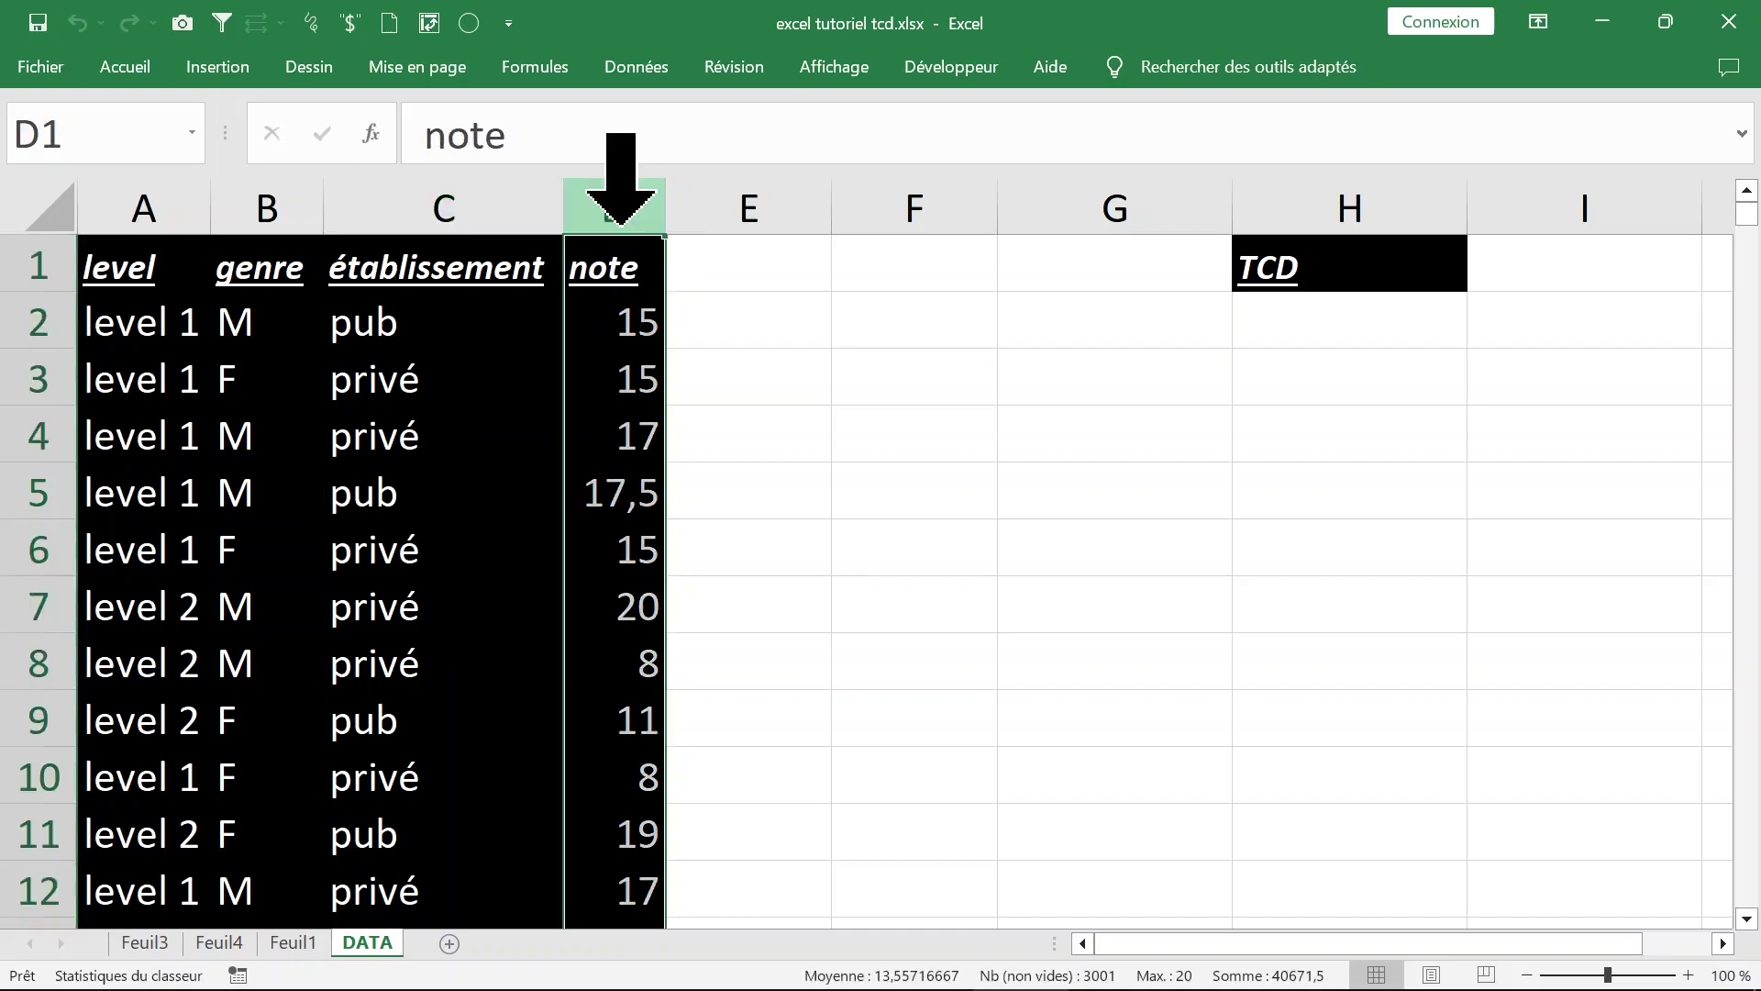
click(480, 206)
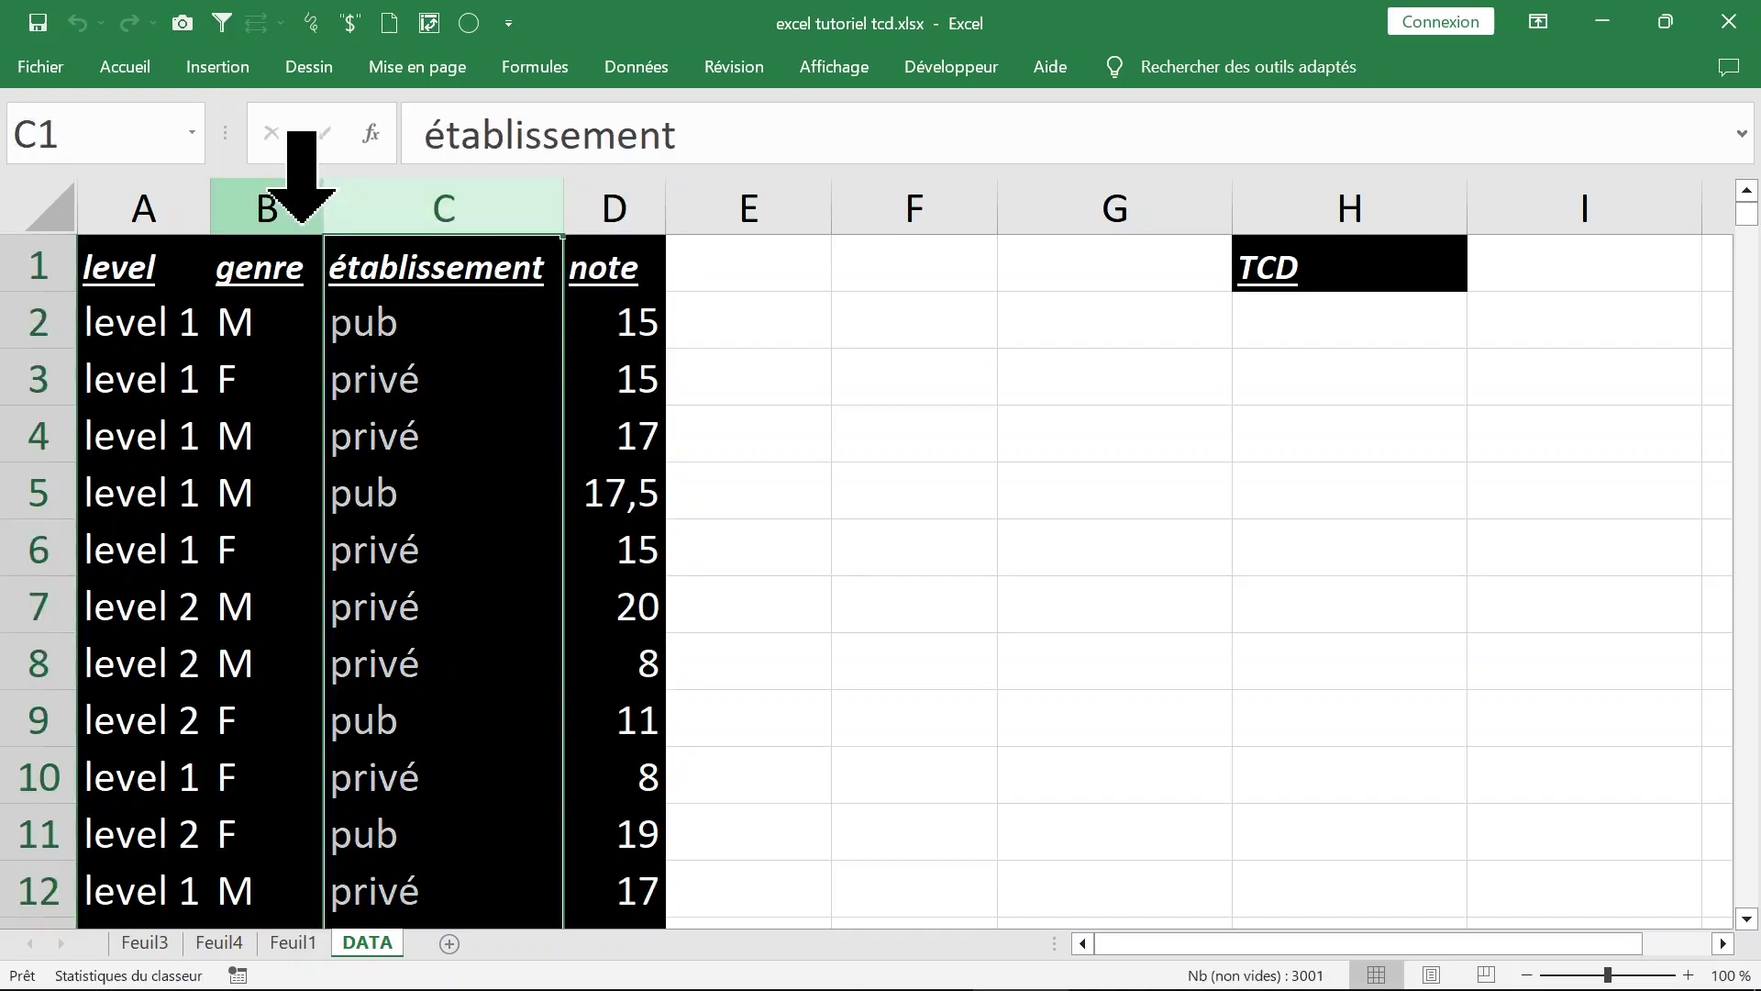
click(280, 216)
drag(174, 266, 538, 266)
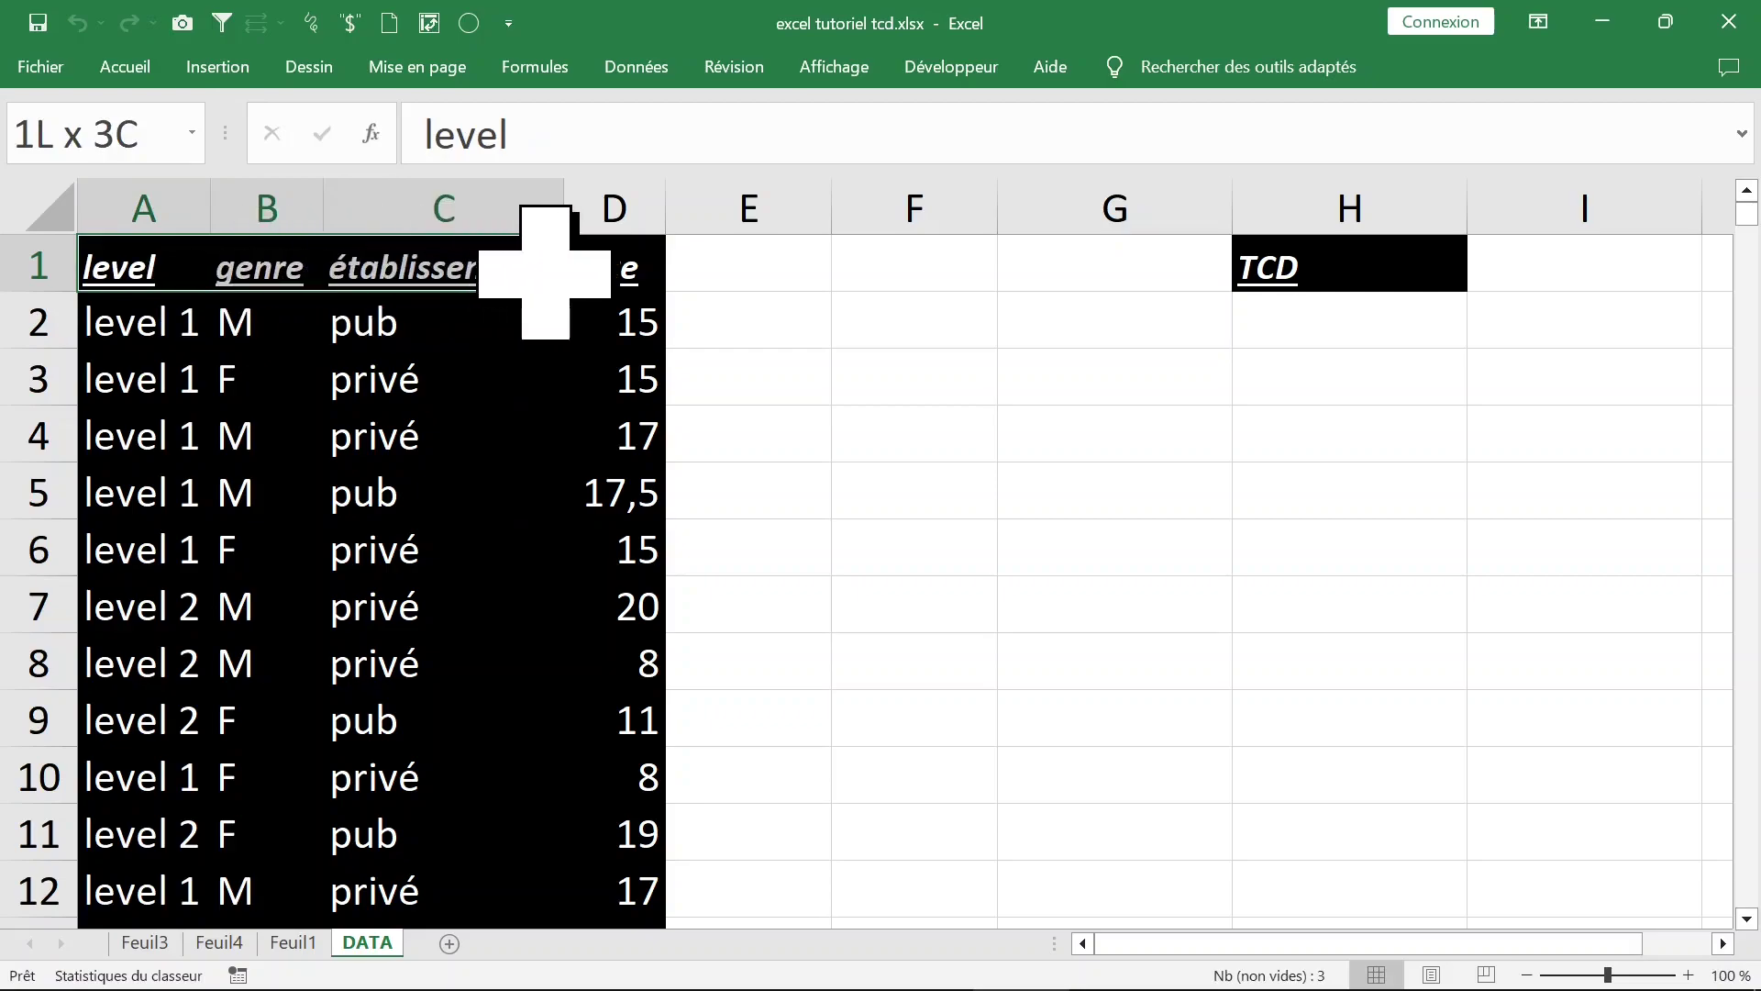
click(529, 367)
Step: Insert a pivot table from DATA!$A$1:$D$3001 on a new worksheet, with level as rows
click(218, 68)
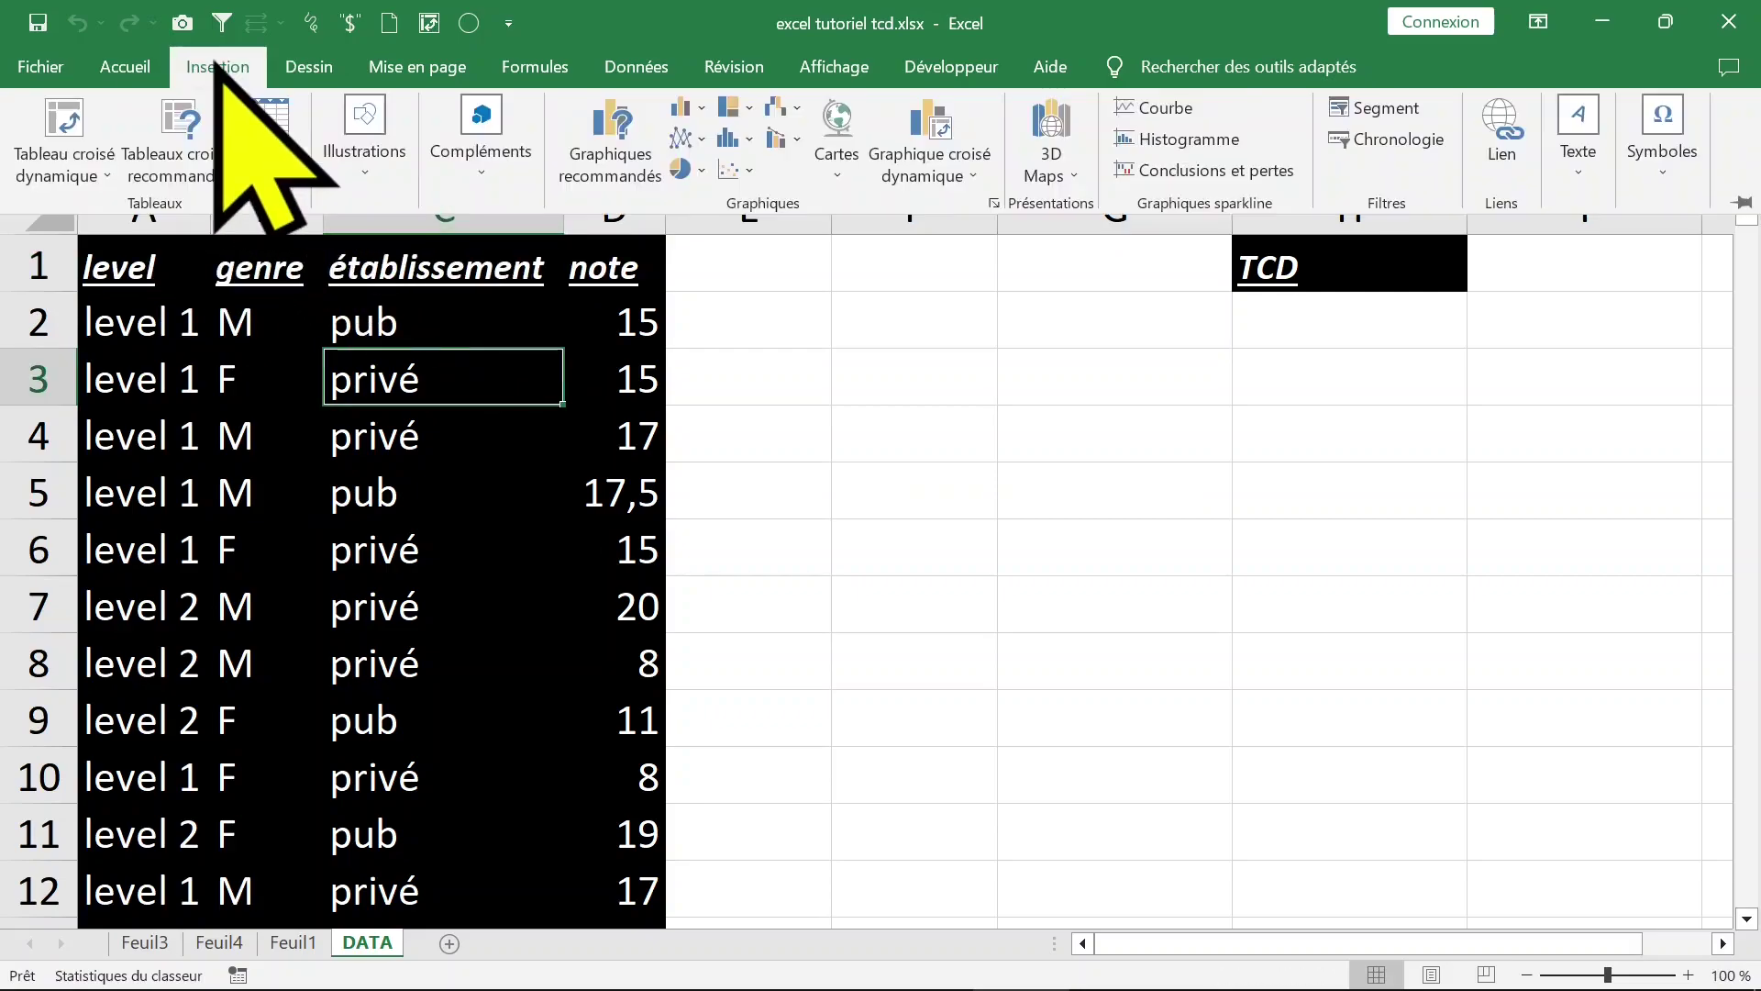
click(110, 120)
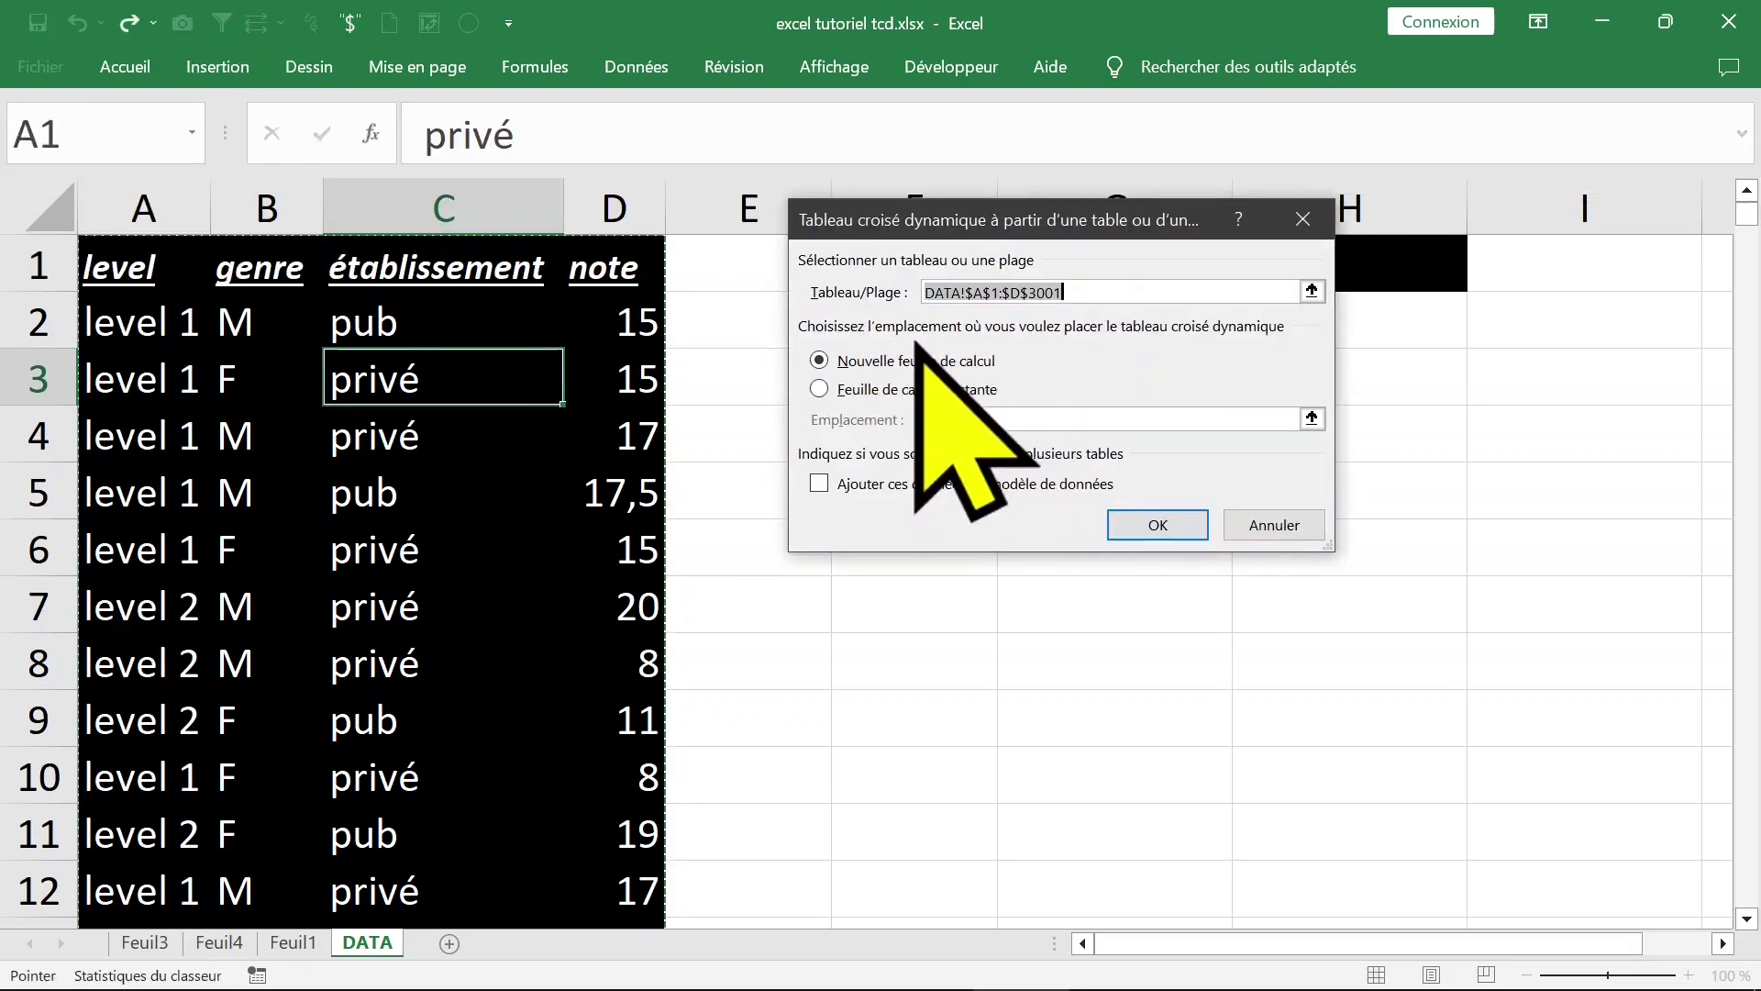
click(1134, 519)
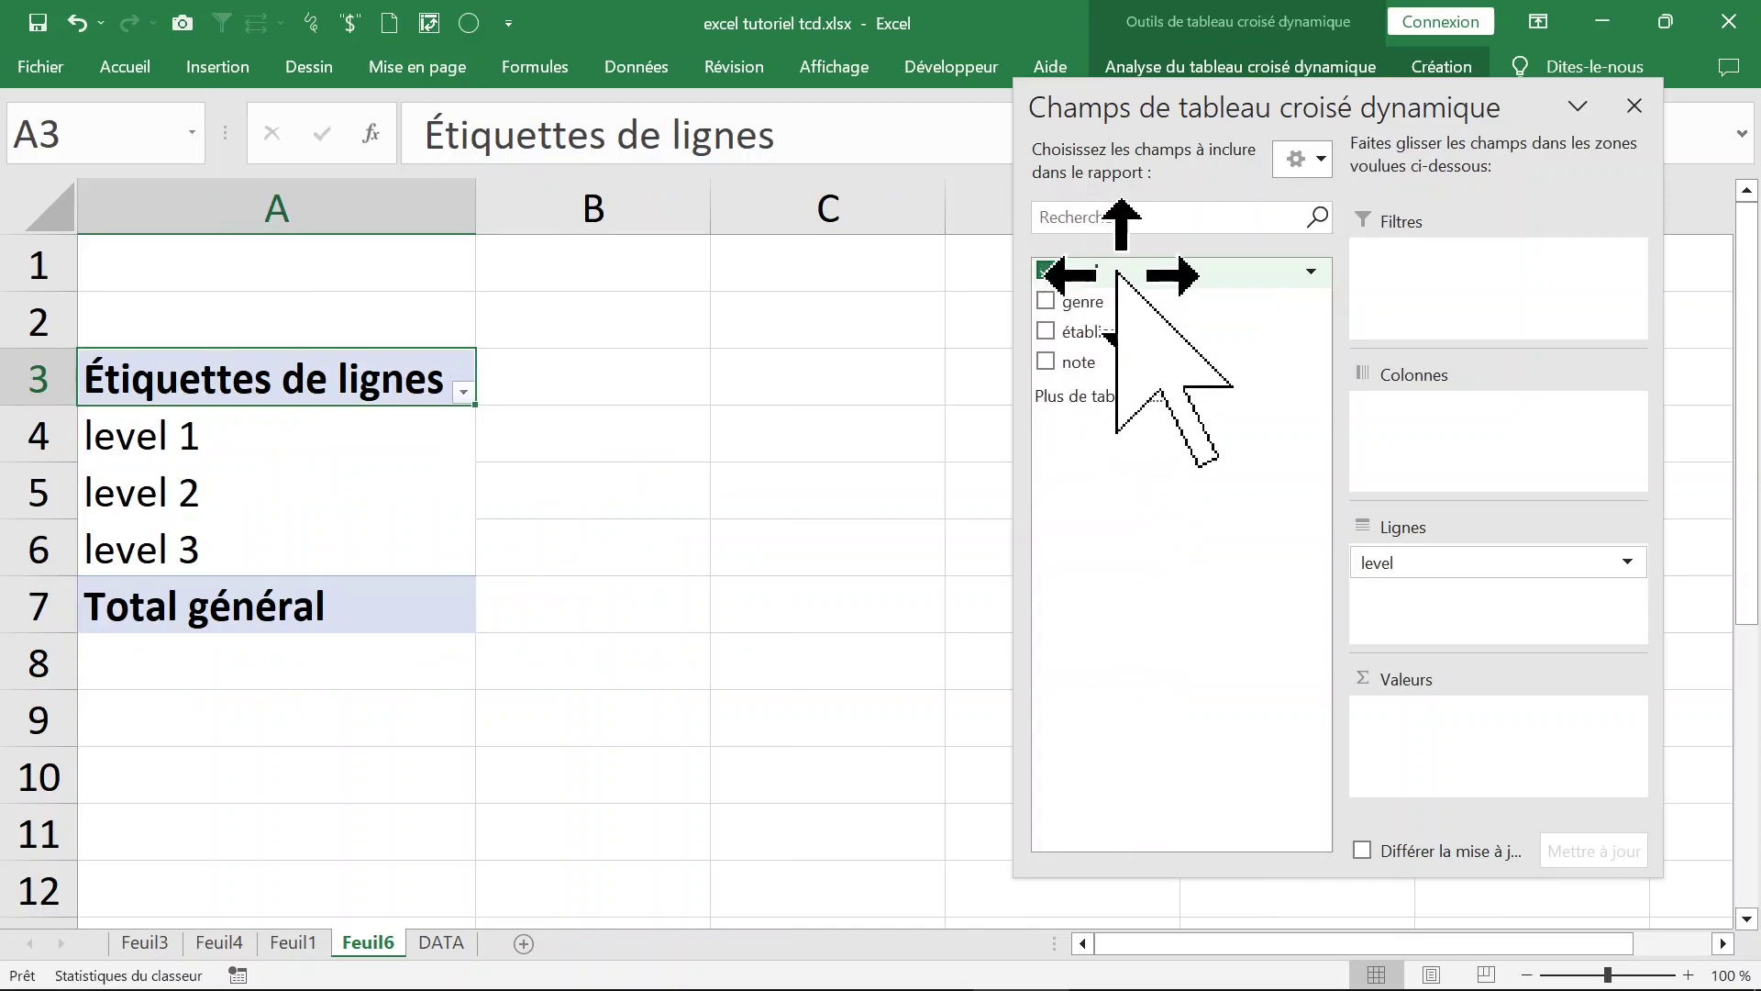
Step: Add level to Values twice, giving two counts of 1831, 1133, 36 (total 3000)
drag(1121, 267, 1458, 607)
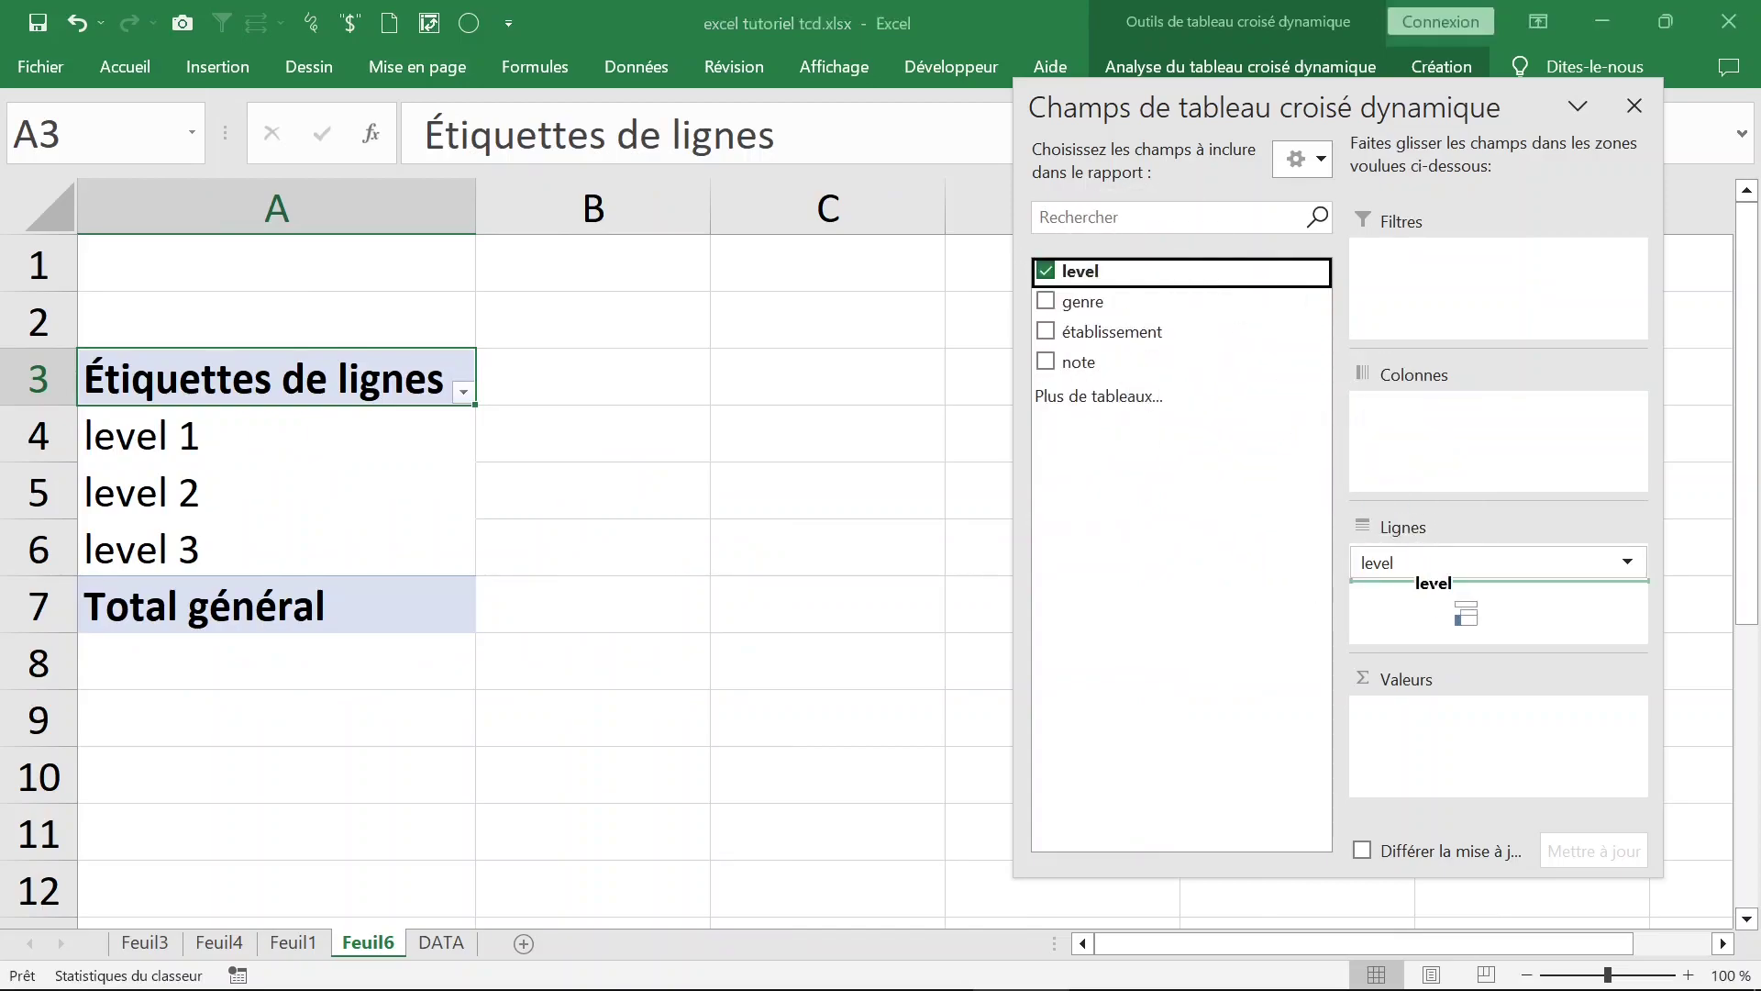
drag(1477, 761, 1472, 733)
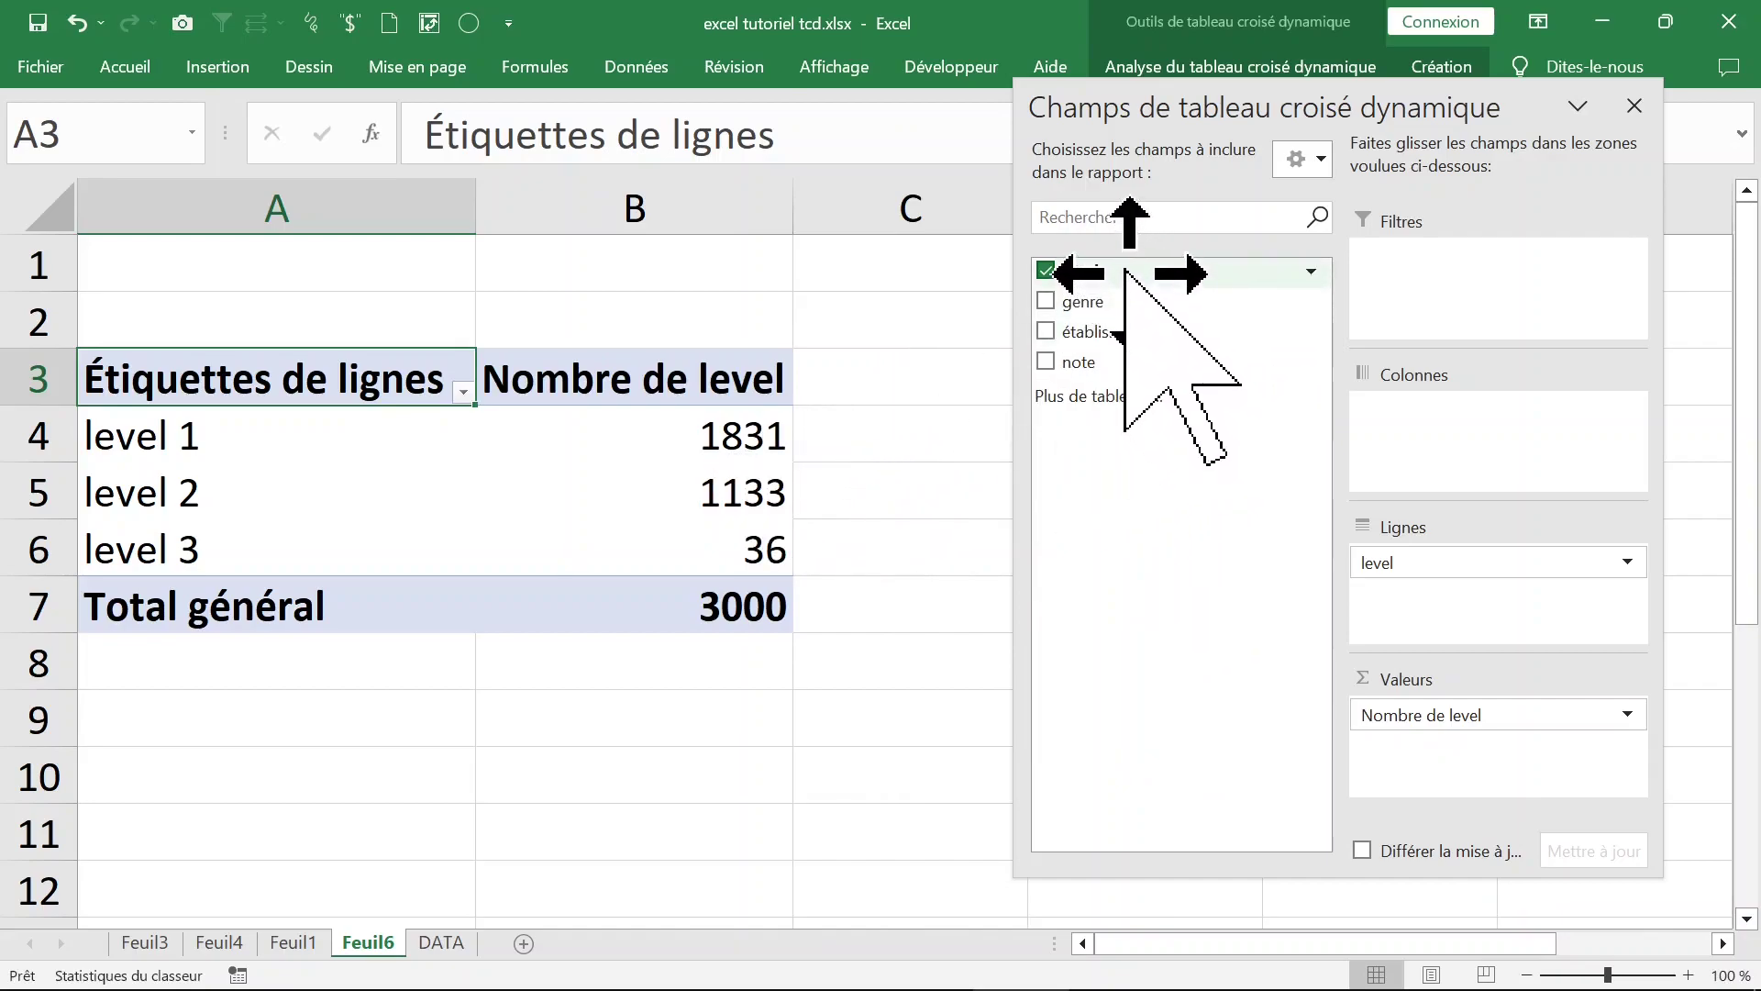
mouse_move(1126, 270)
mouse_down()
mouse_move(1474, 752)
mouse_move(1458, 738)
mouse_up()
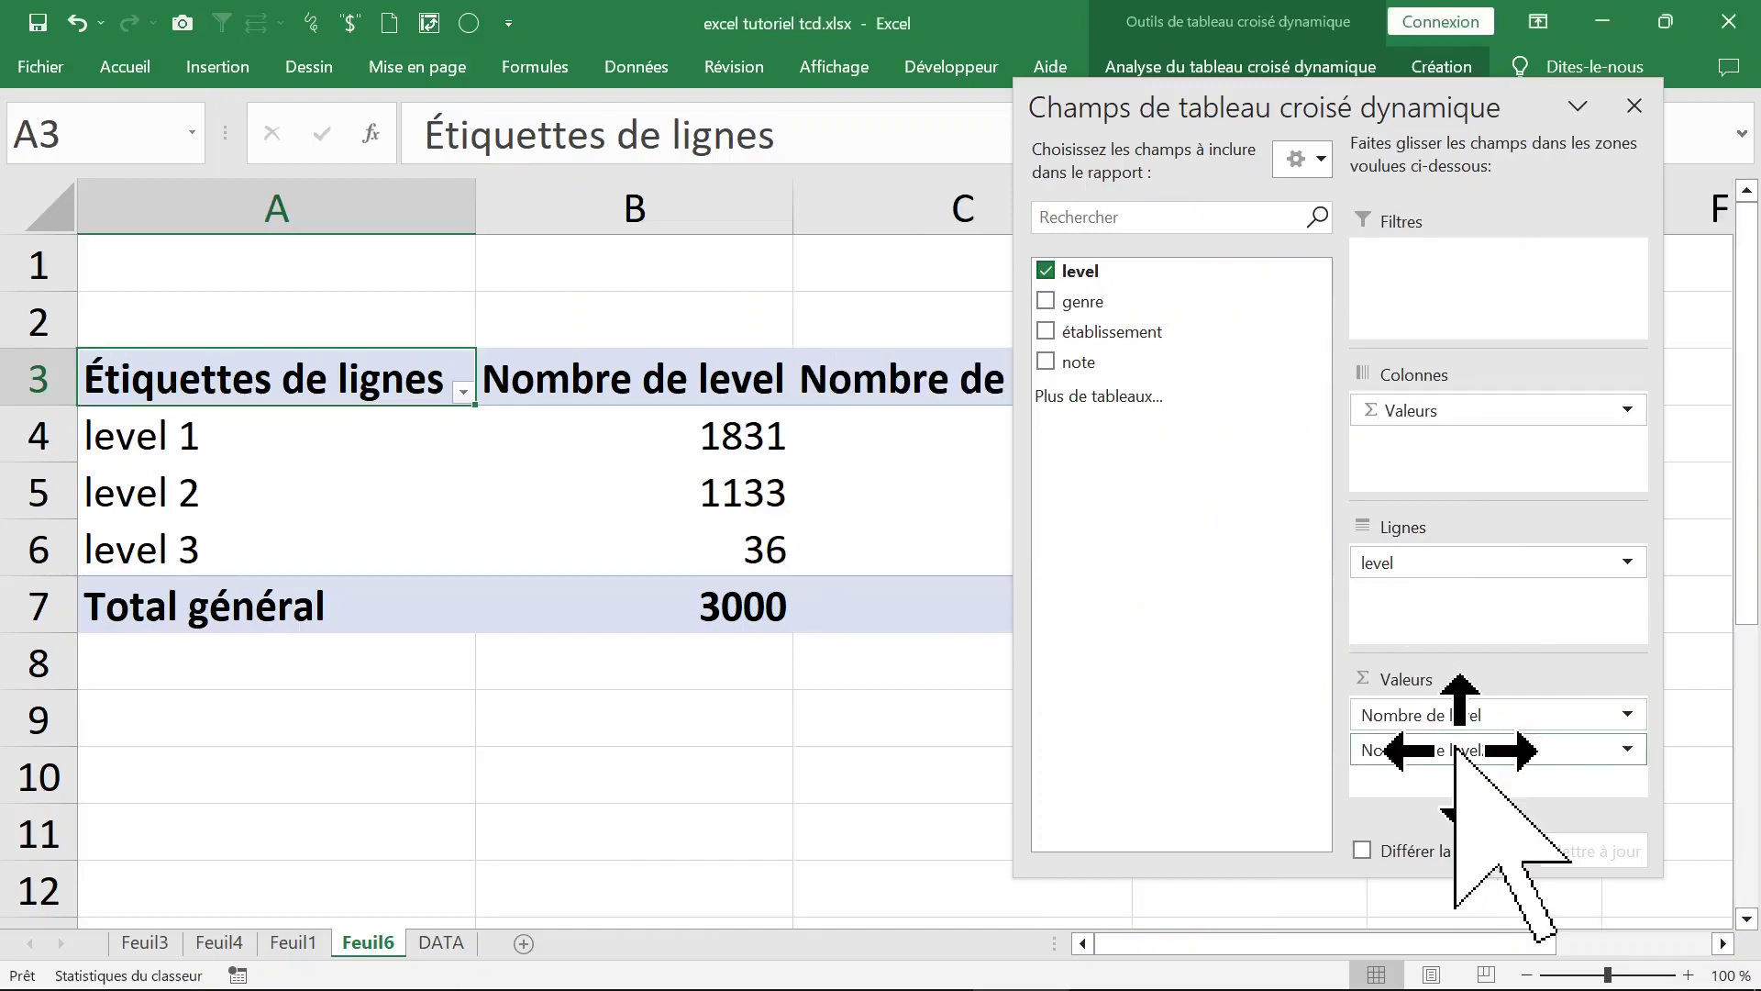
click(1634, 105)
Step: Rename the second count column '%' and show it as % of grand total (61,03%, 37,77%, 1,20%)
click(1047, 382)
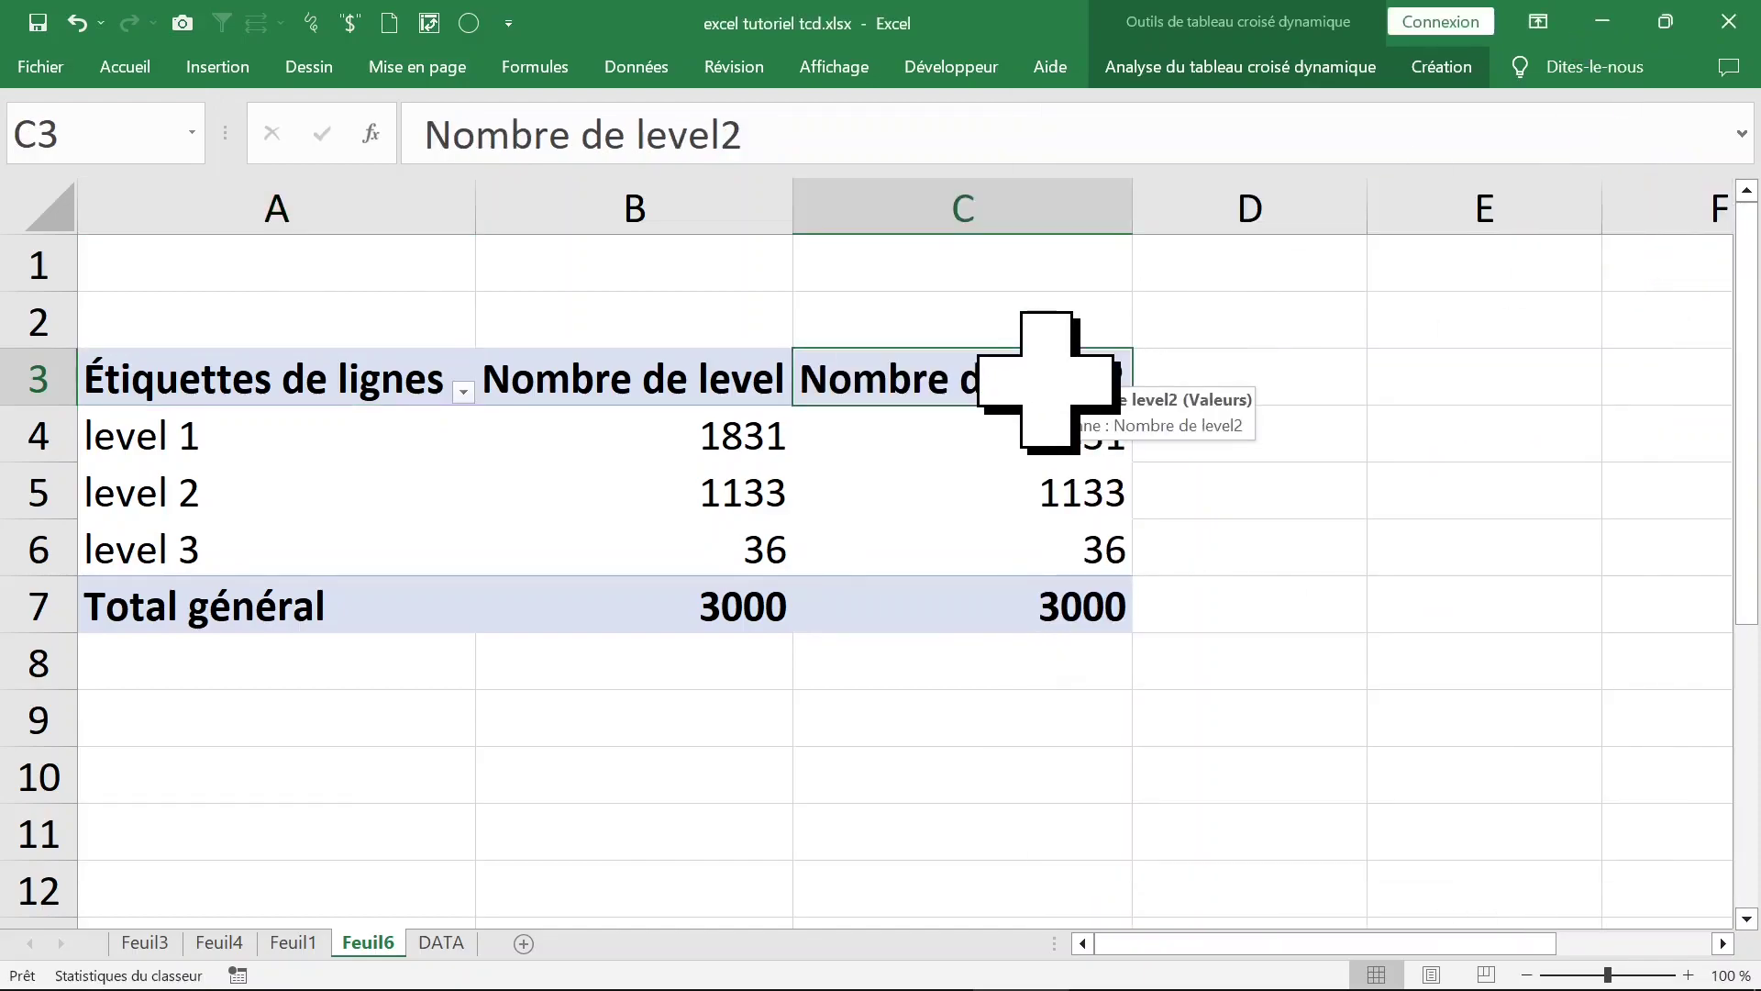
text(%)
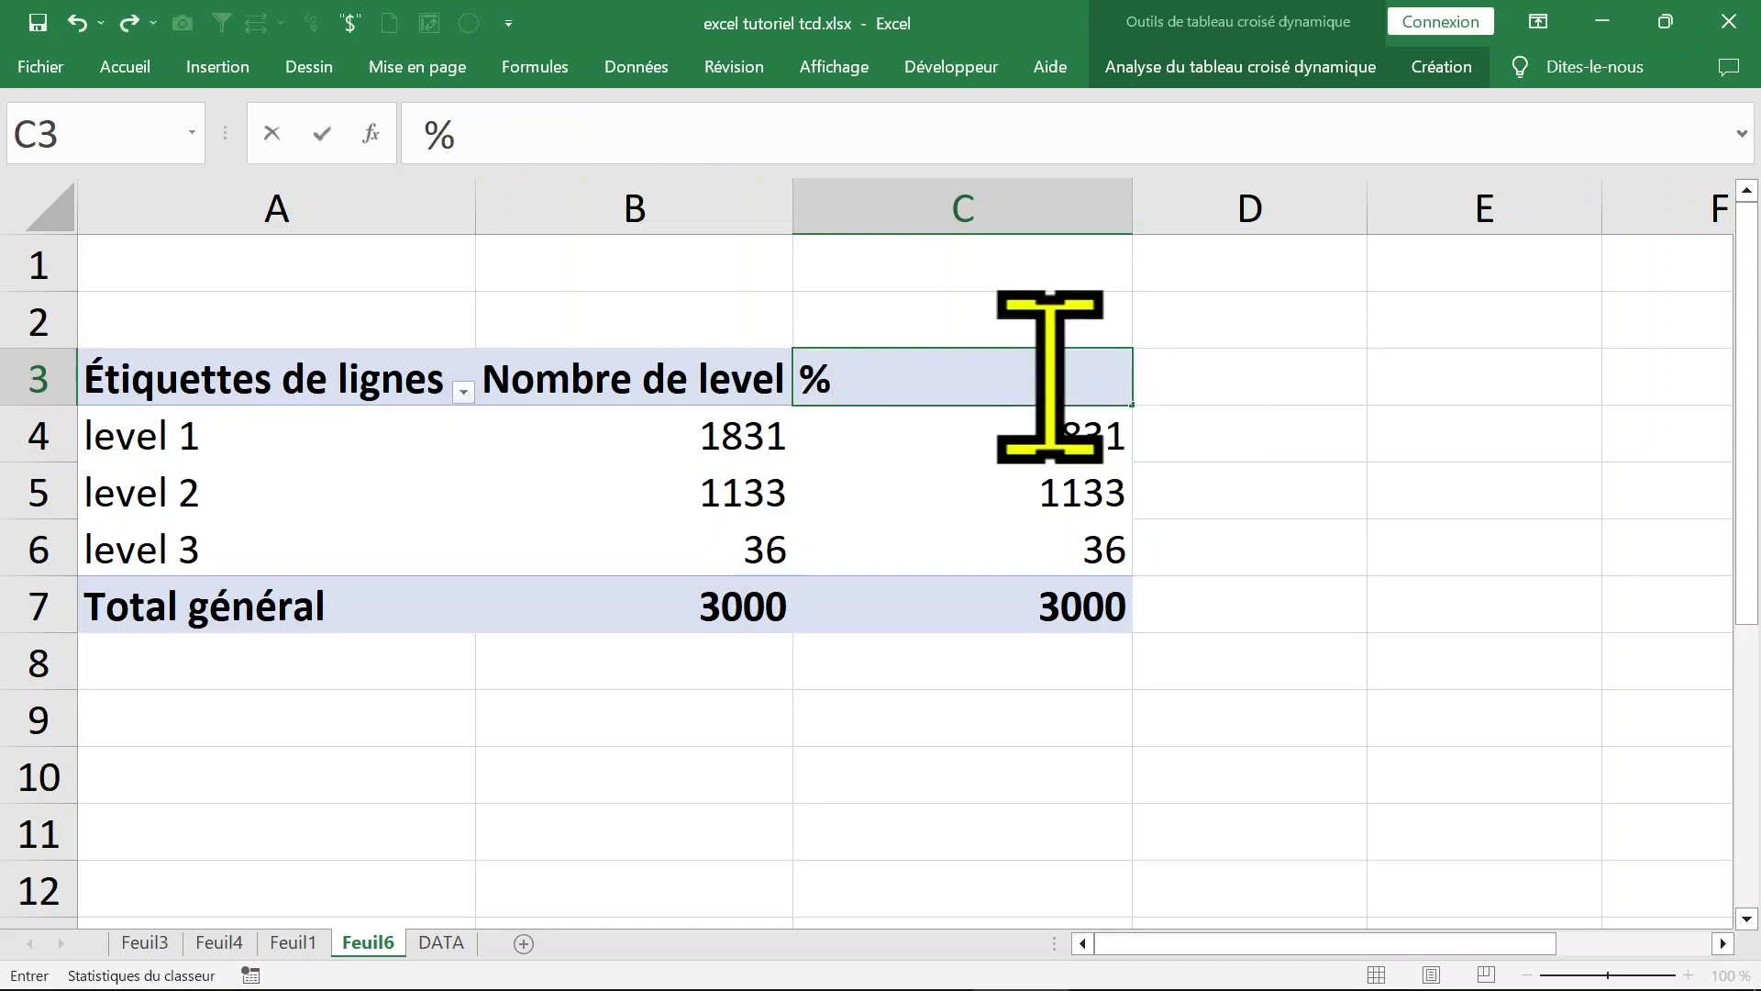
key(Return)
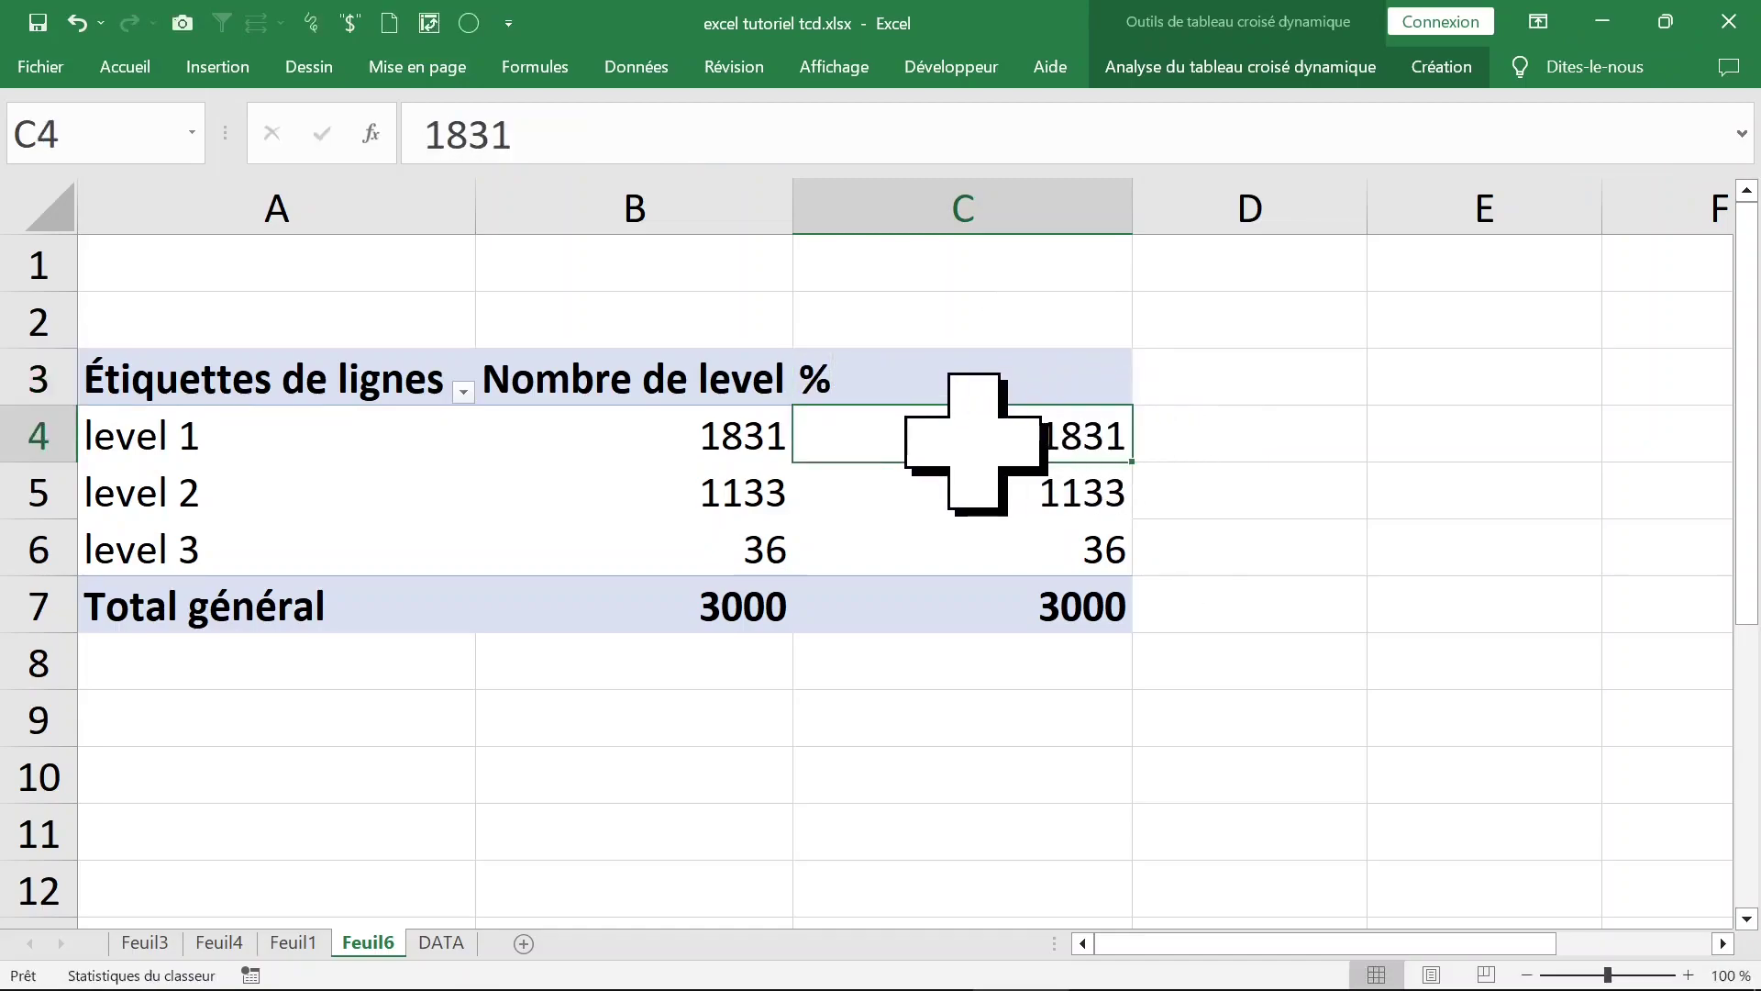
right_click(968, 438)
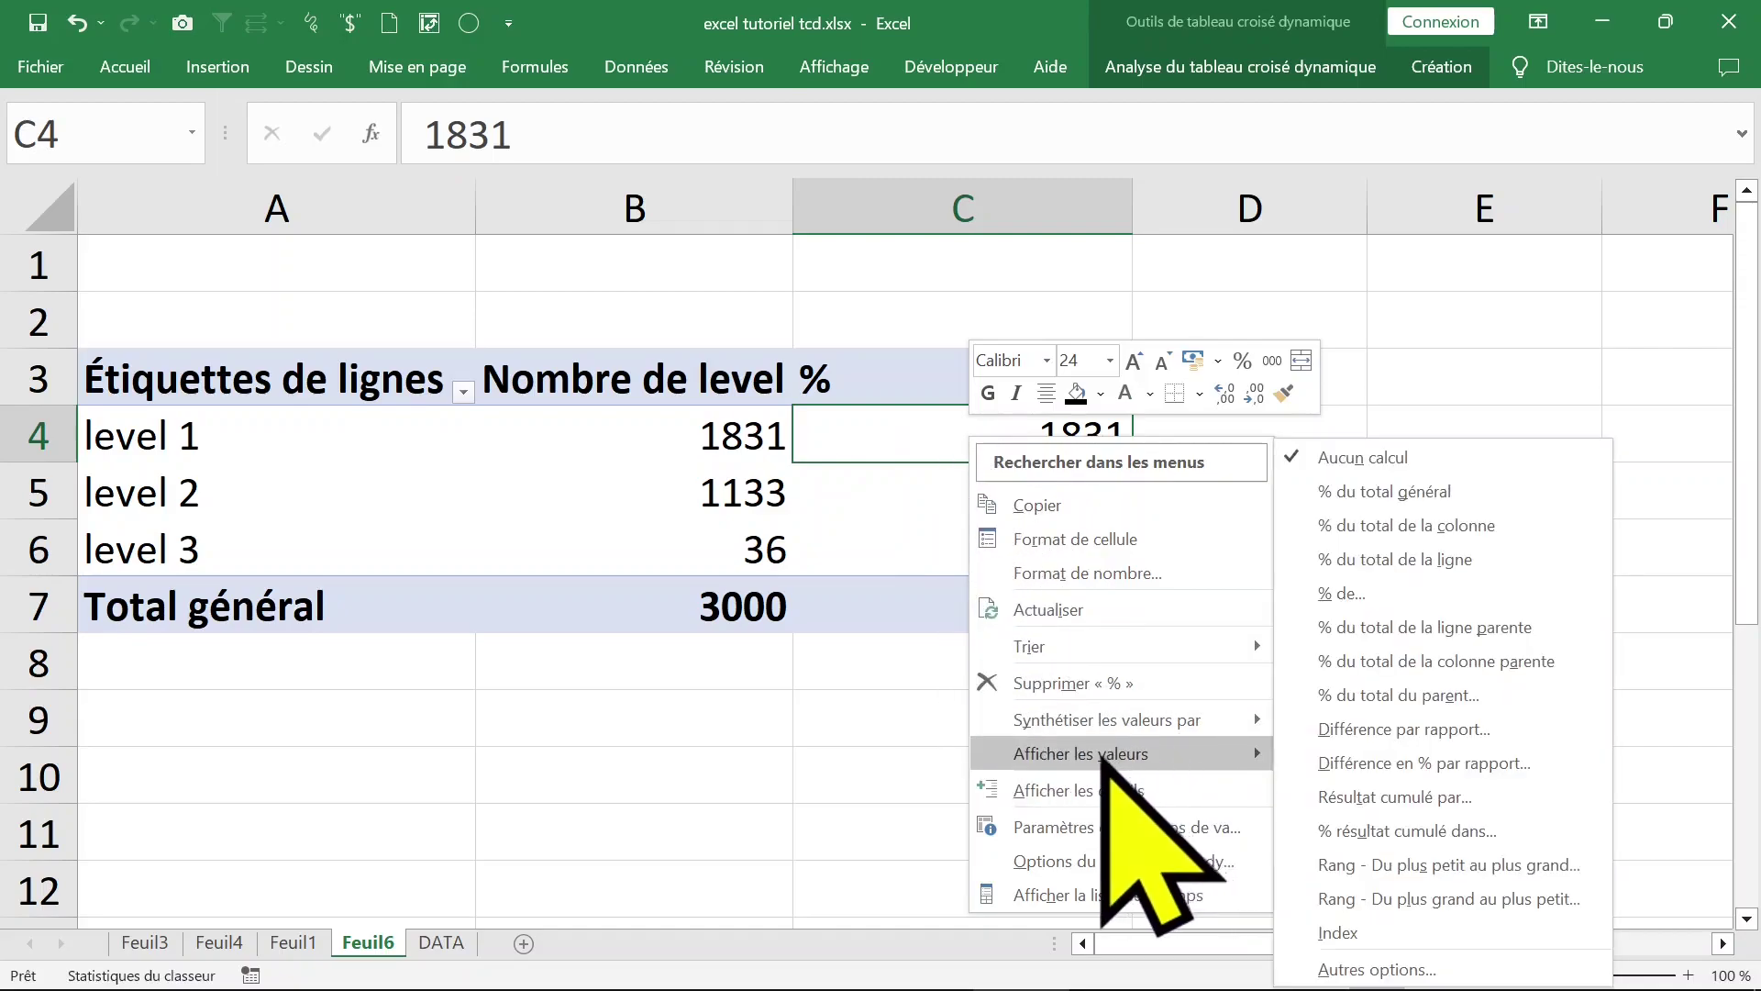
mouse_move(1081, 753)
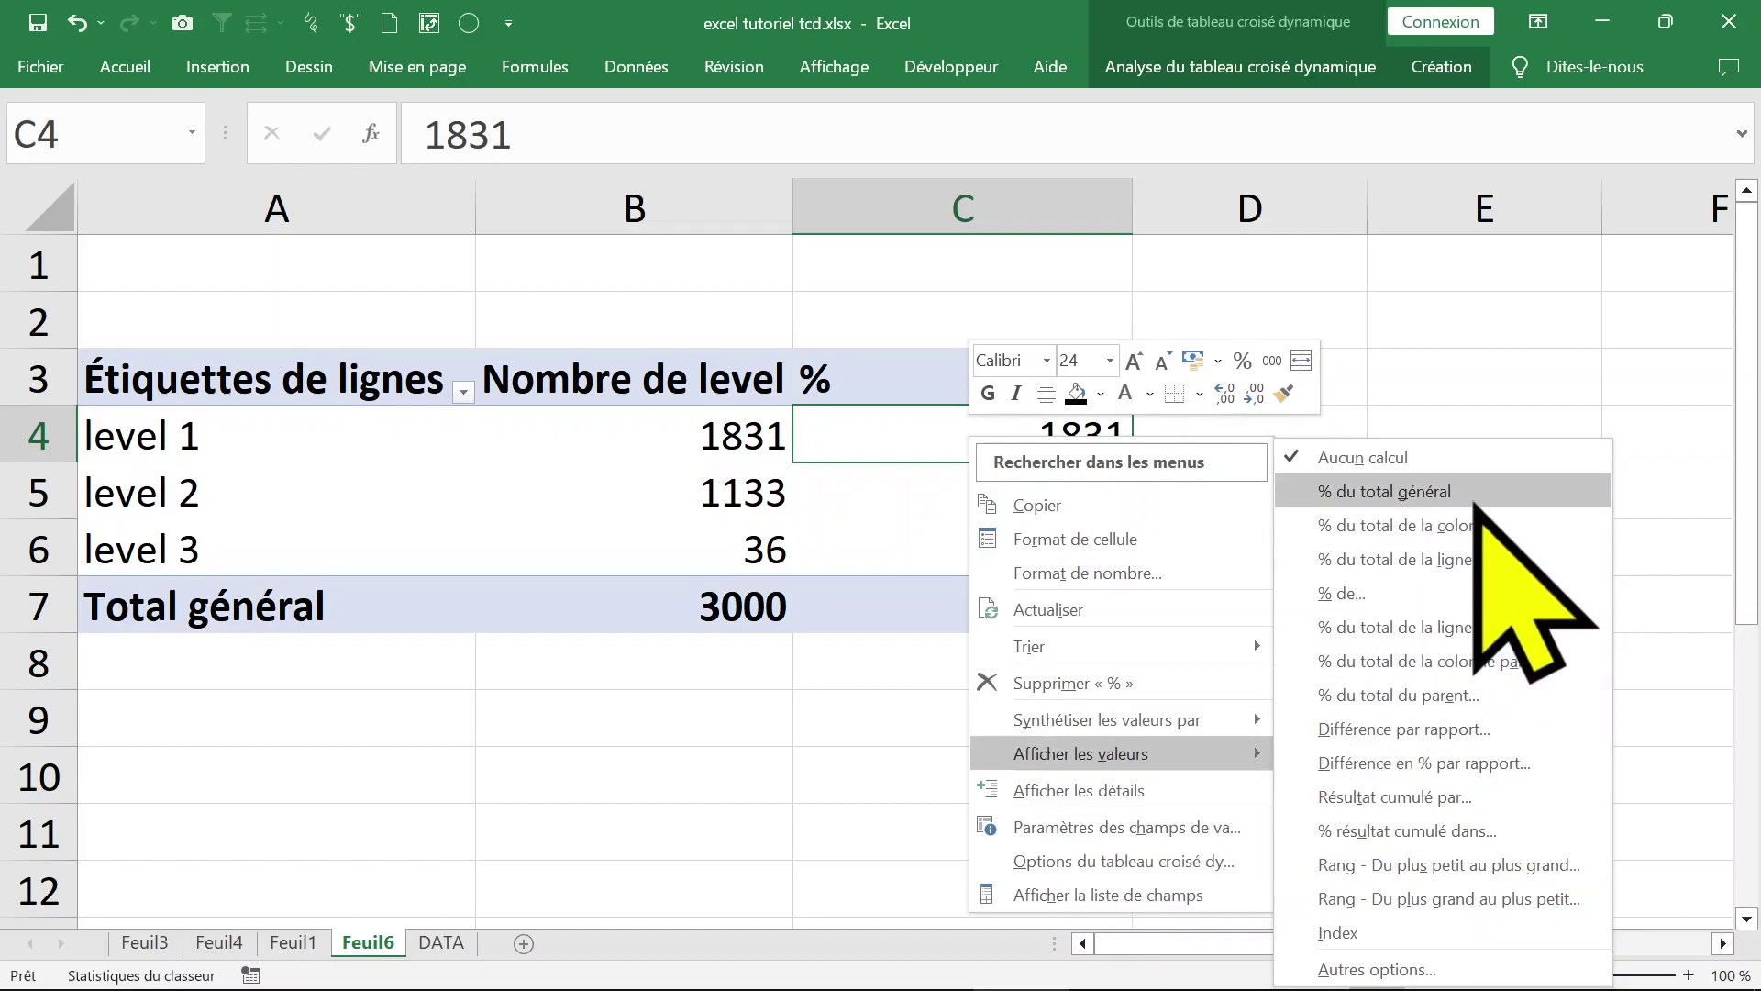
click(1490, 523)
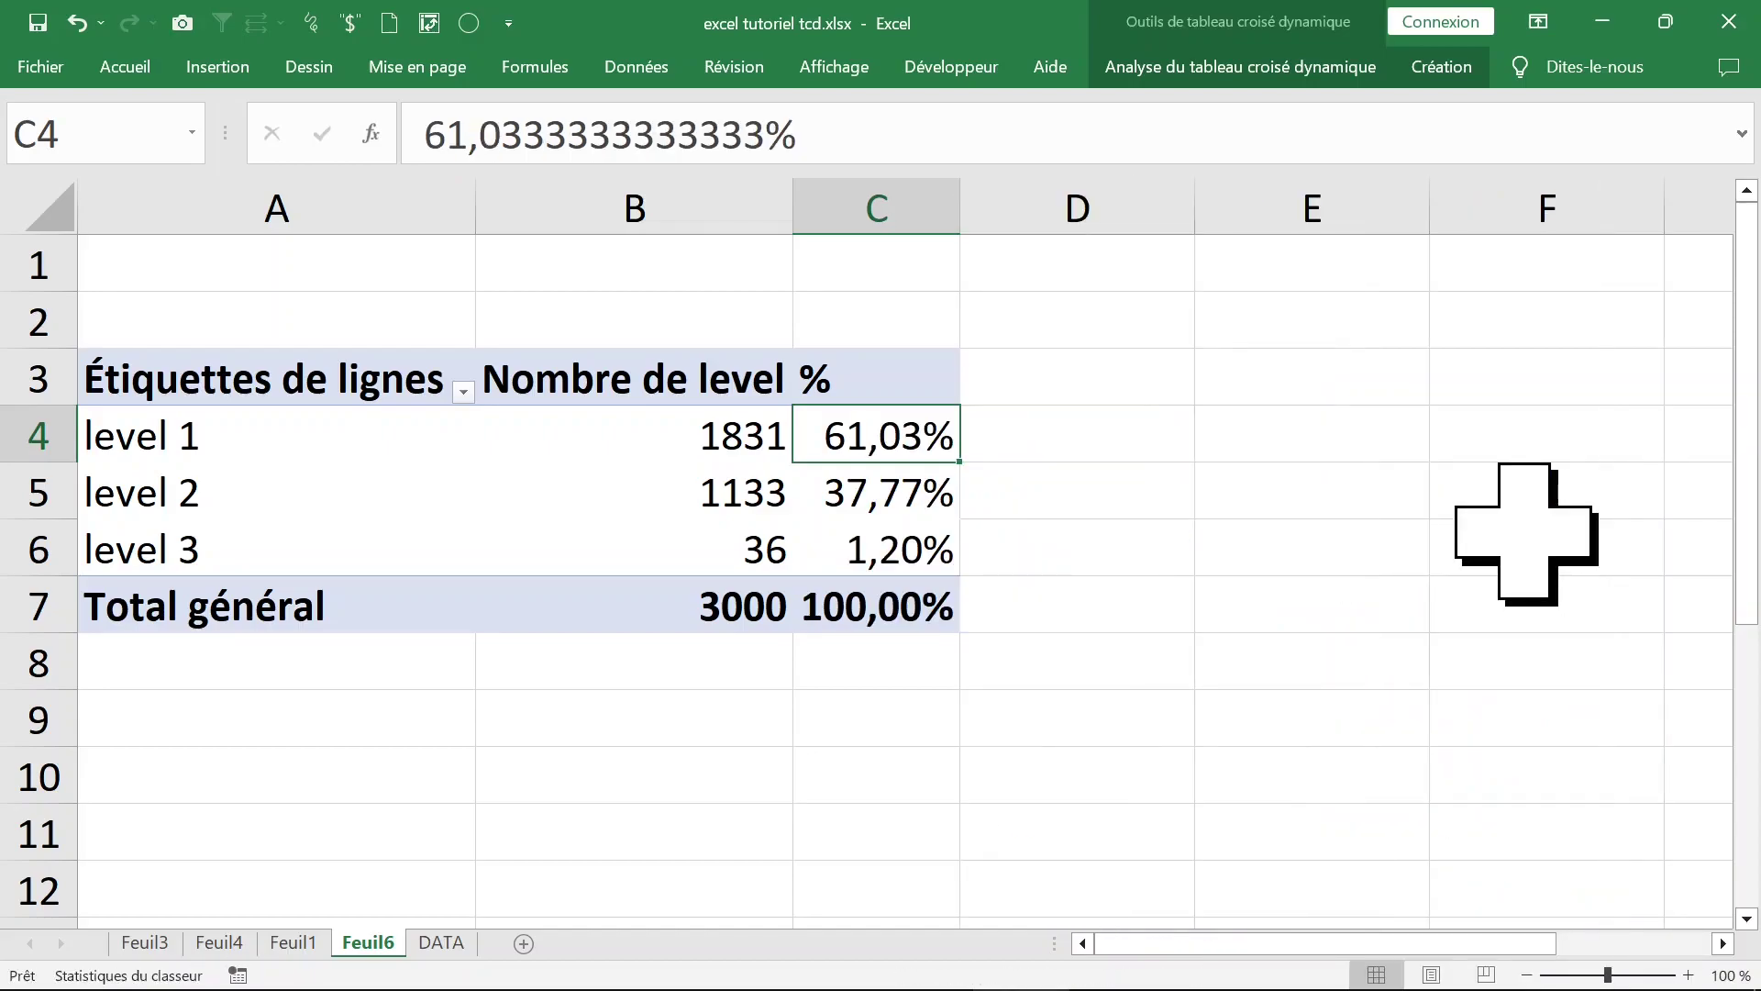
Step: Sort the levels by count, smallest to largest: level 3 (36), level 2 (1133), level 1 (1831)
click(780, 496)
key(Up)
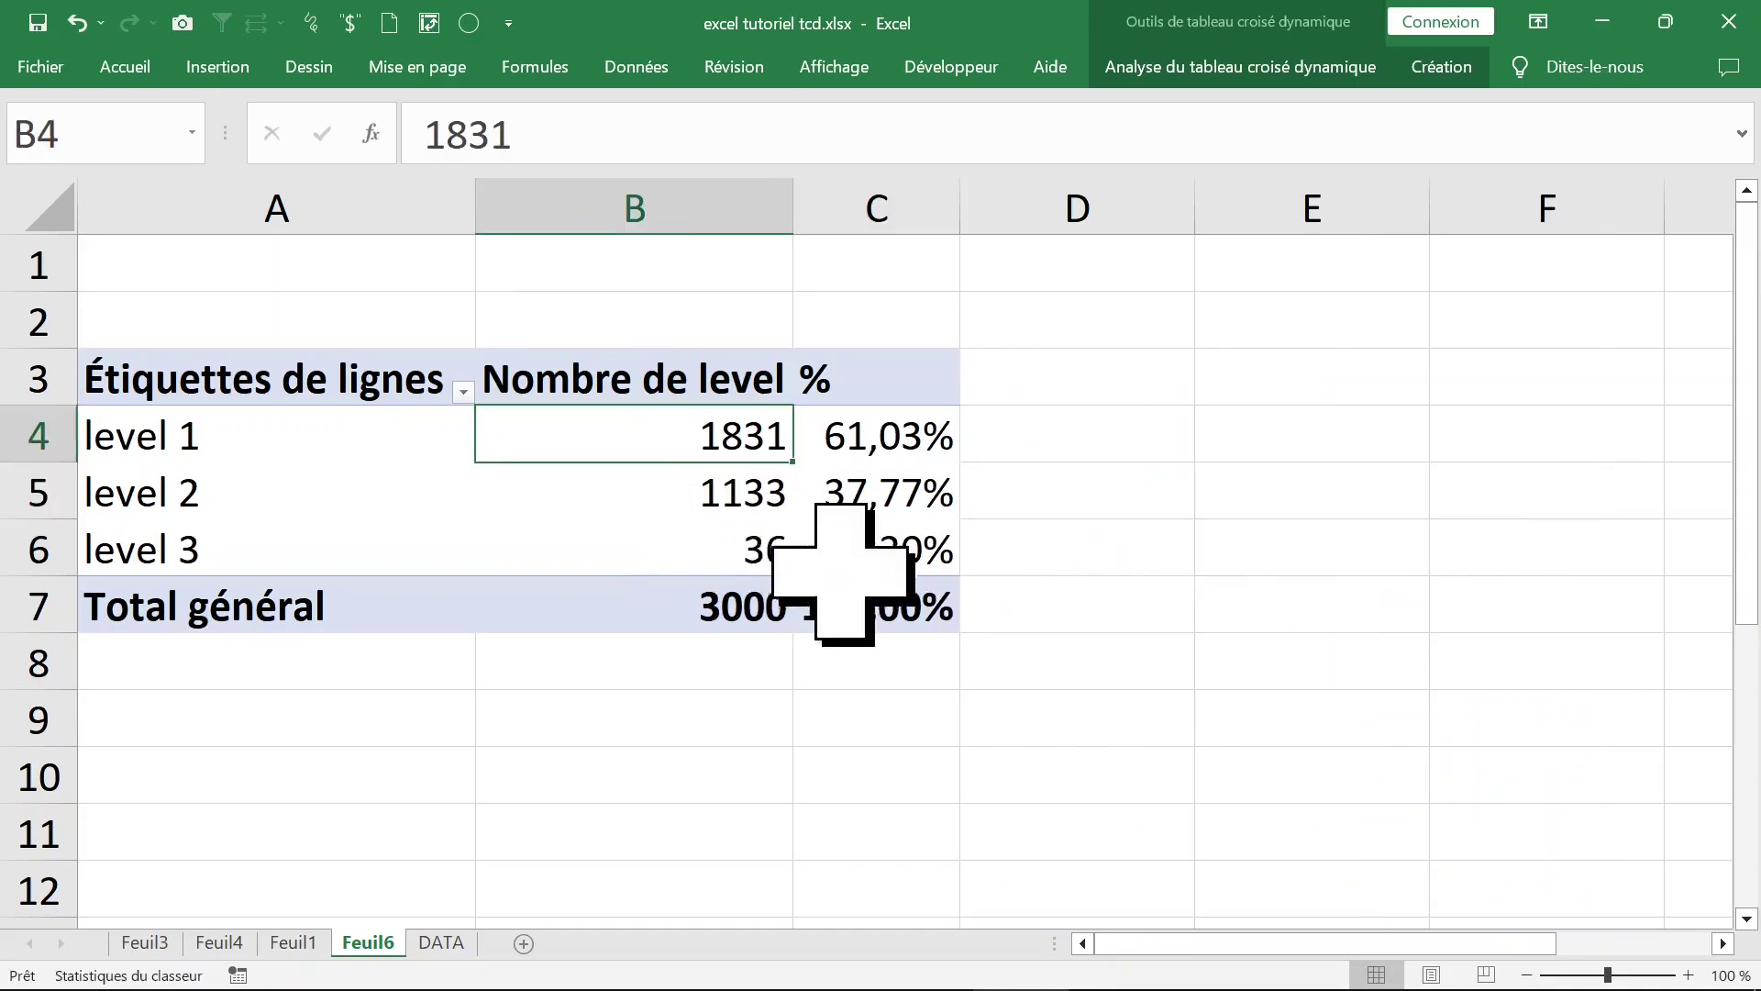
click(753, 500)
click(611, 436)
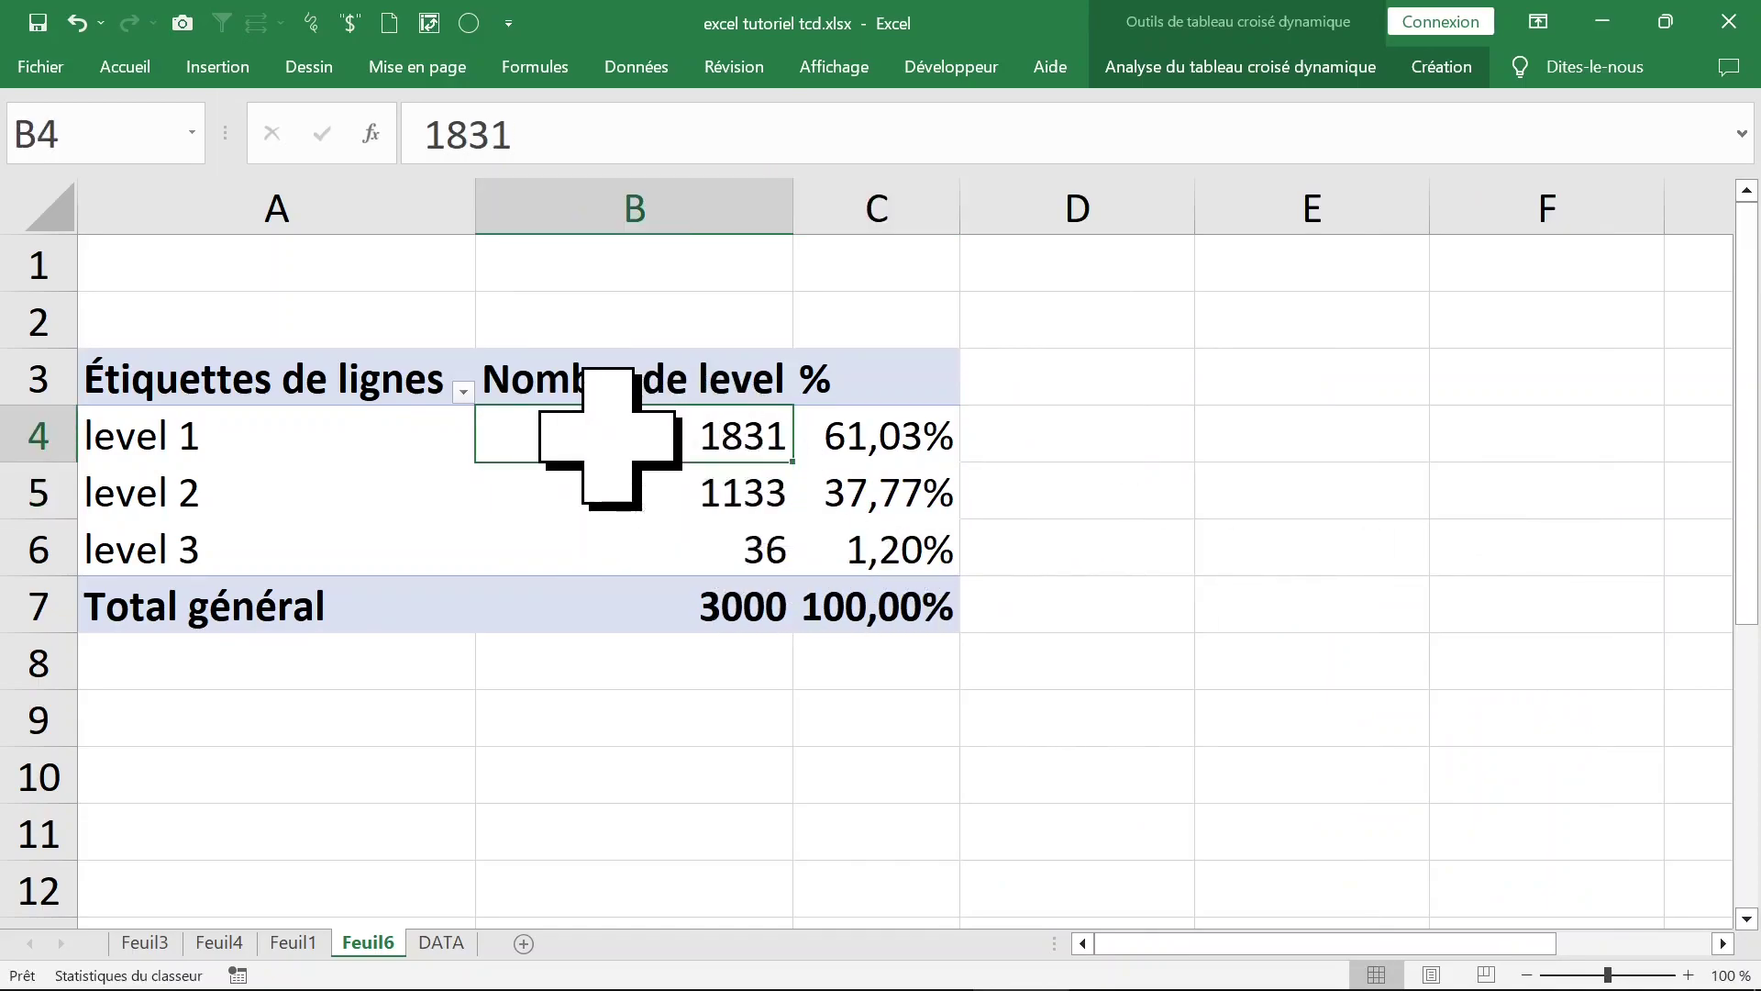
right_click(607, 437)
mouse_move(730, 642)
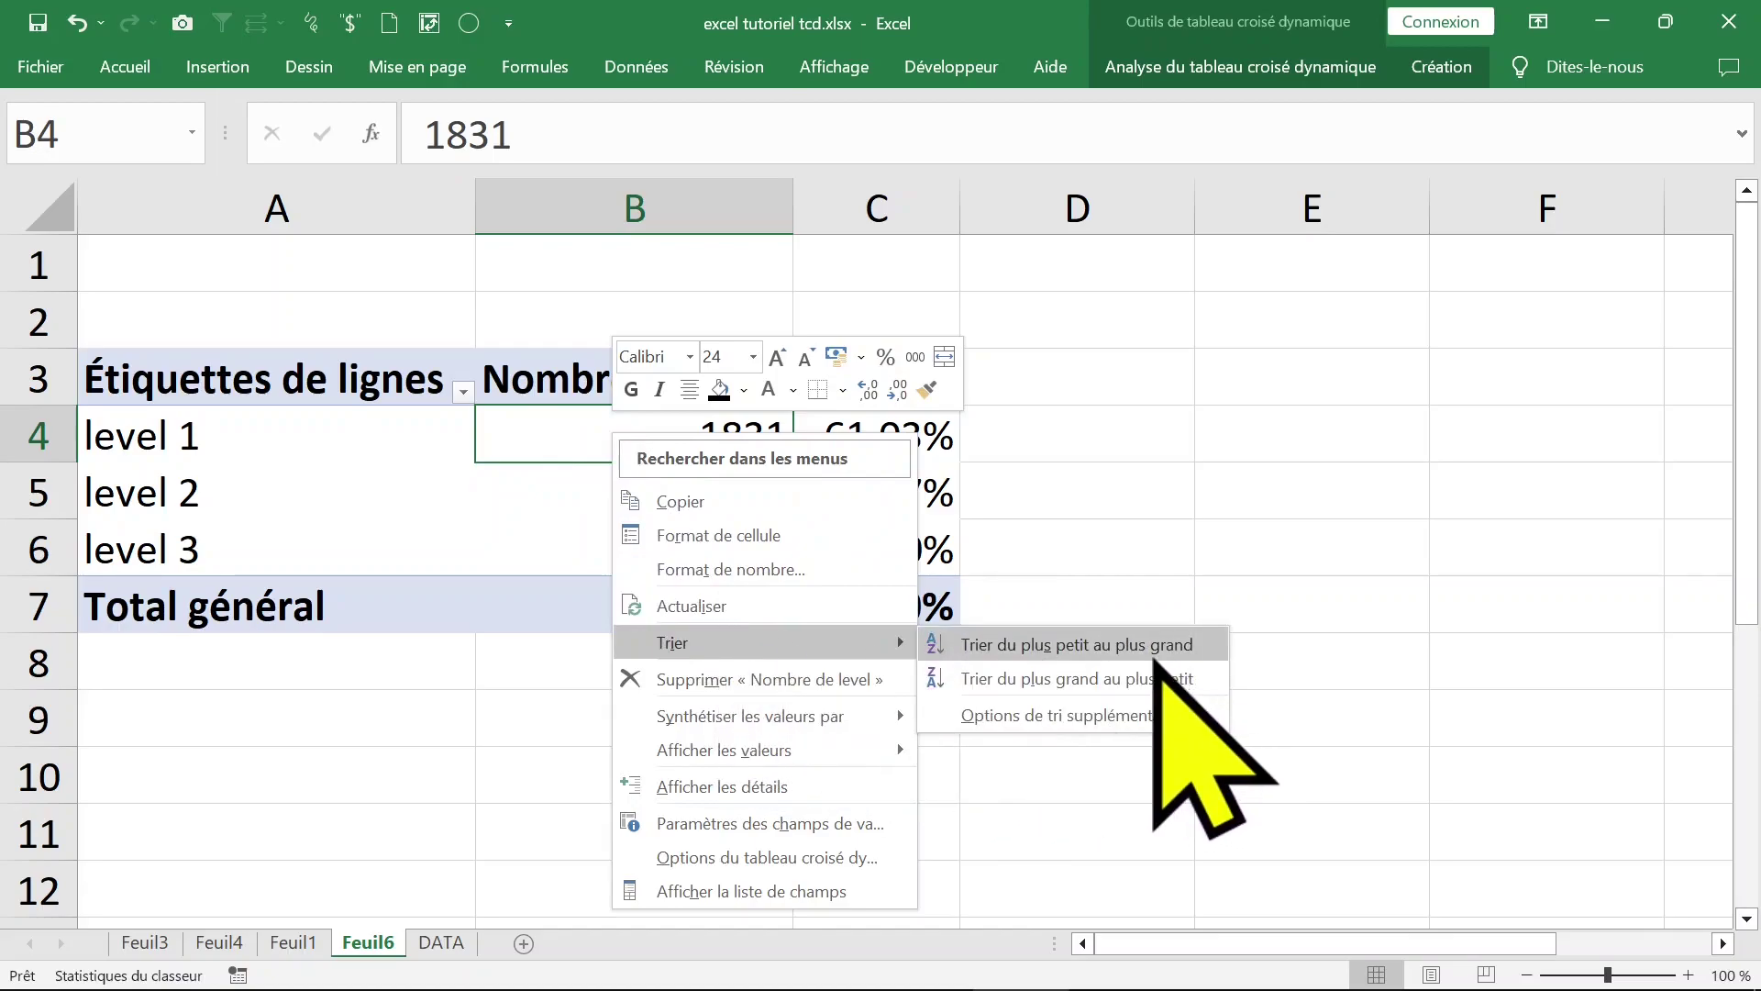
click(1100, 645)
click(319, 422)
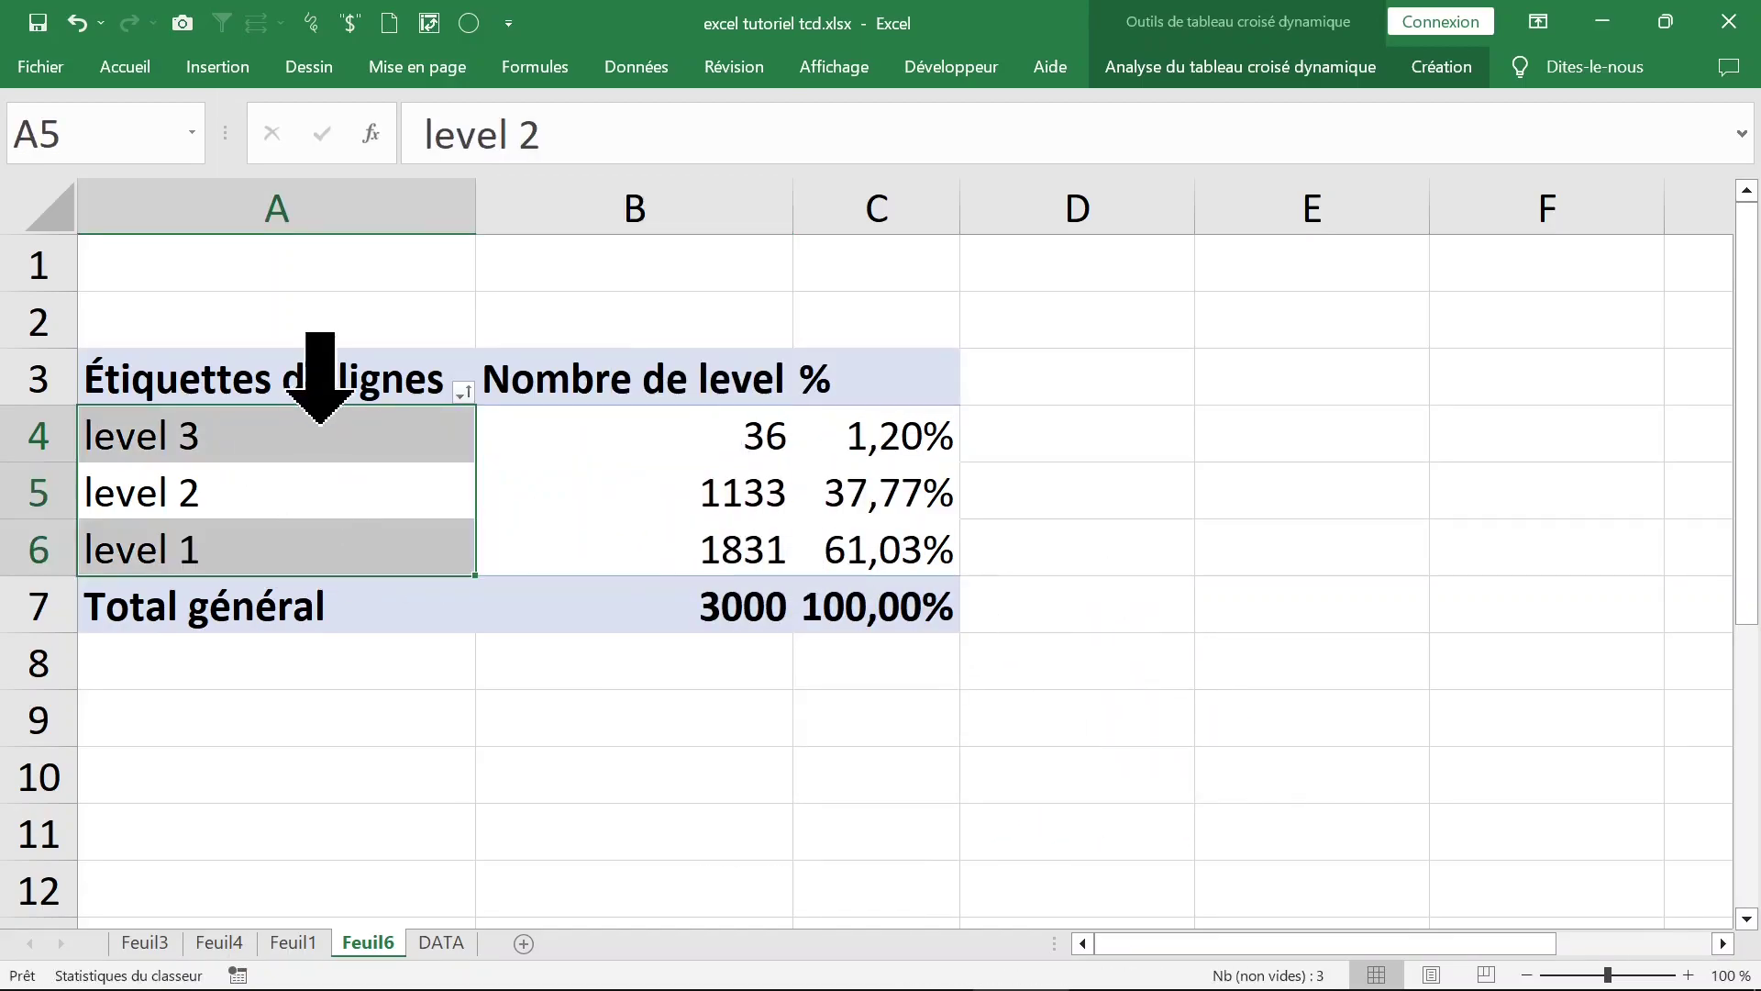
click(314, 209)
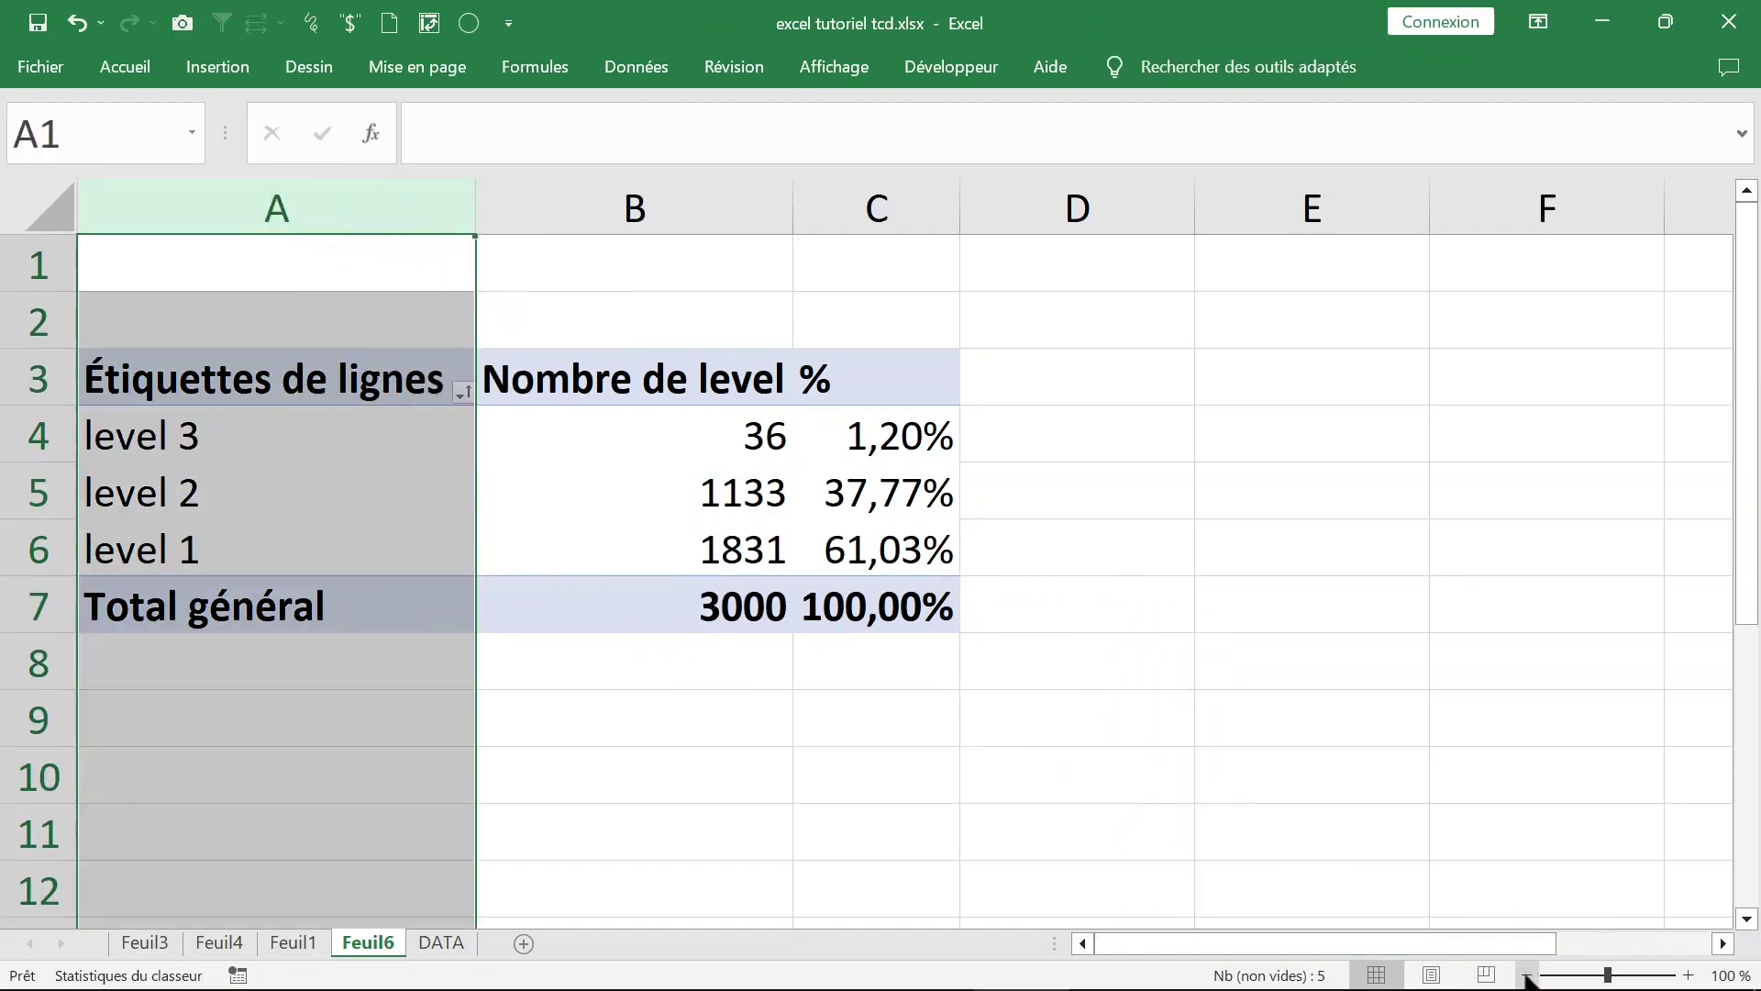
Step: Zoom the sheet to 90% and widen column C to fit the pivot totals
click(1527, 975)
click(573, 512)
double_click(867, 215)
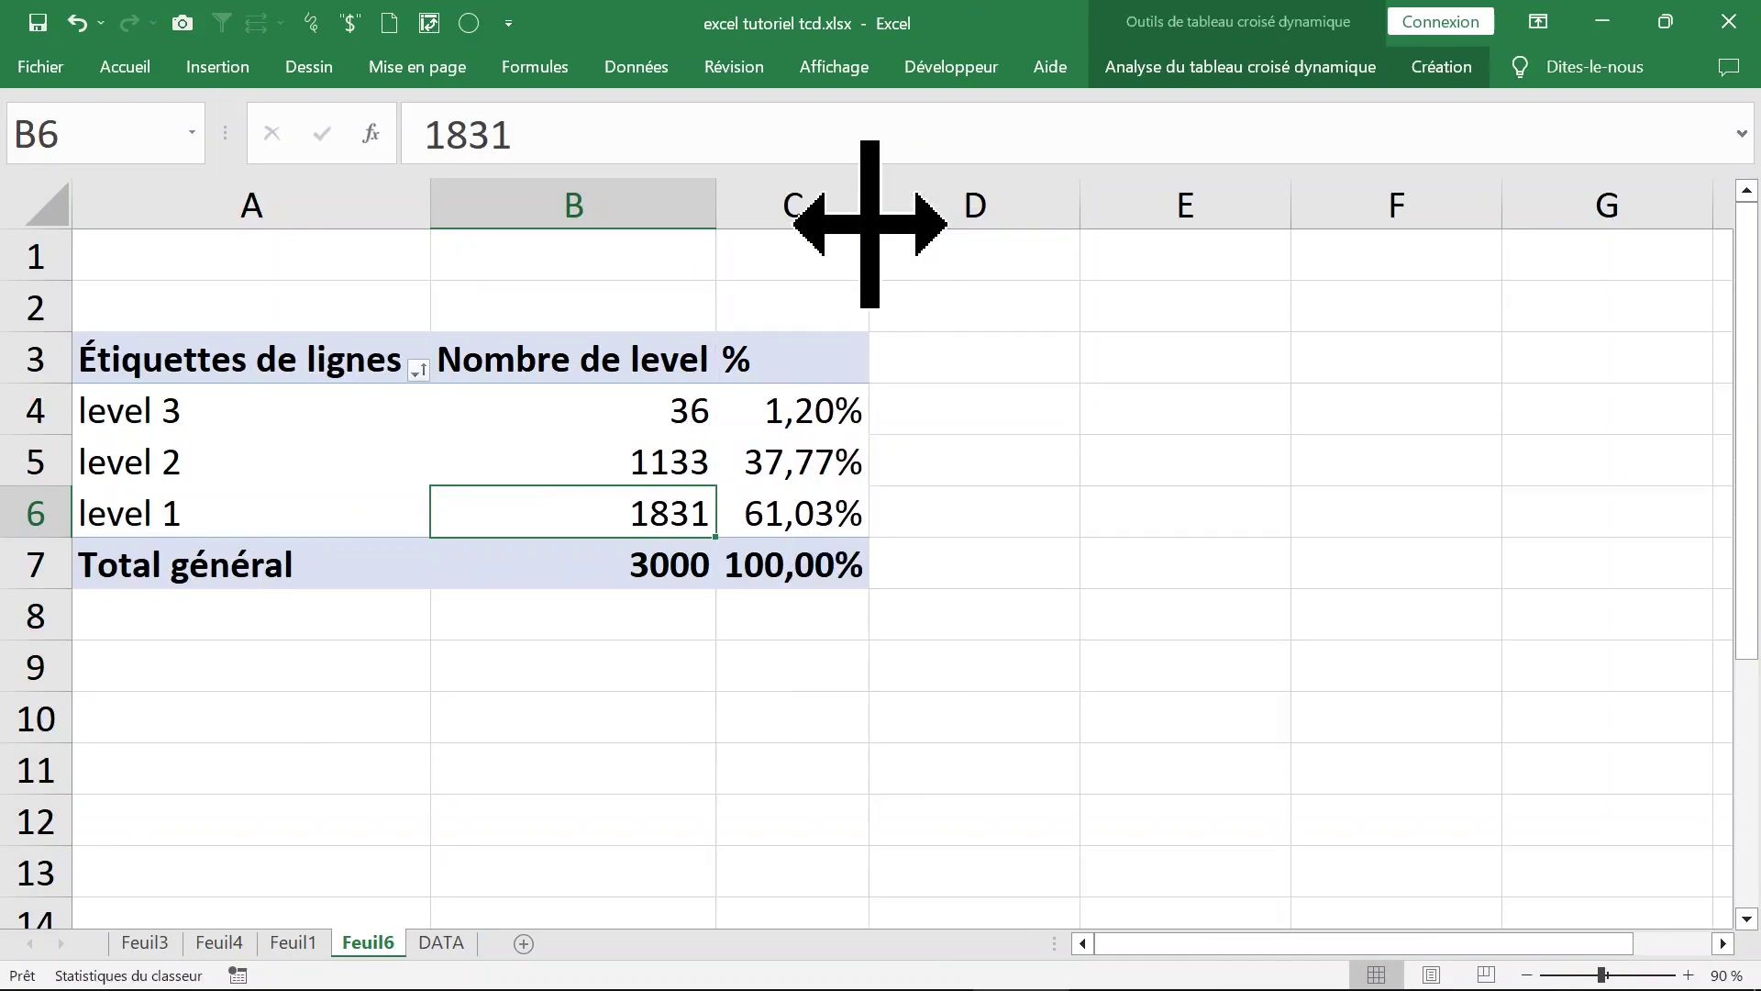
click(542, 414)
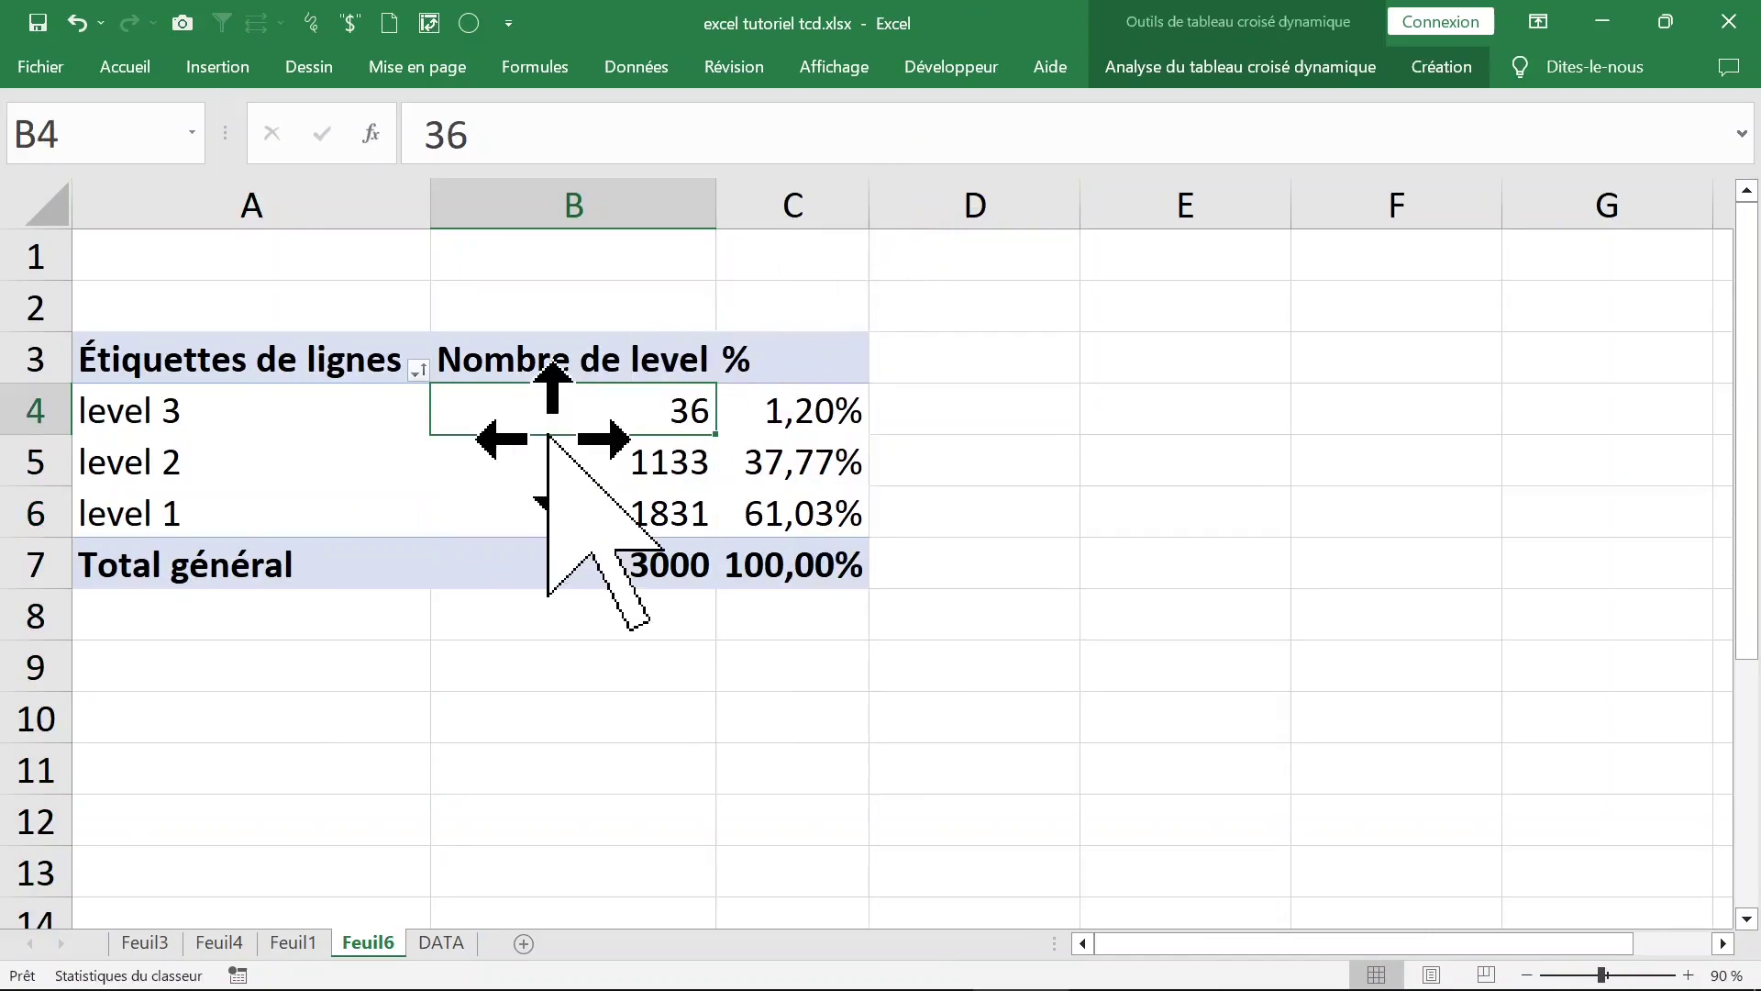
click(342, 410)
right_click(341, 410)
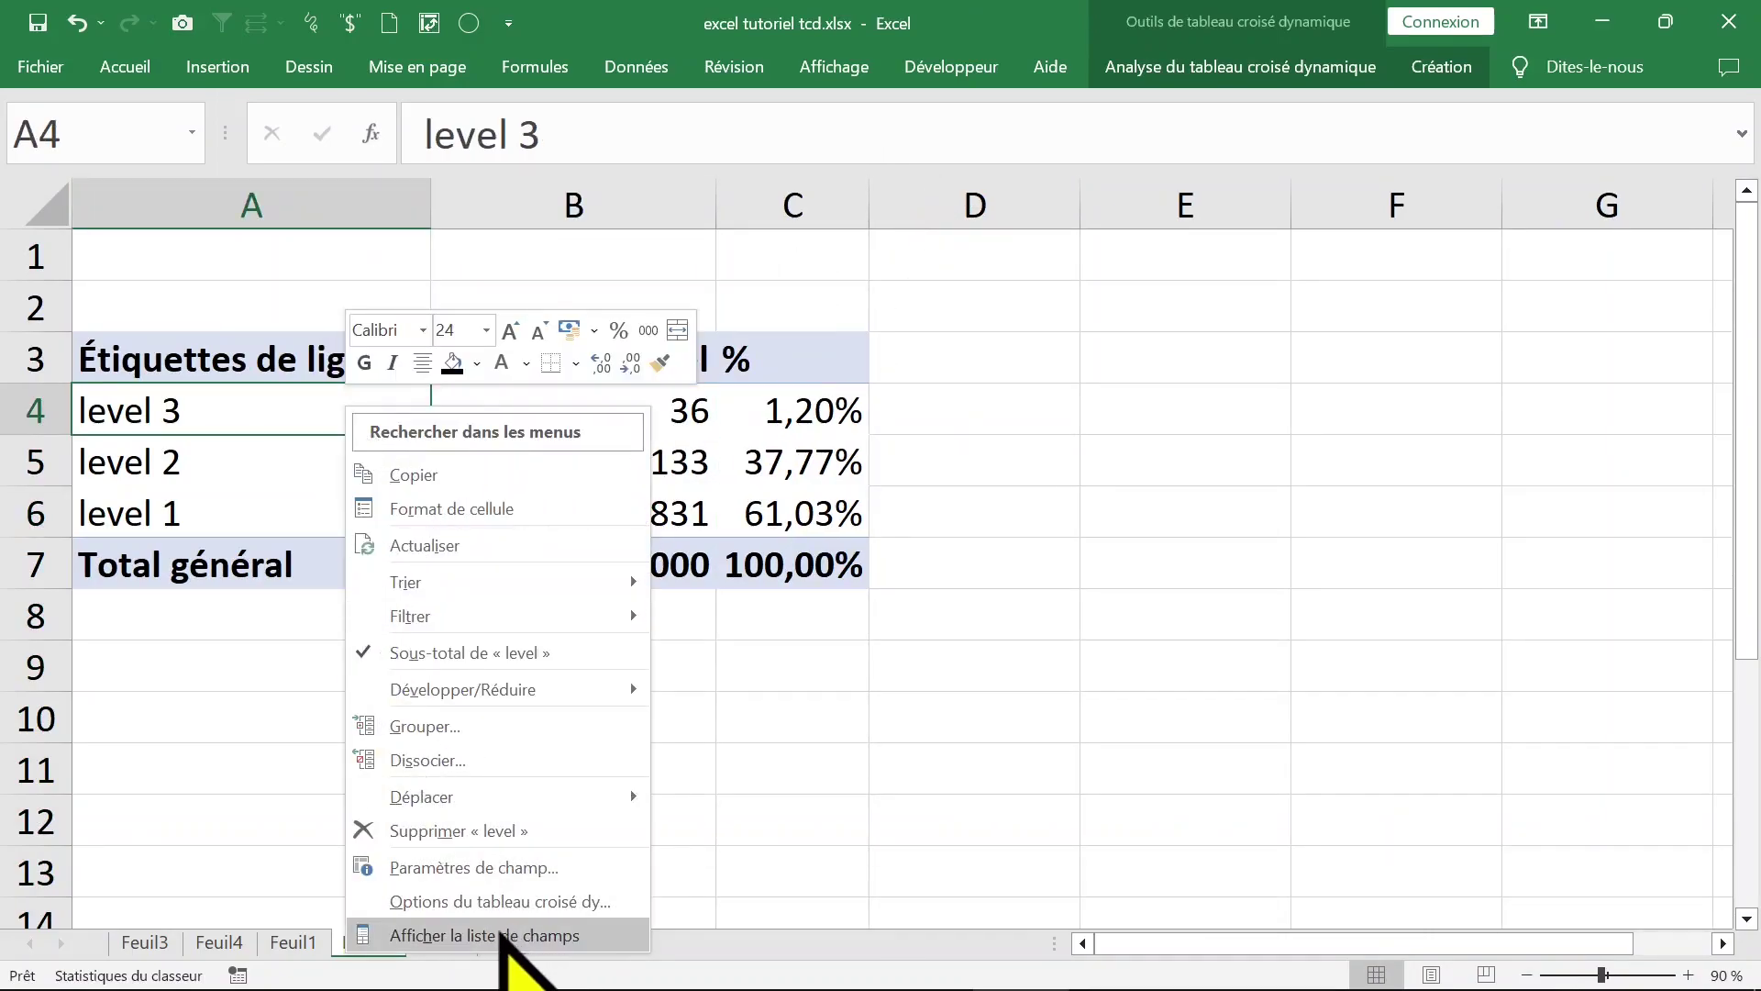
click(786, 459)
click(786, 459)
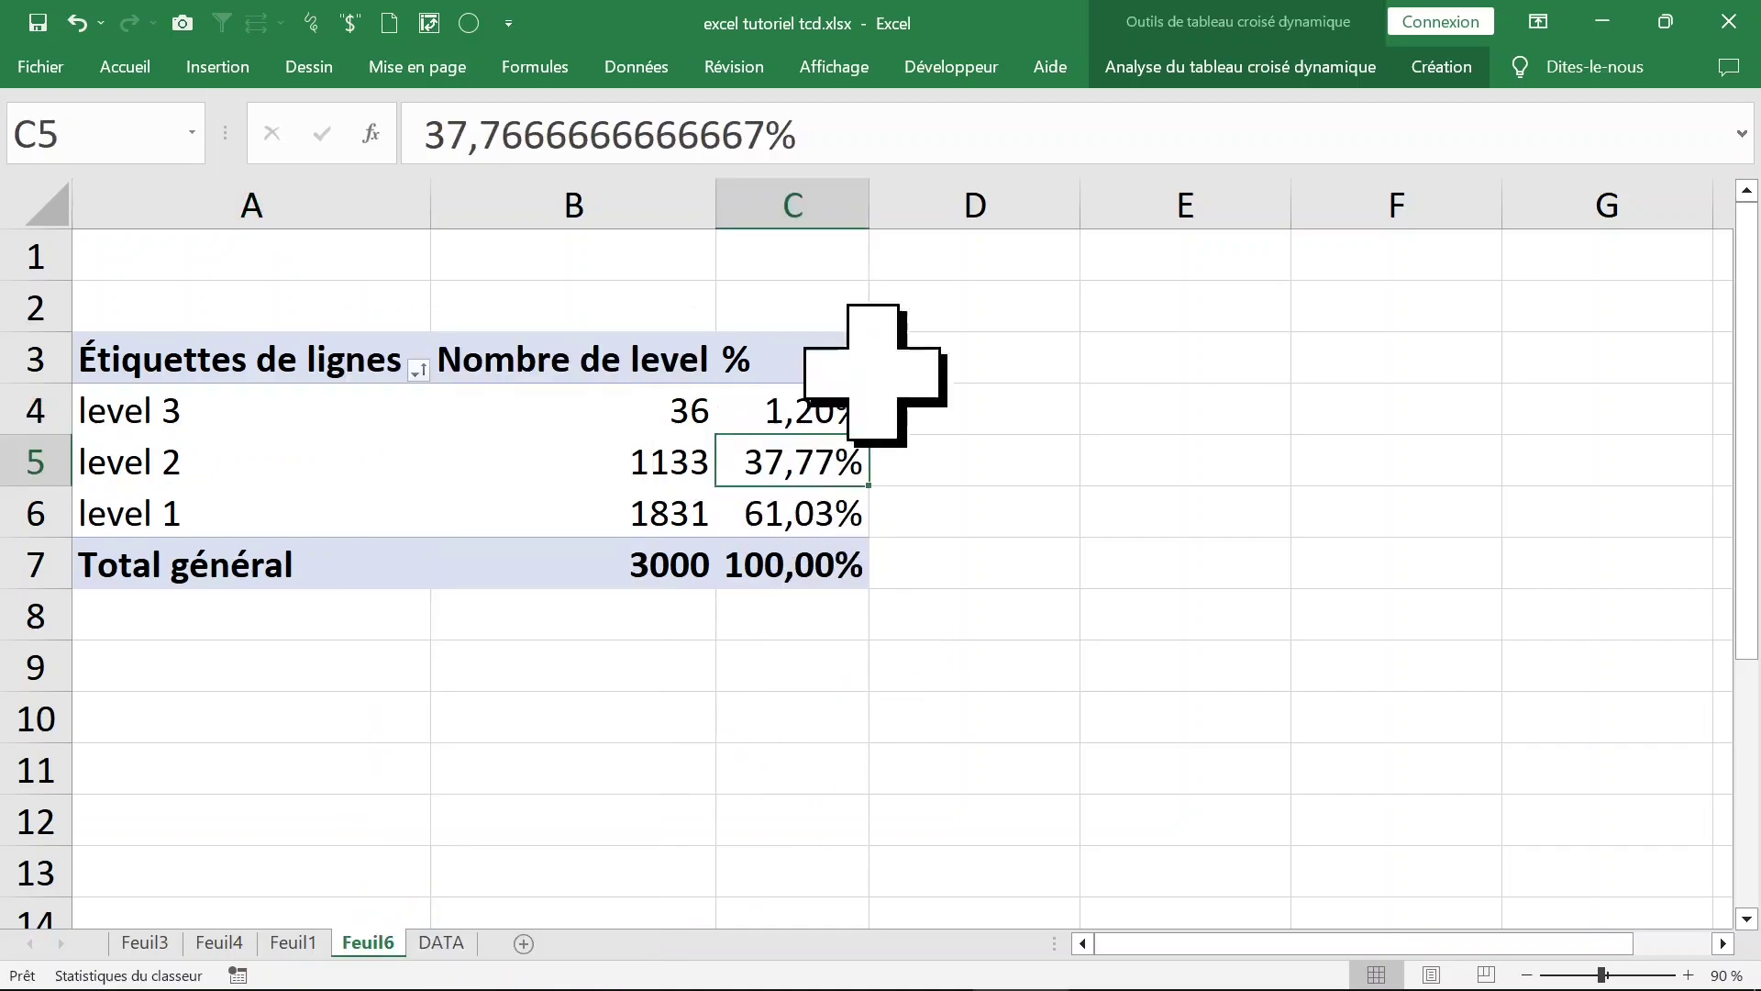
Step: Show the PivotTable field list again from the PivotTable Analyze commands
click(1178, 68)
click(1458, 60)
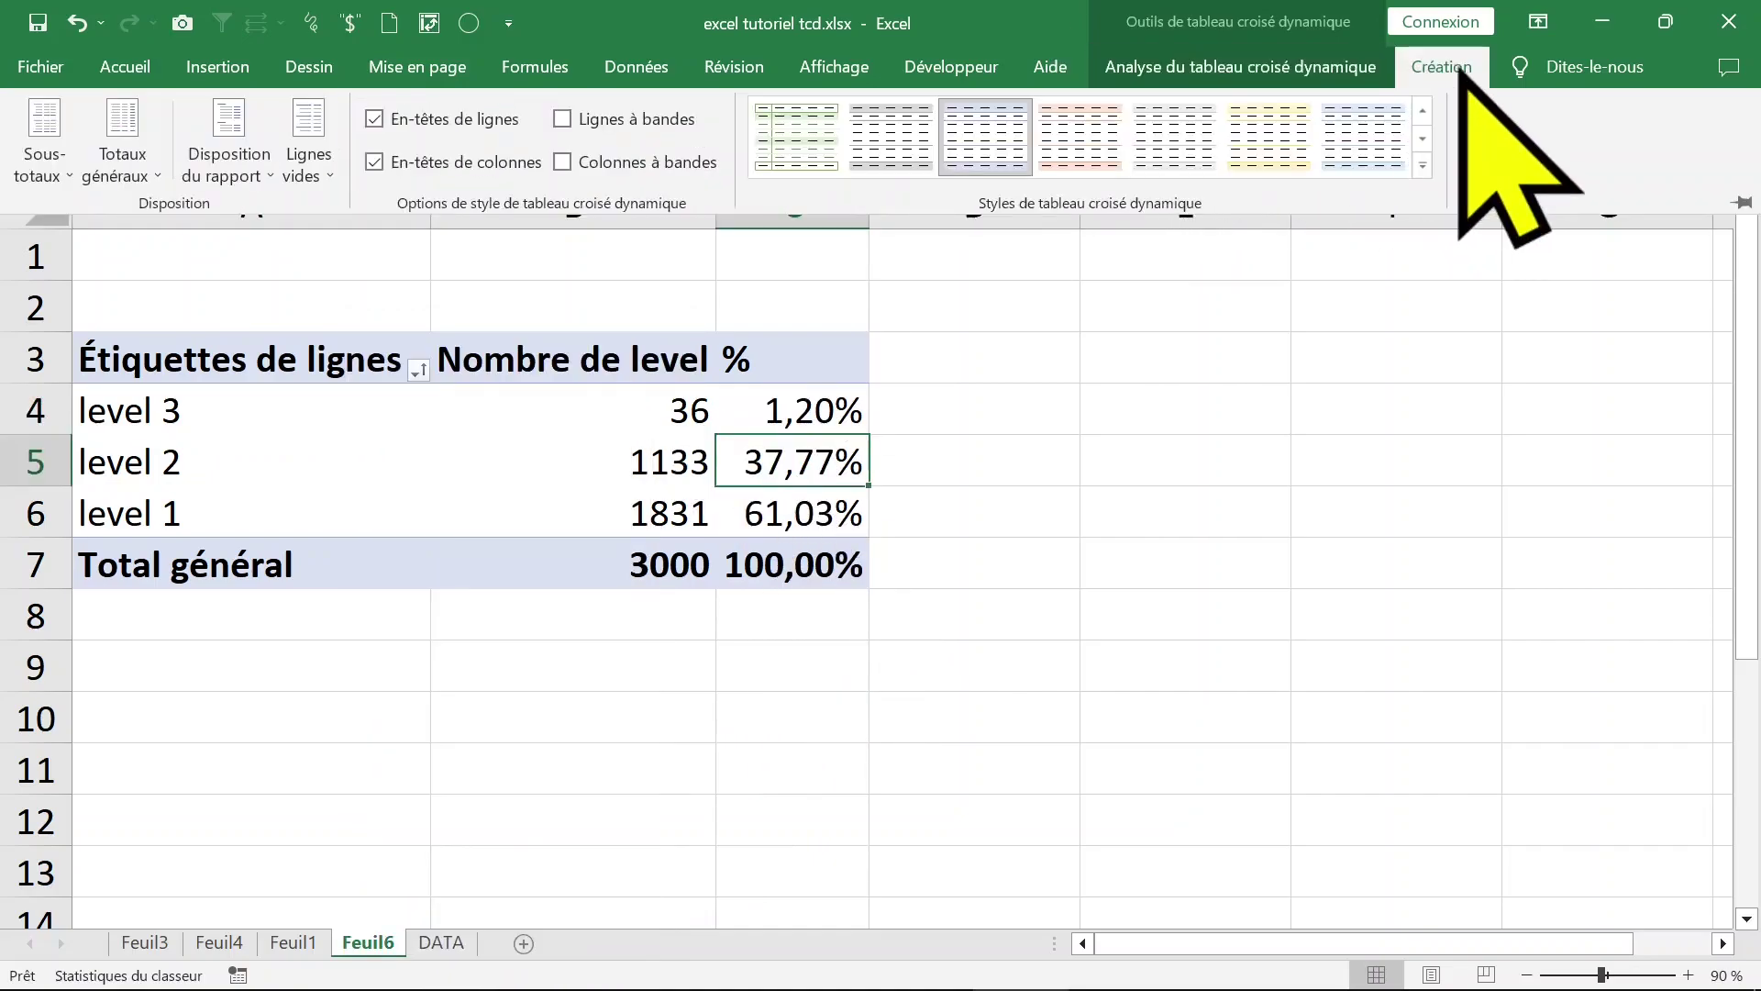
click(1289, 69)
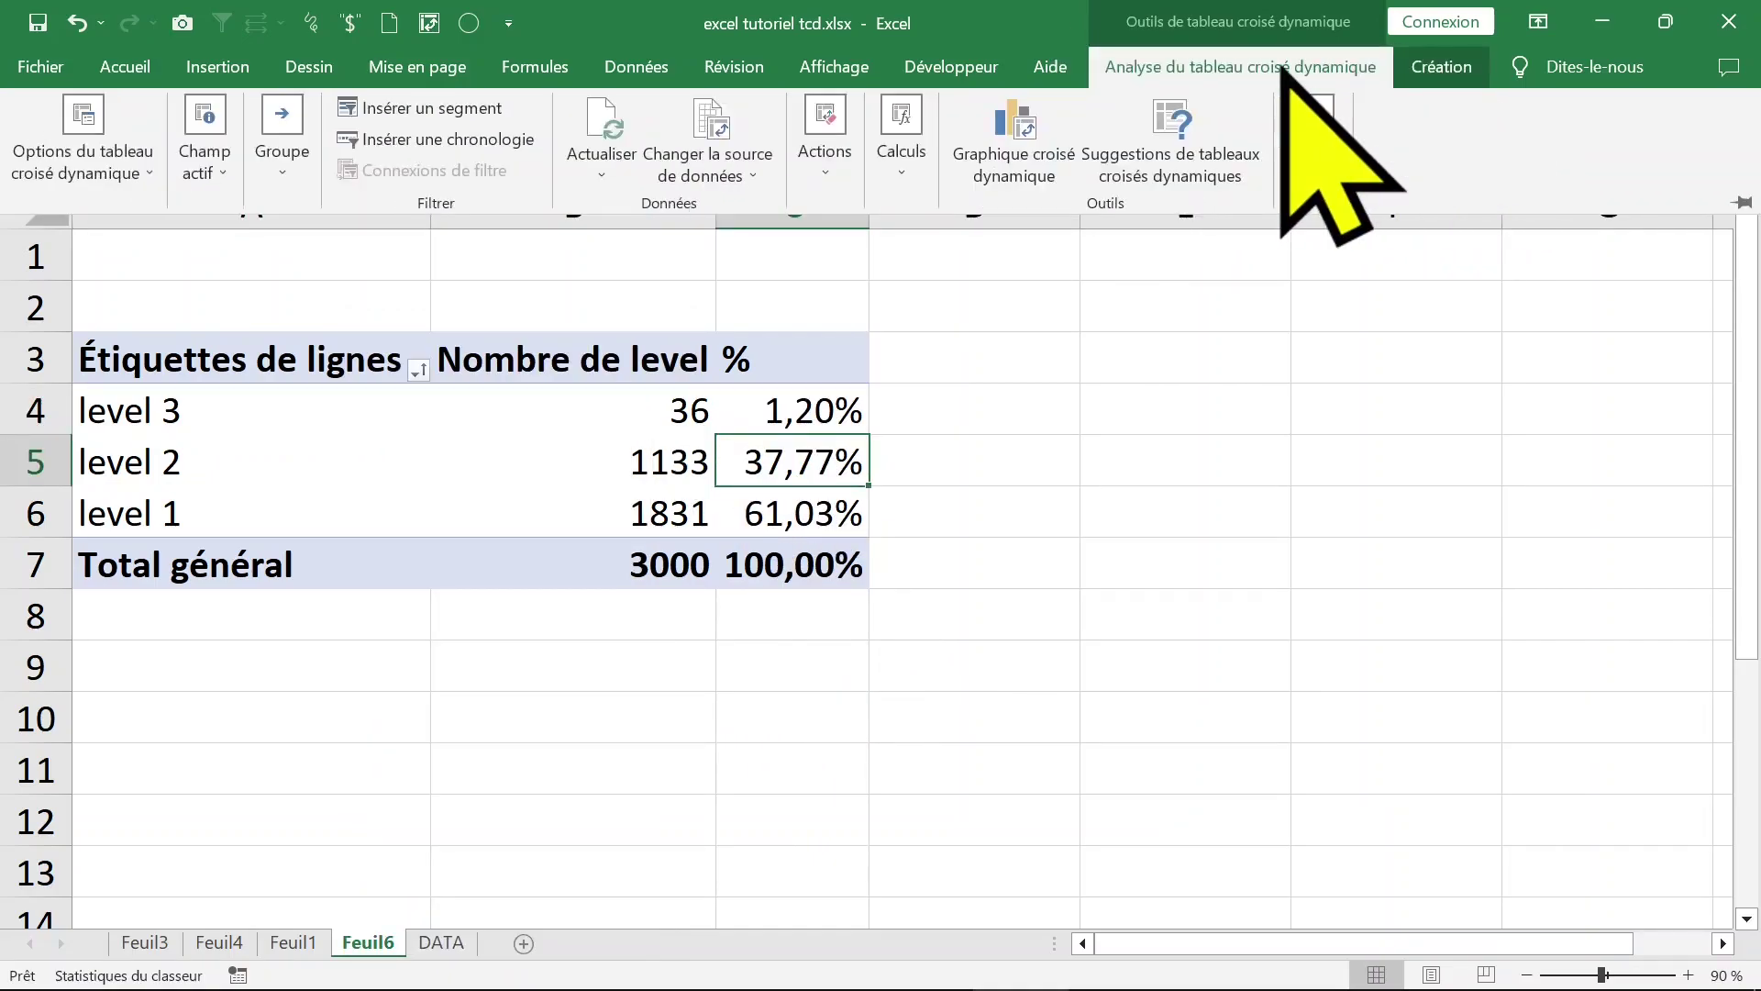
click(1325, 171)
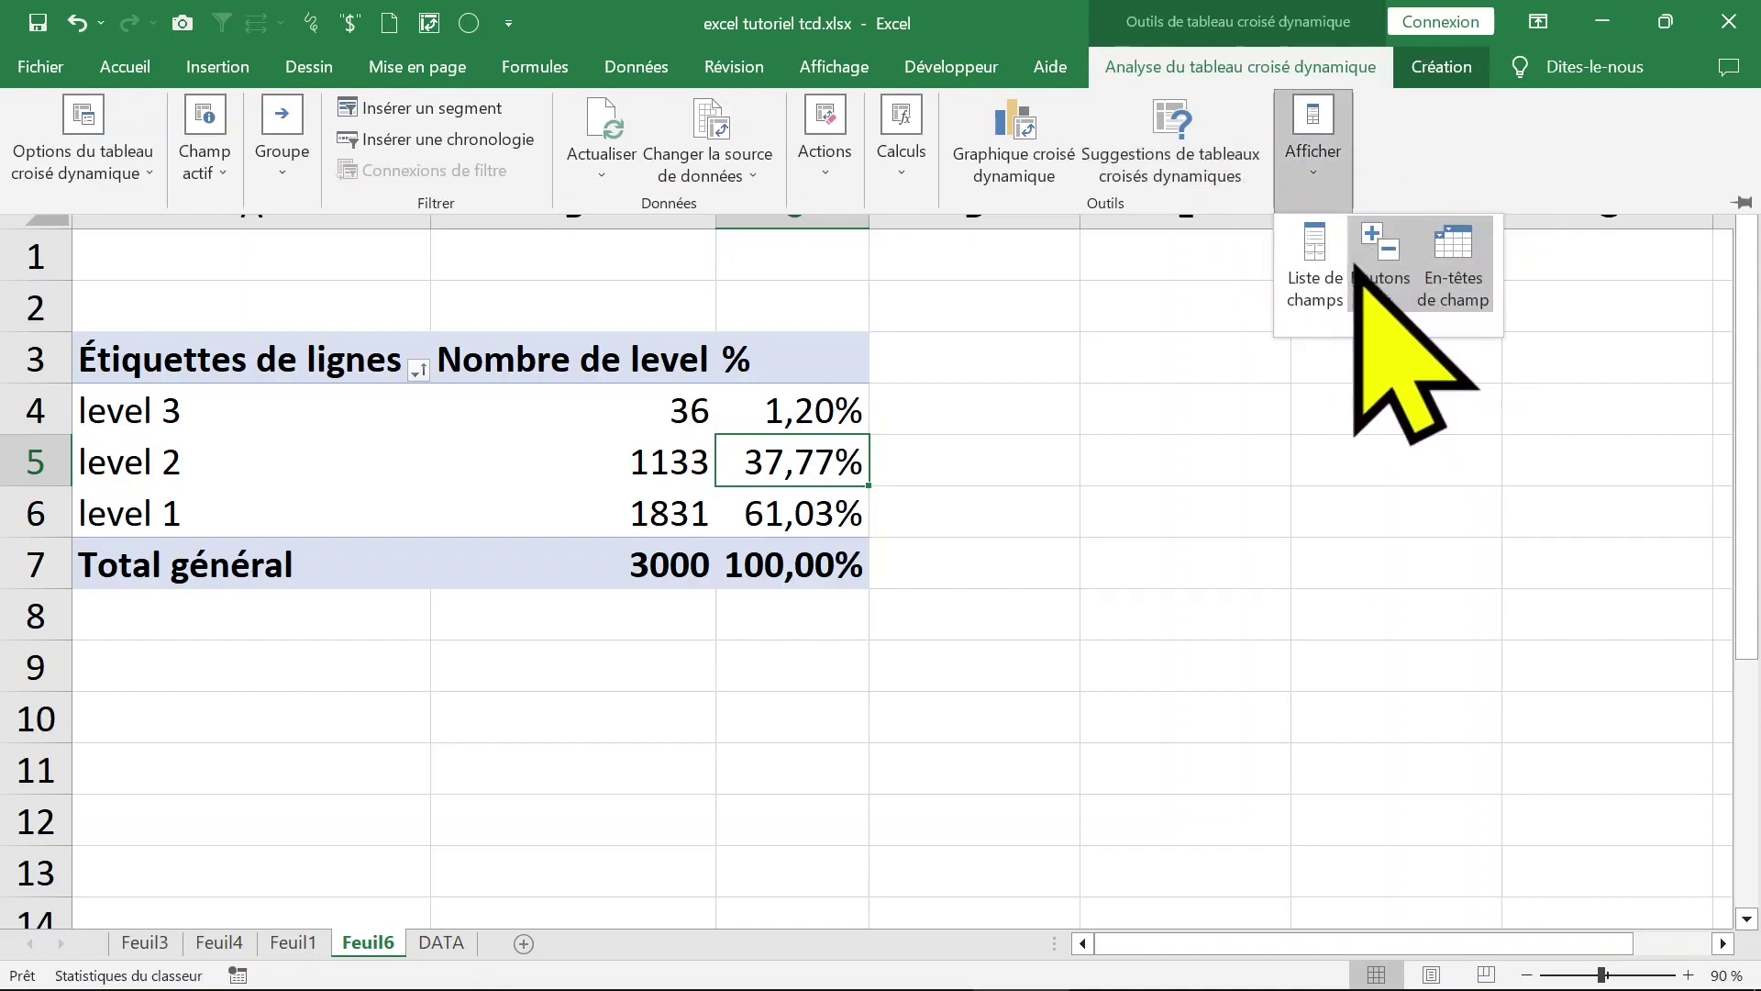
click(1319, 261)
mouse_move(1183, 272)
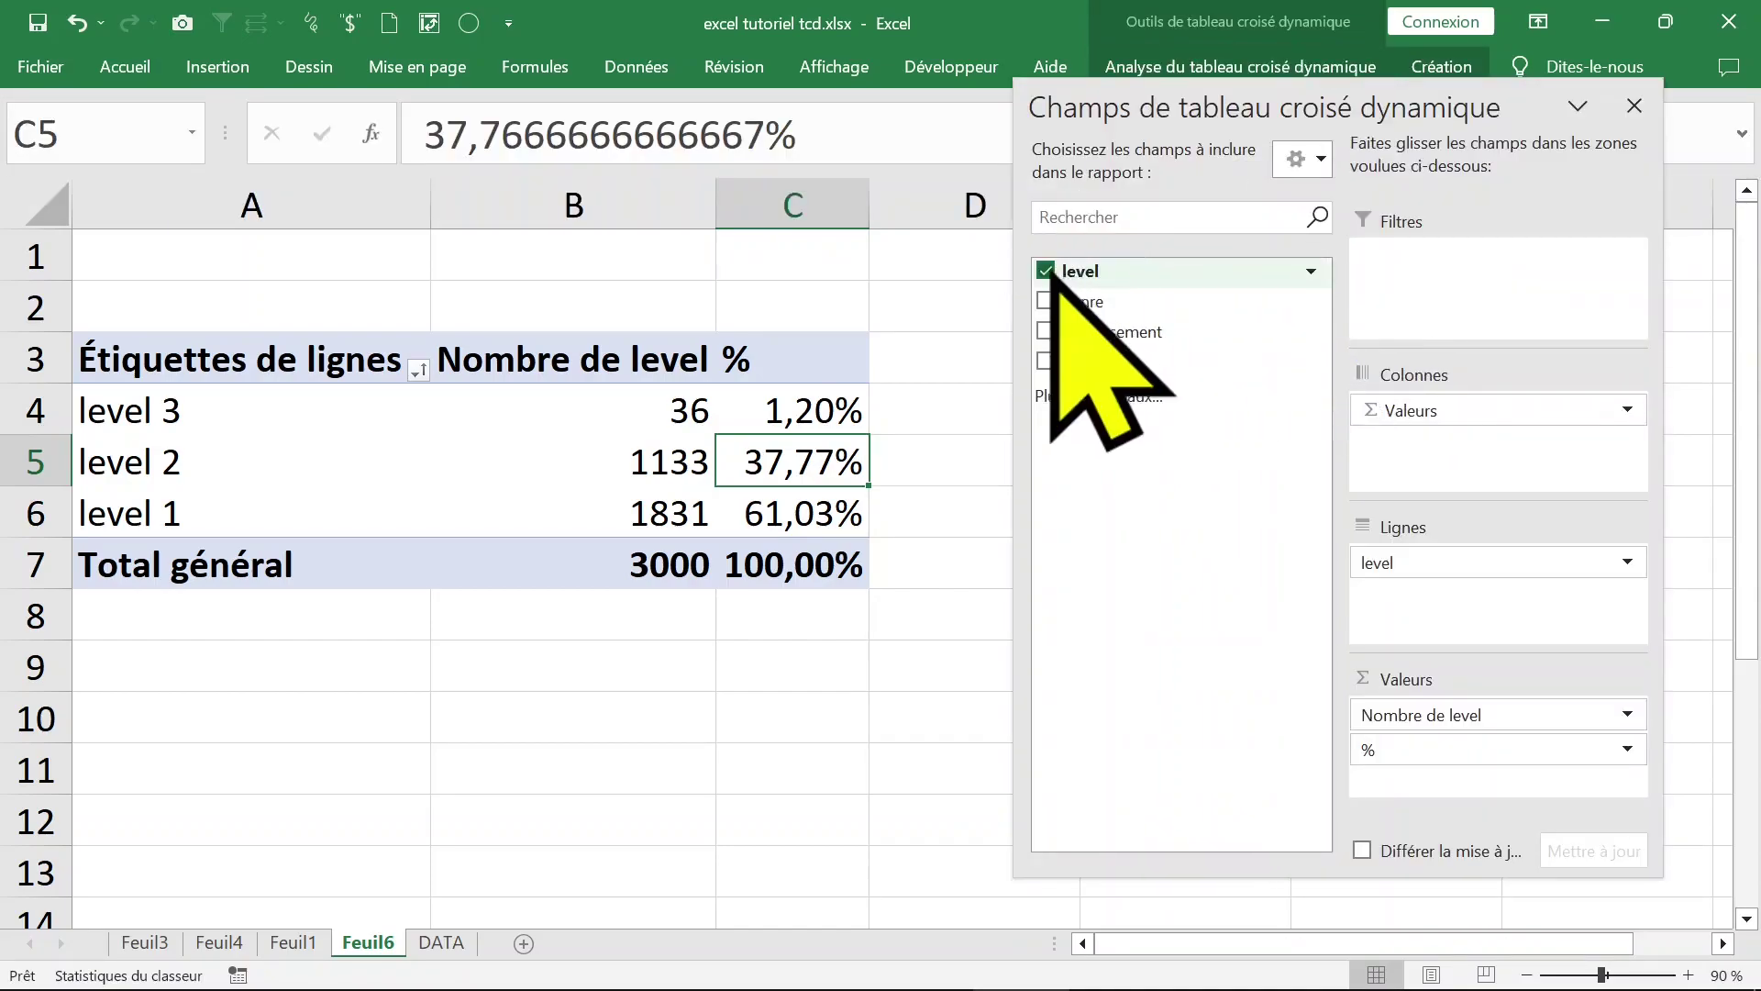
Step: Group by genre instead of level and count genre twice (F 1493, M 1507, total 3000)
click(1046, 301)
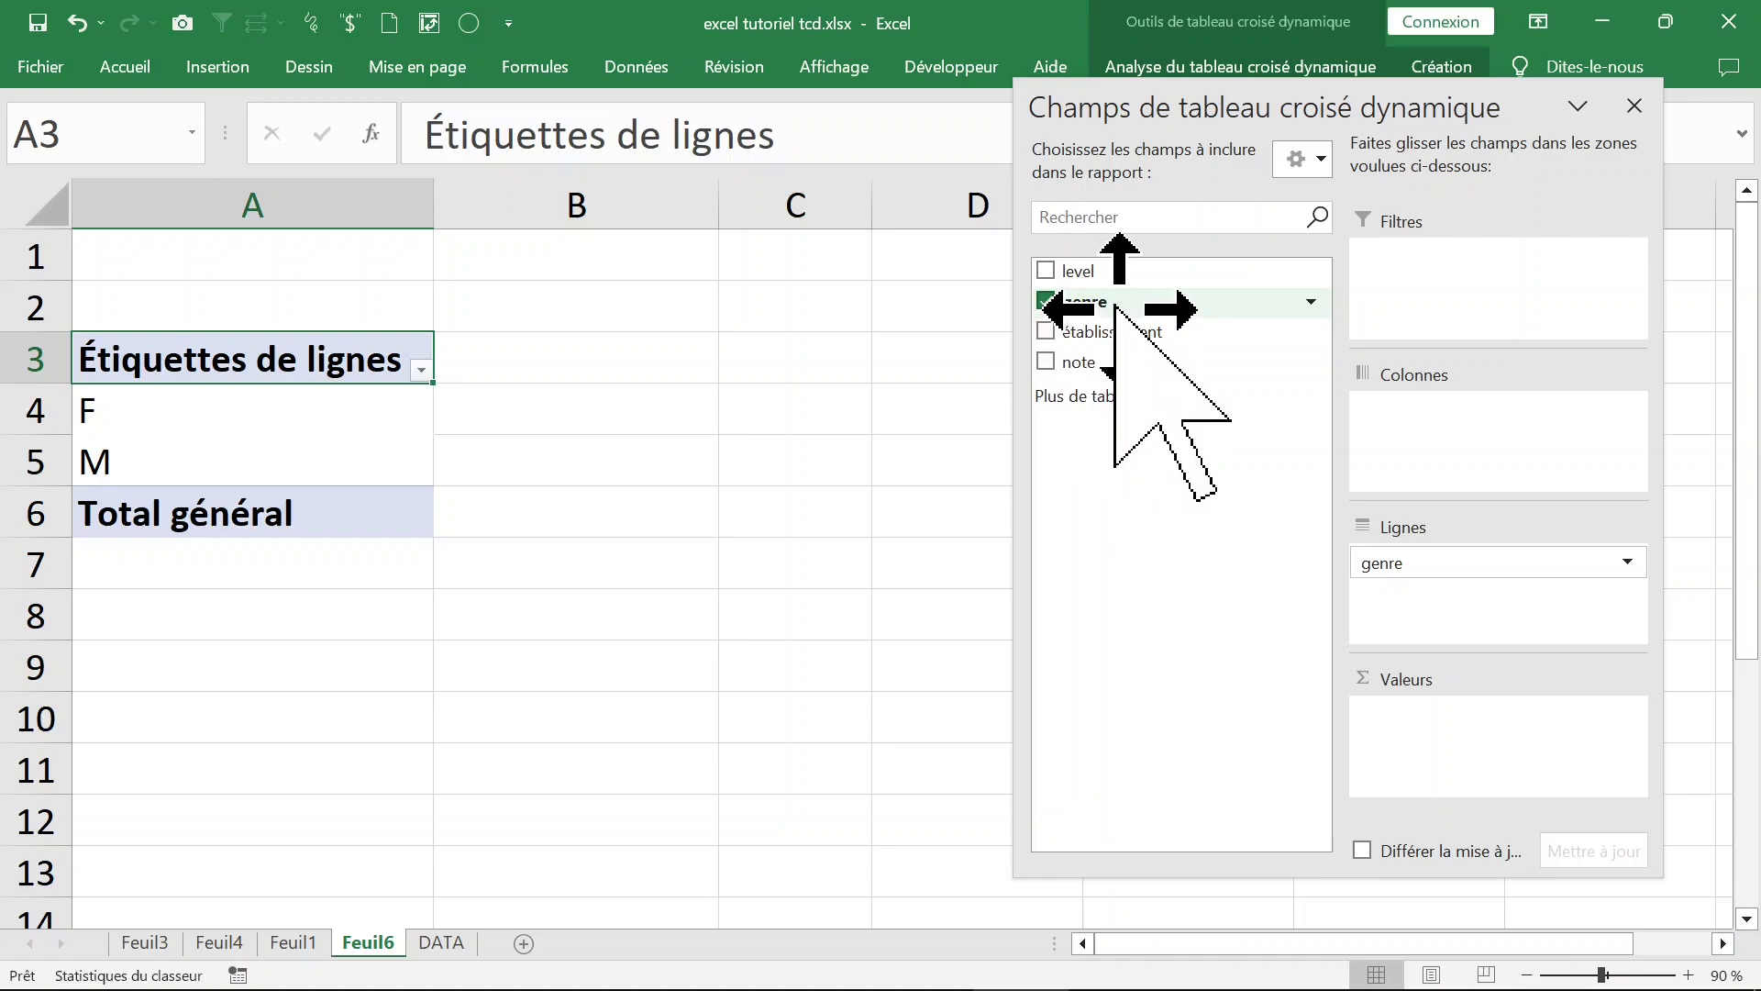
drag(1114, 309, 1488, 624)
drag(1486, 747, 1495, 734)
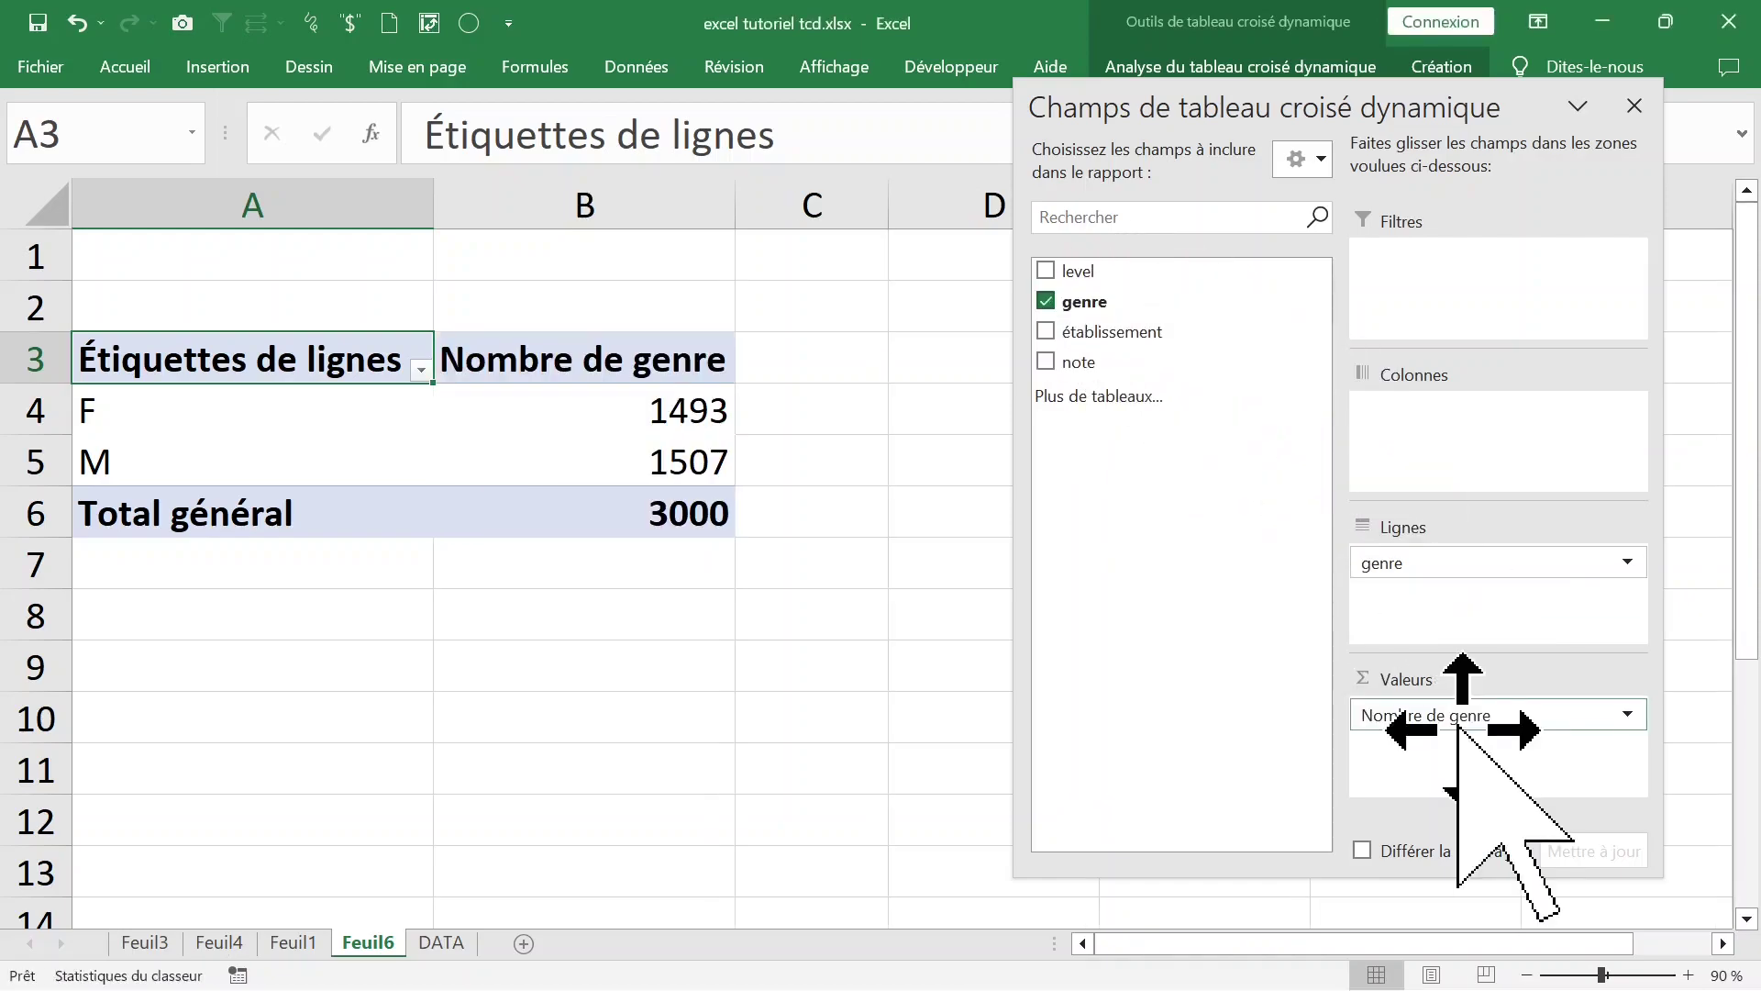
mouse_move(1183, 306)
mouse_down()
mouse_move(1233, 413)
mouse_move(1467, 725)
mouse_up()
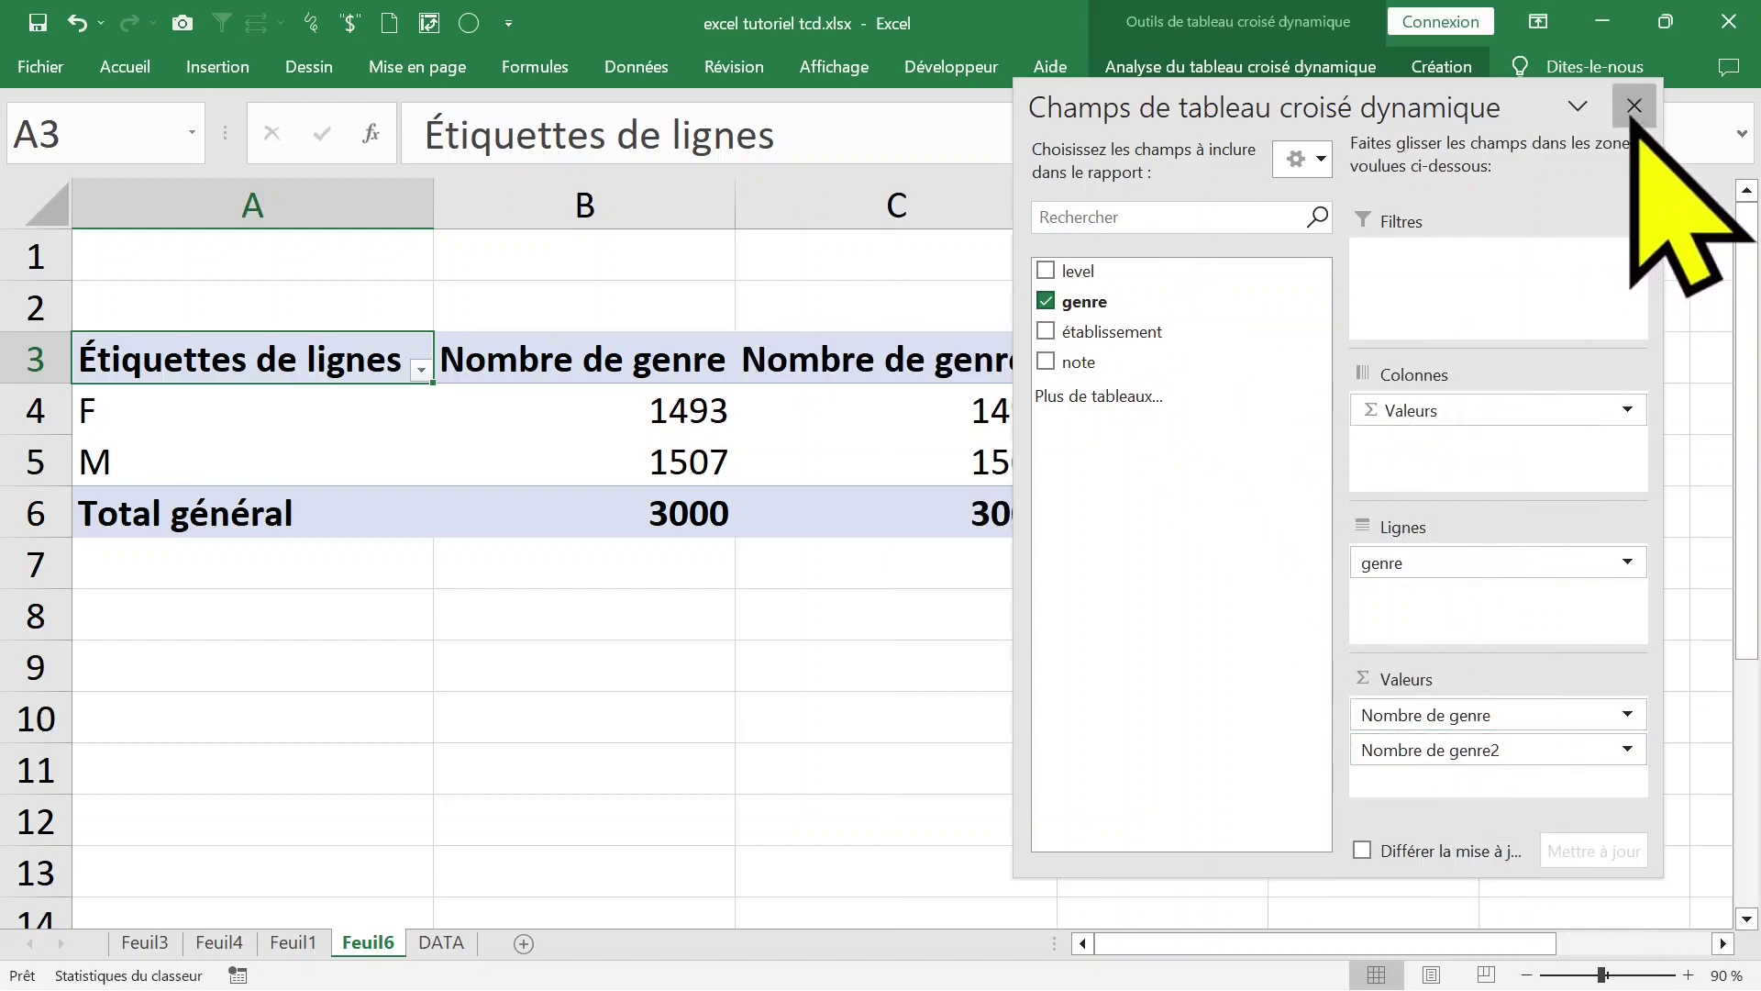
click(1635, 105)
click(706, 367)
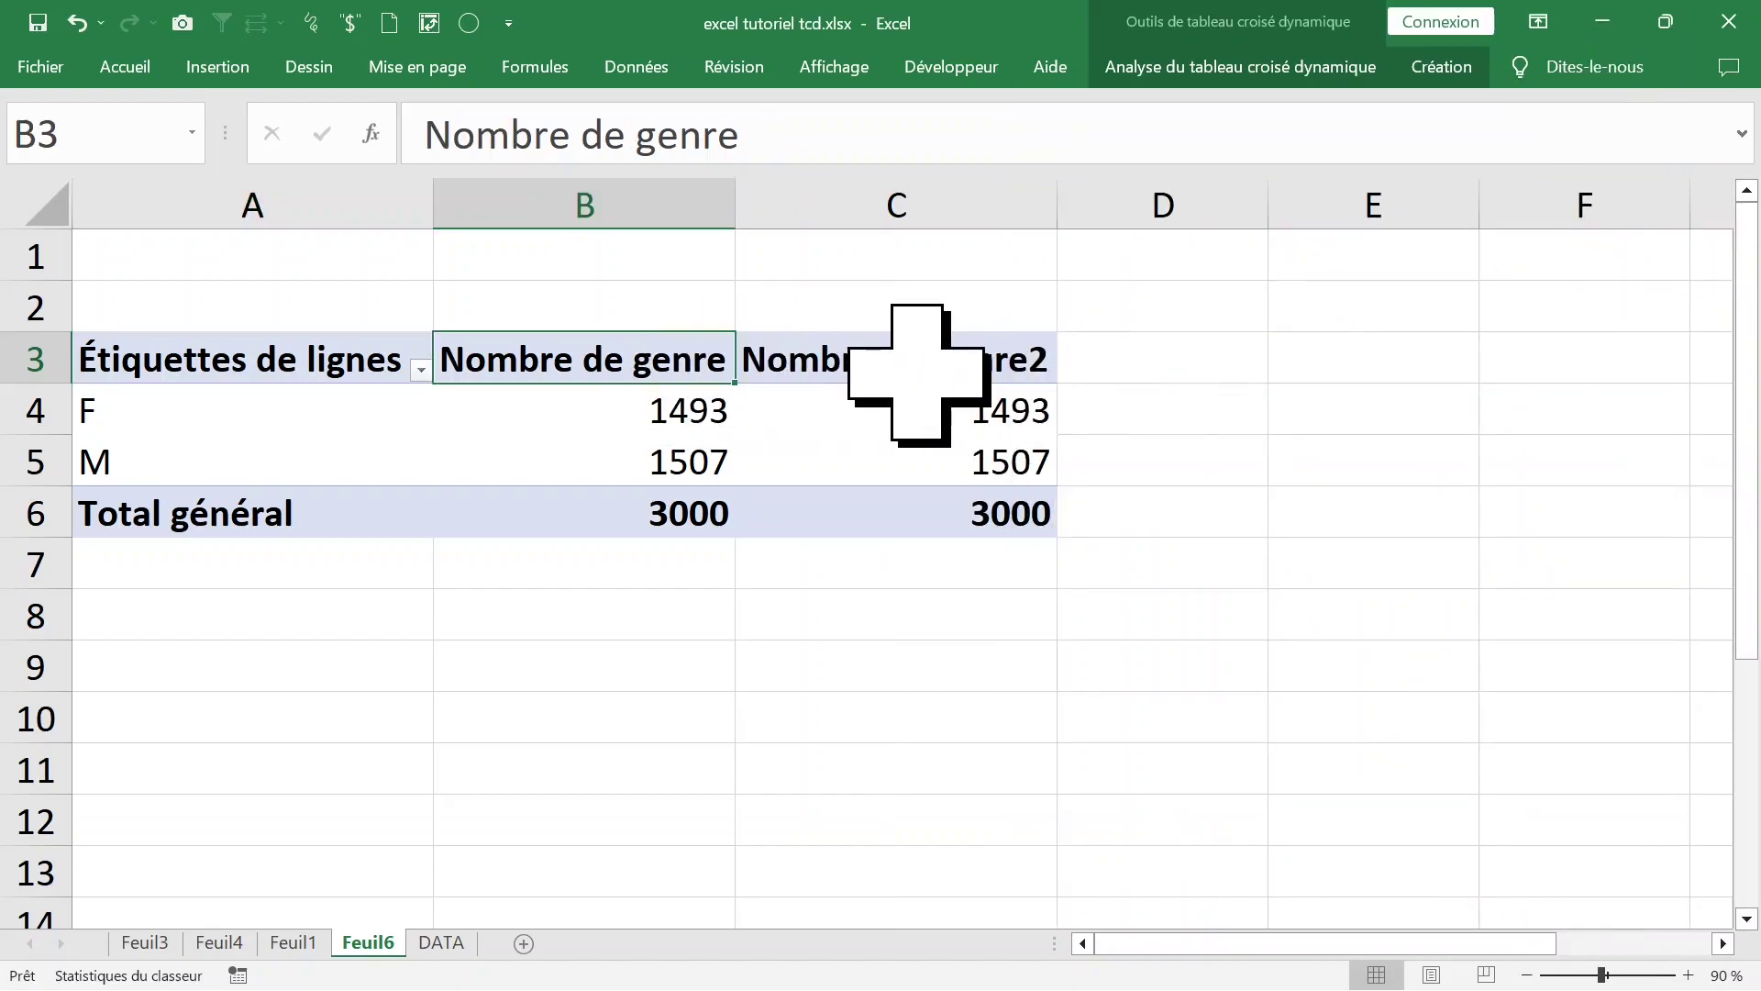
Step: Head the first genre count column '%' and begin renaming the second one 'effectif'
text(%)
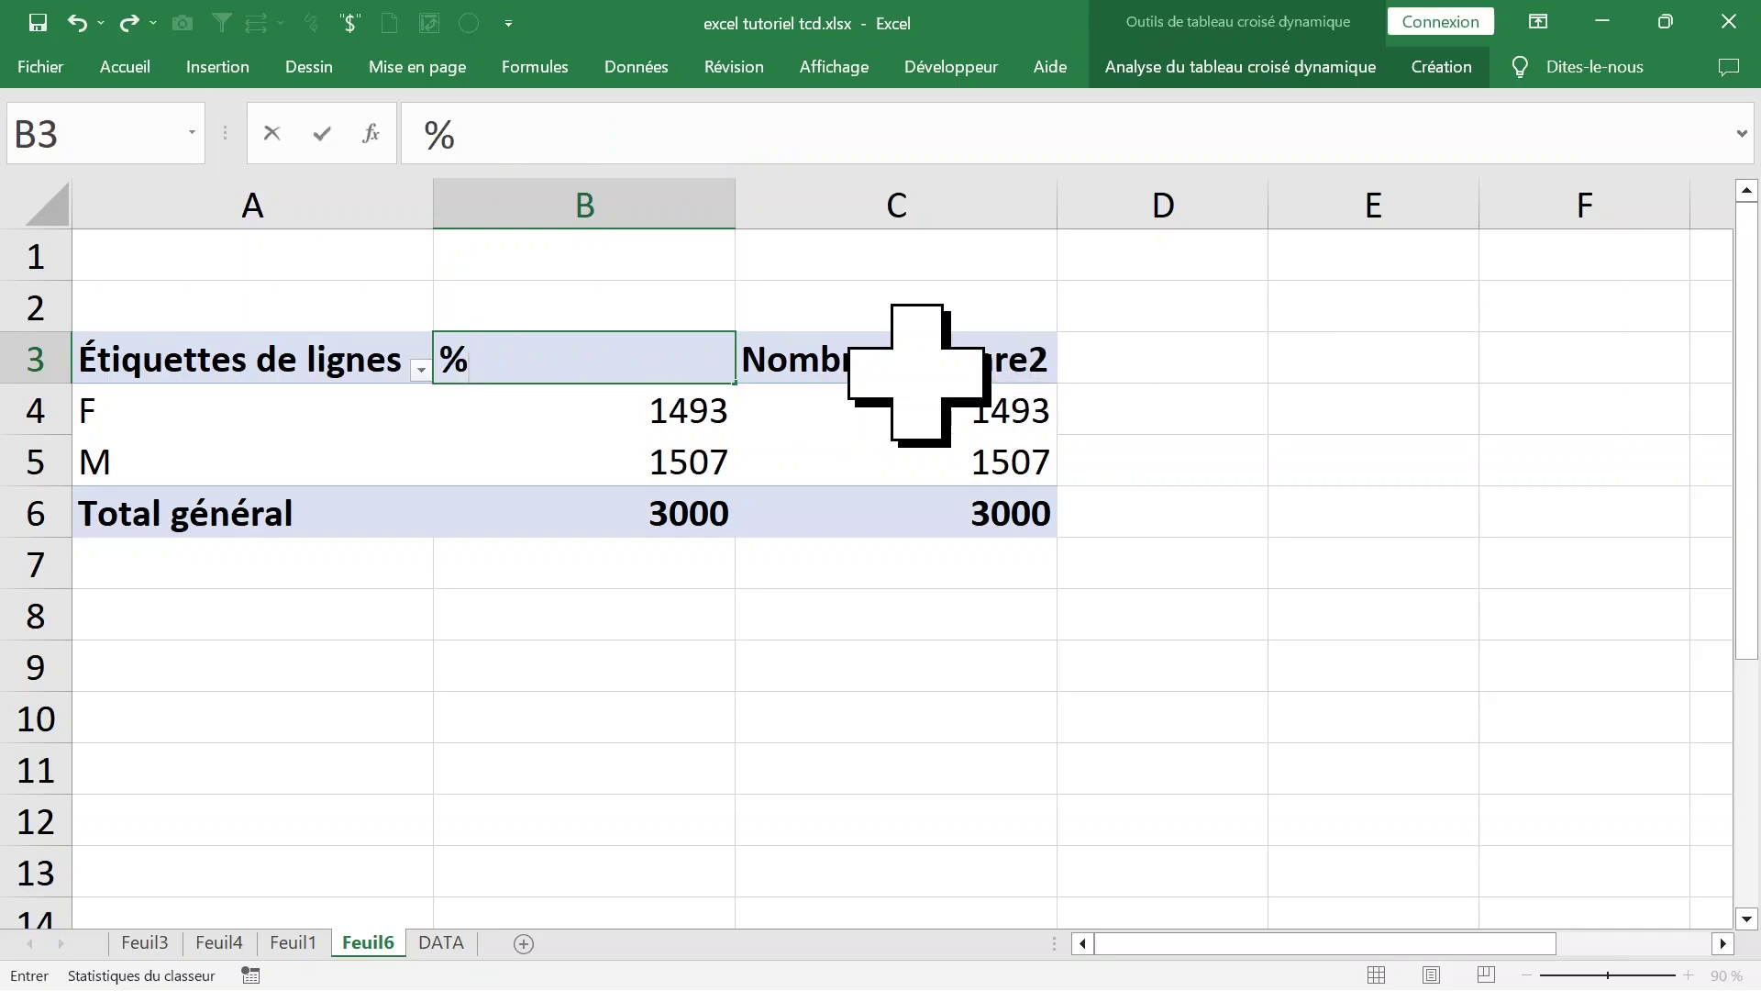
click(931, 358)
click(918, 137)
text(effectif)
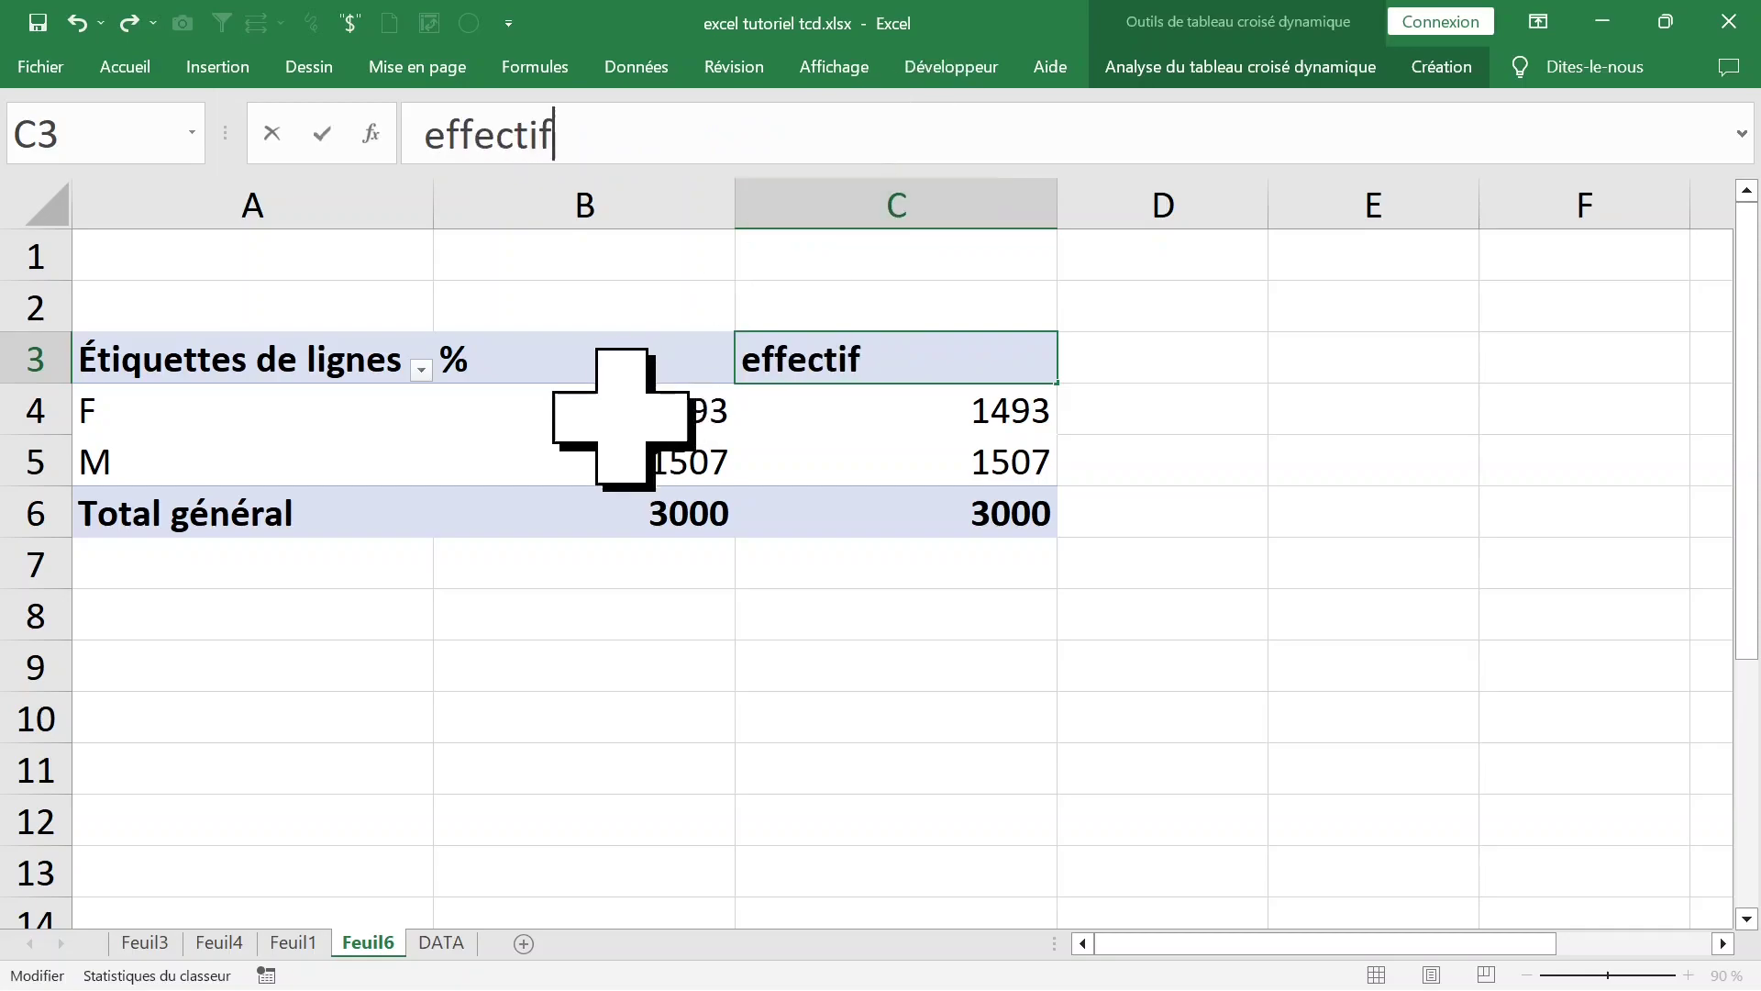
Step: Confirm the 'effectif' header and select the % column header
click(630, 413)
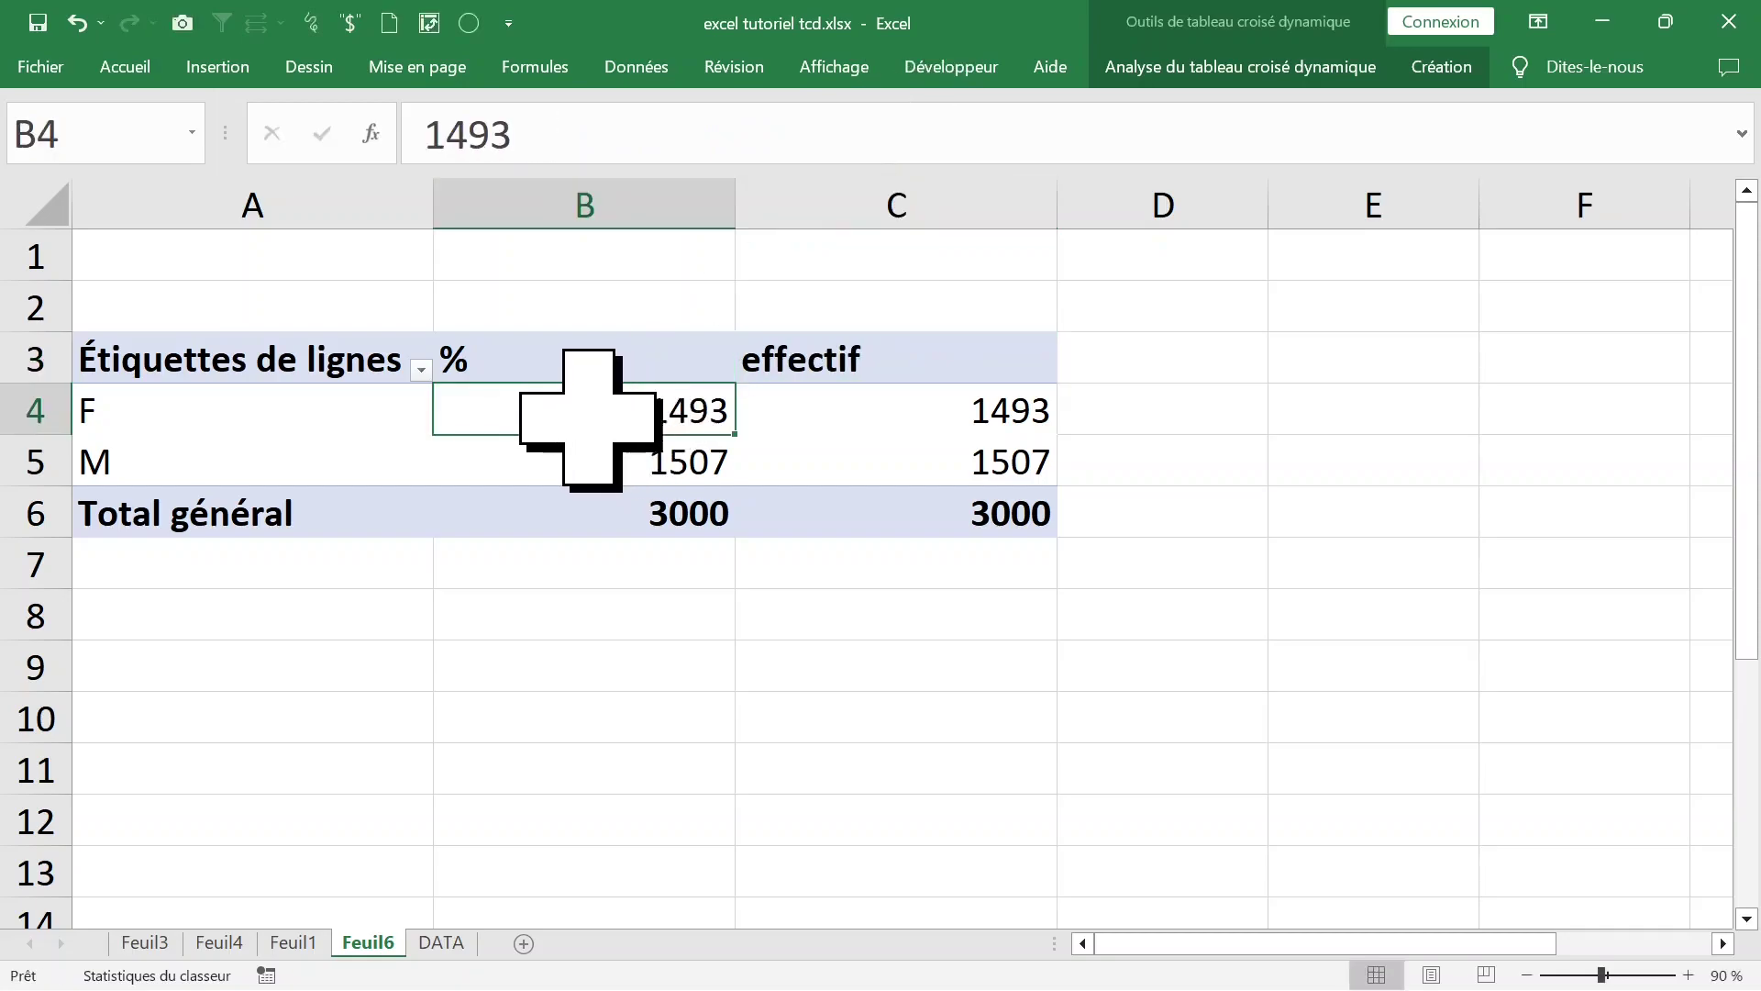
right_click(576, 413)
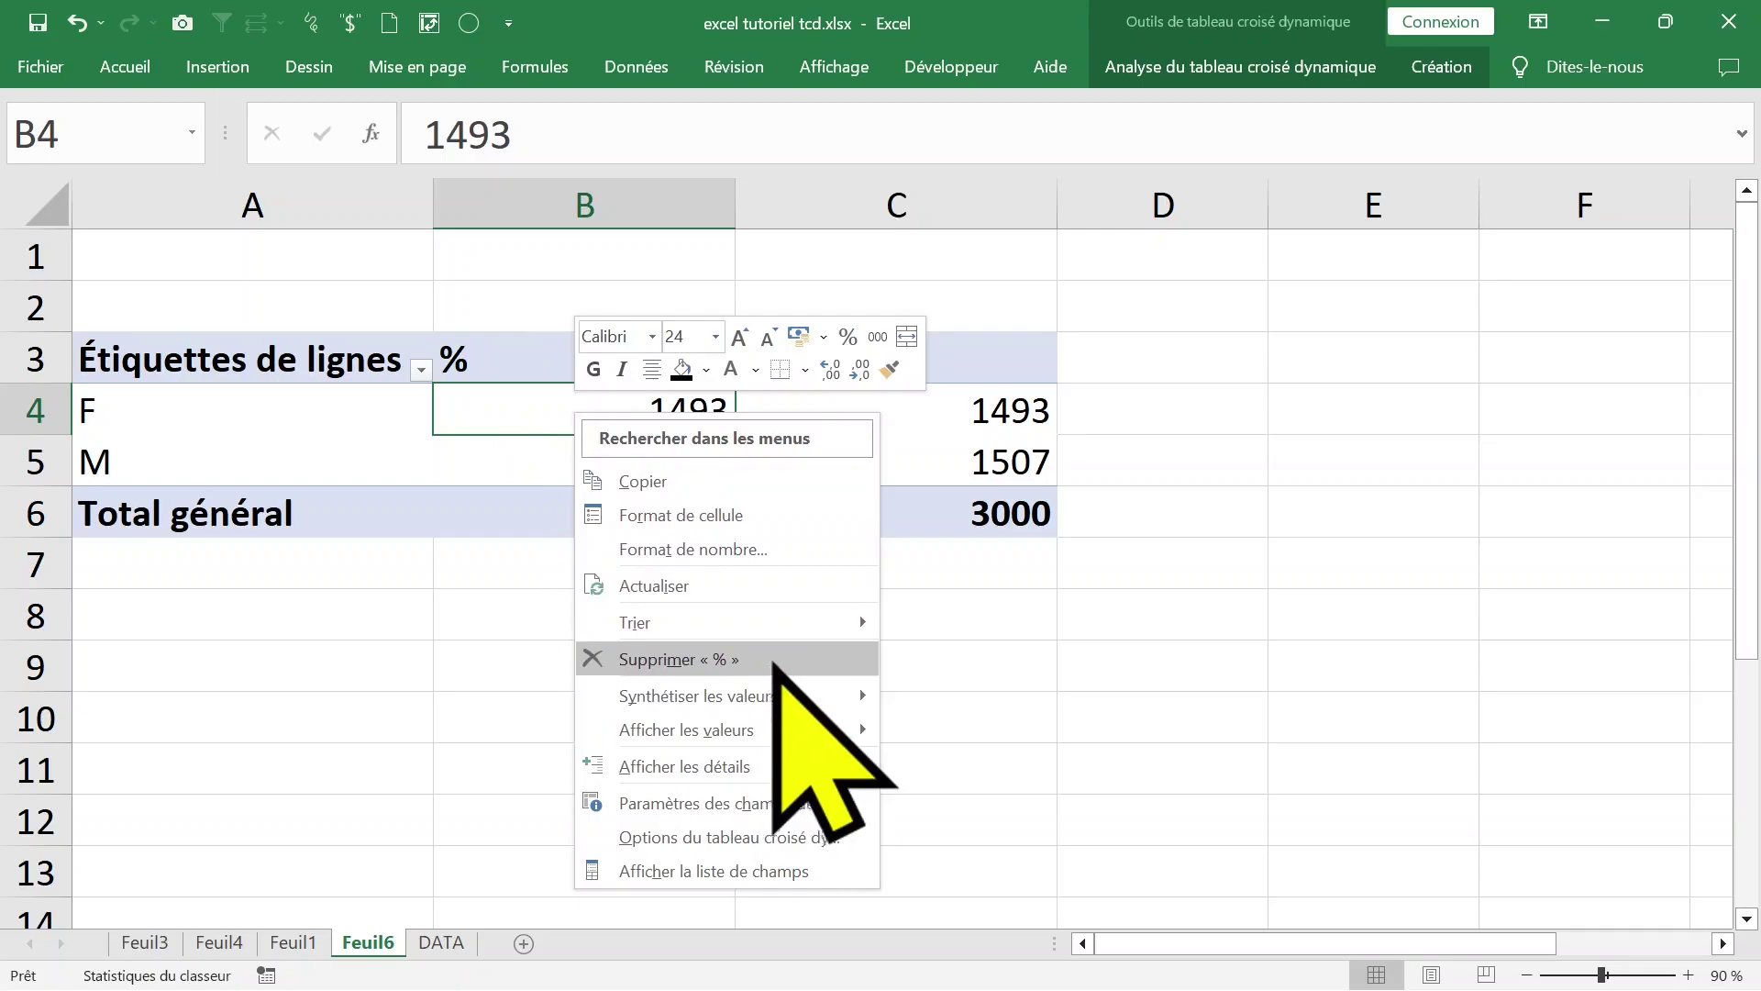
mouse_move(724, 730)
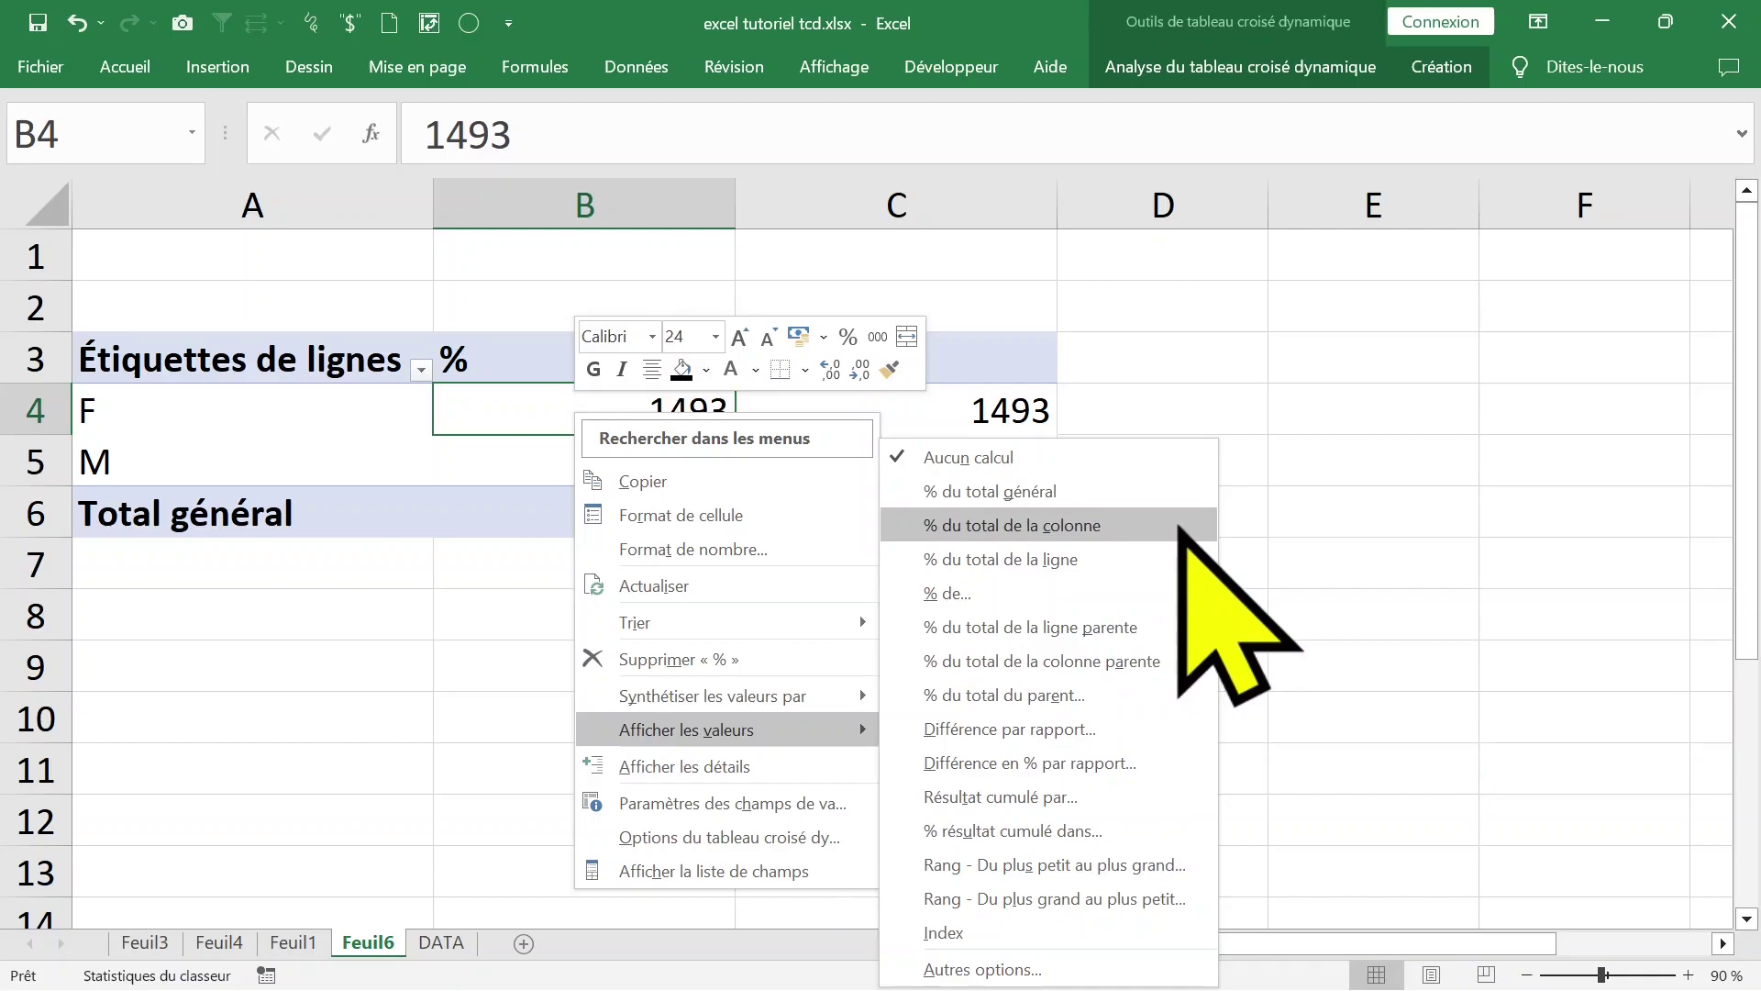
click(546, 395)
click(546, 361)
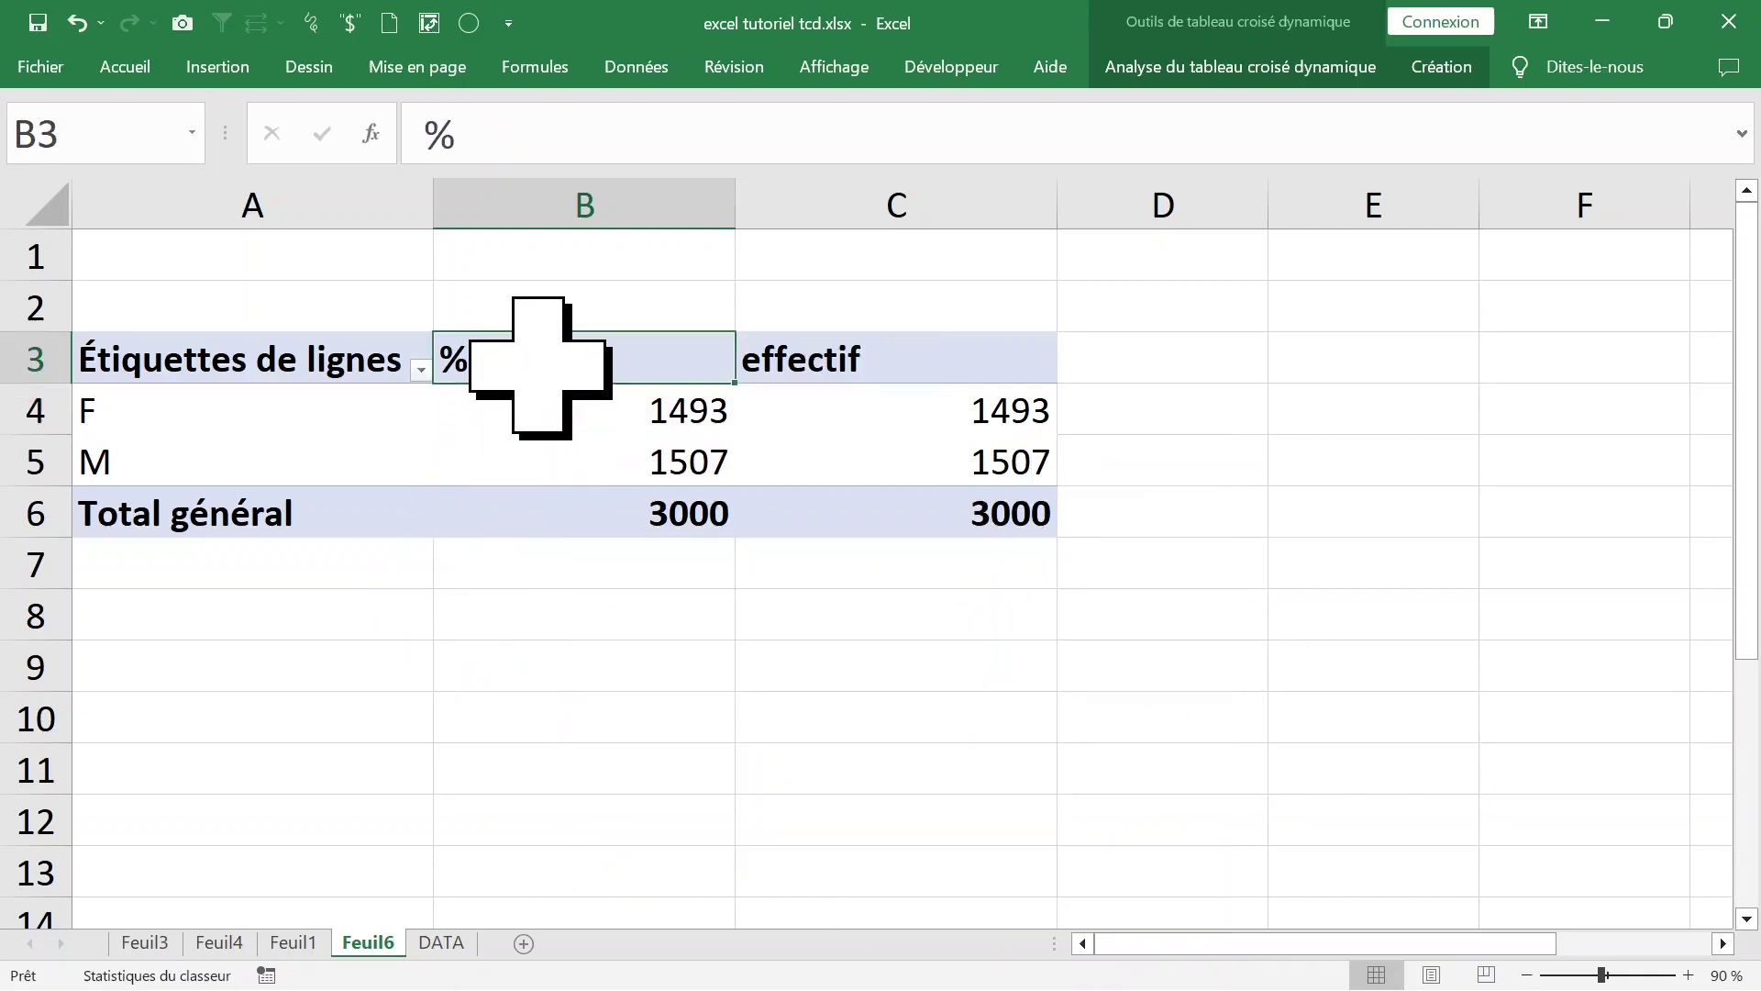
Step: Set the % field to % of grand total with a 3-decimal Percentage number format
double_click(589, 376)
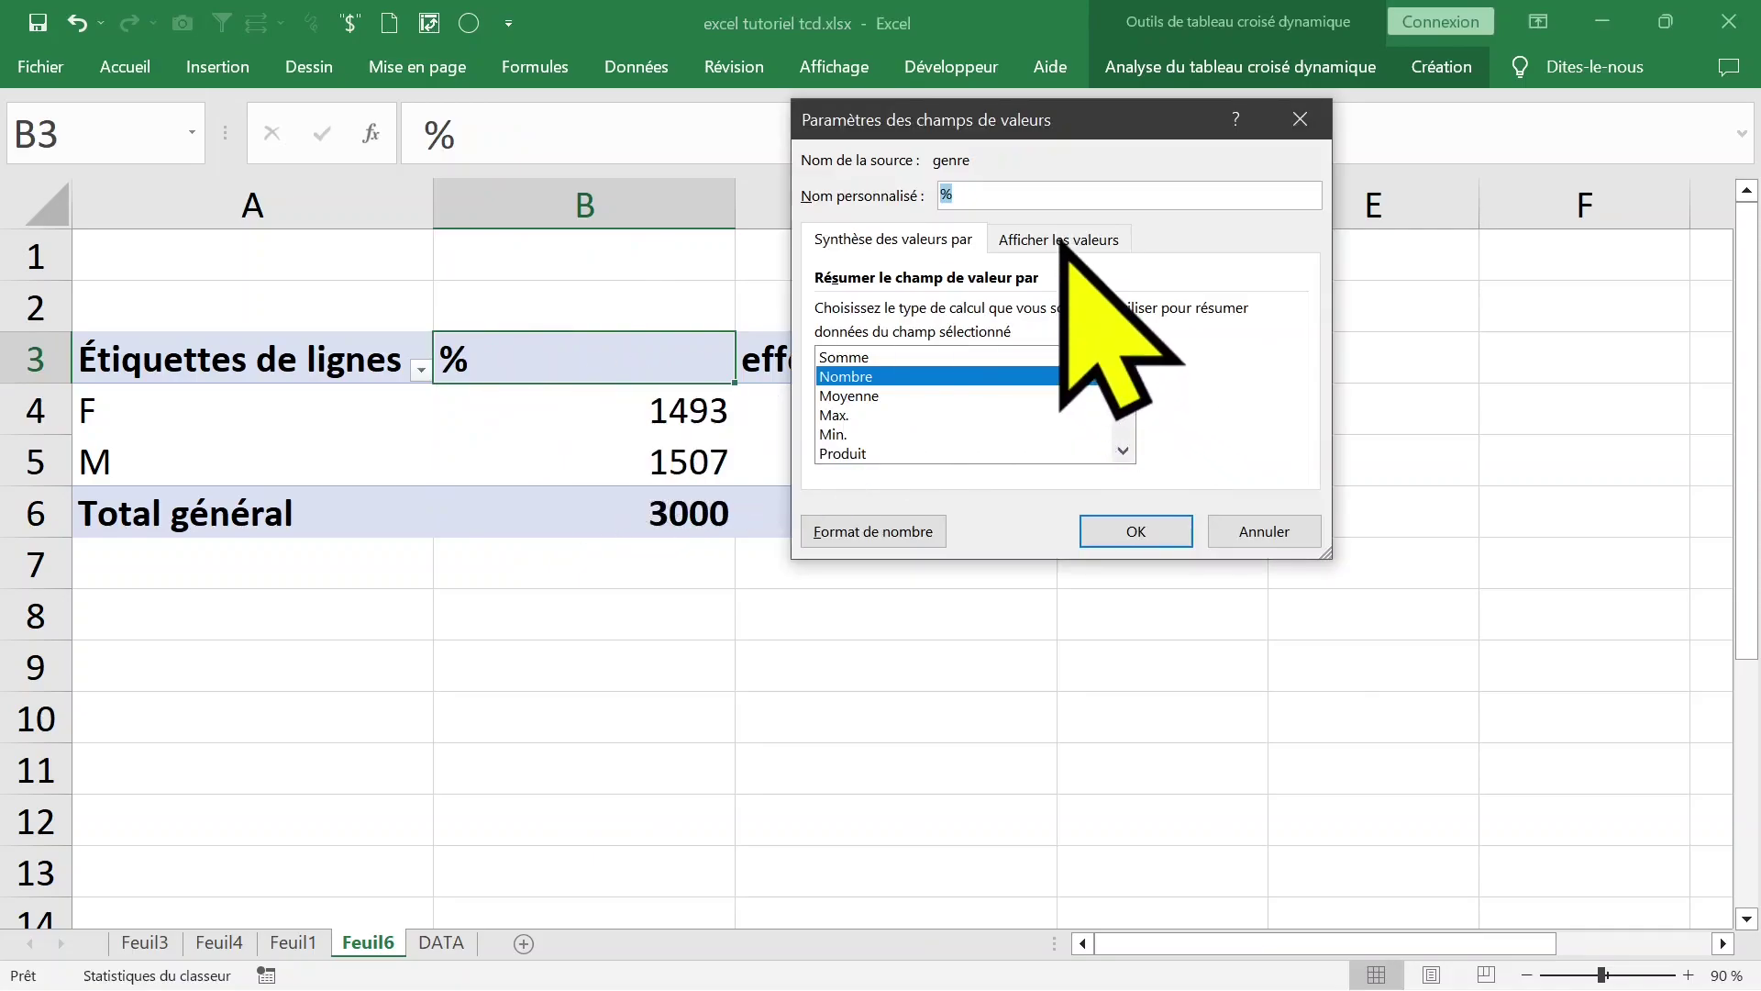
click(1062, 240)
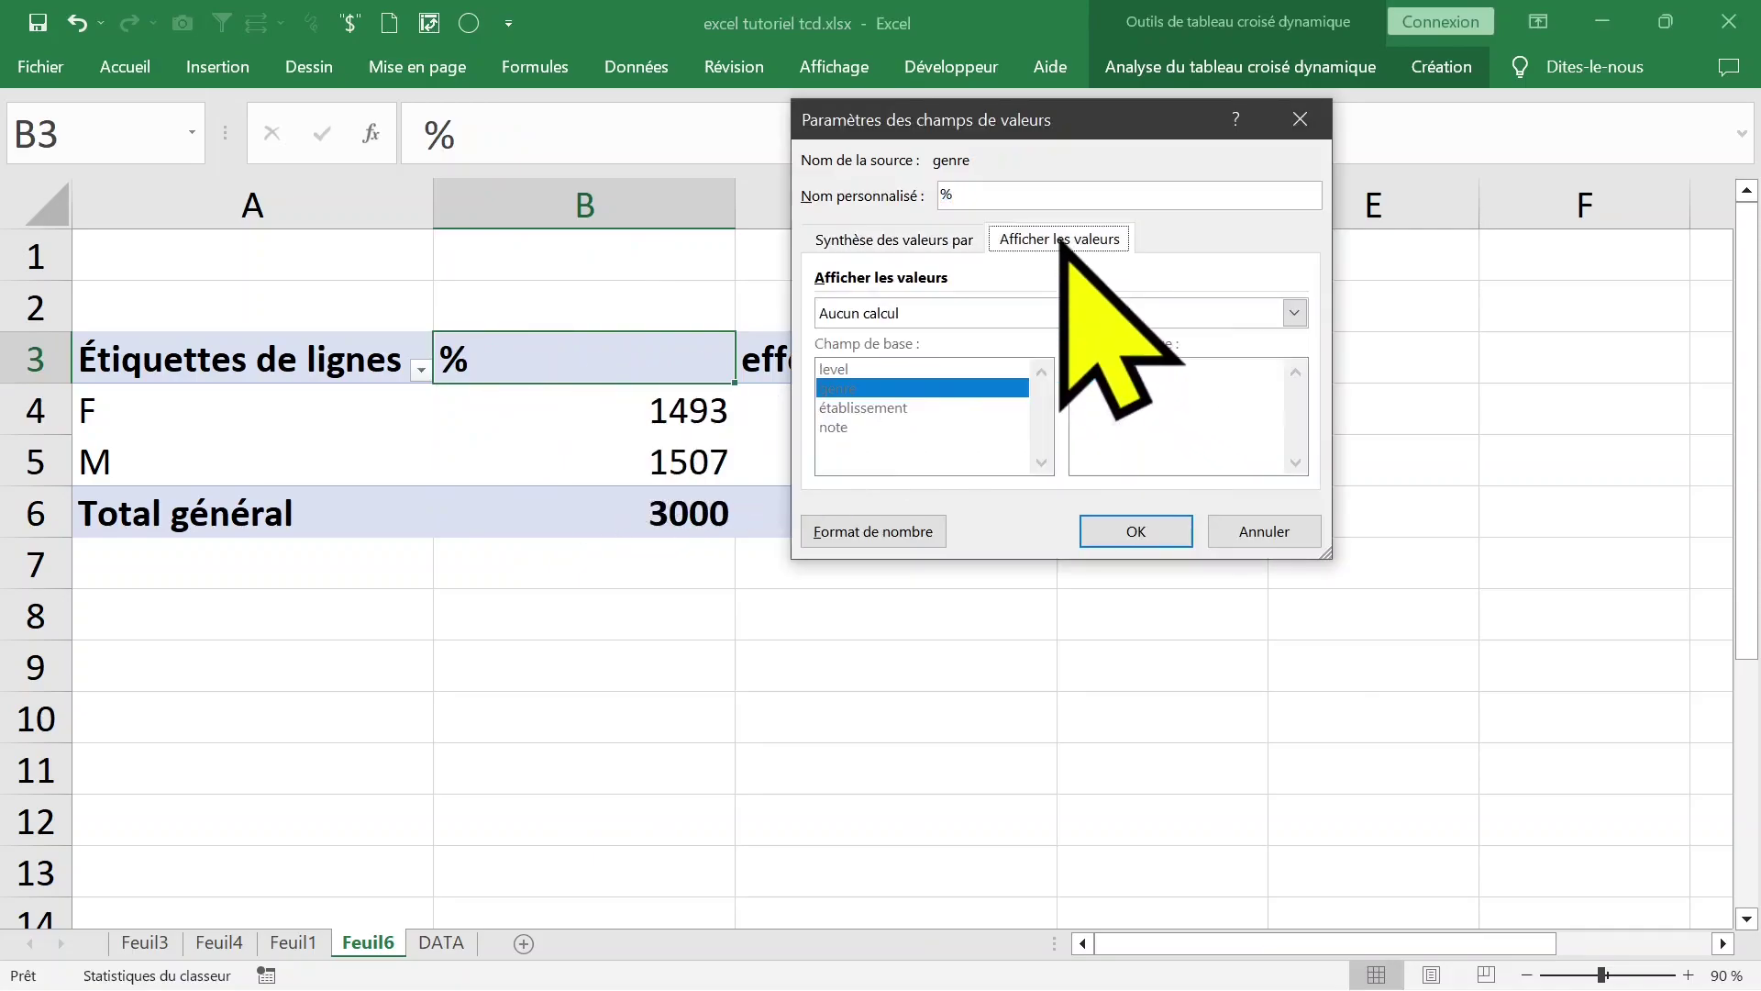
click(1019, 306)
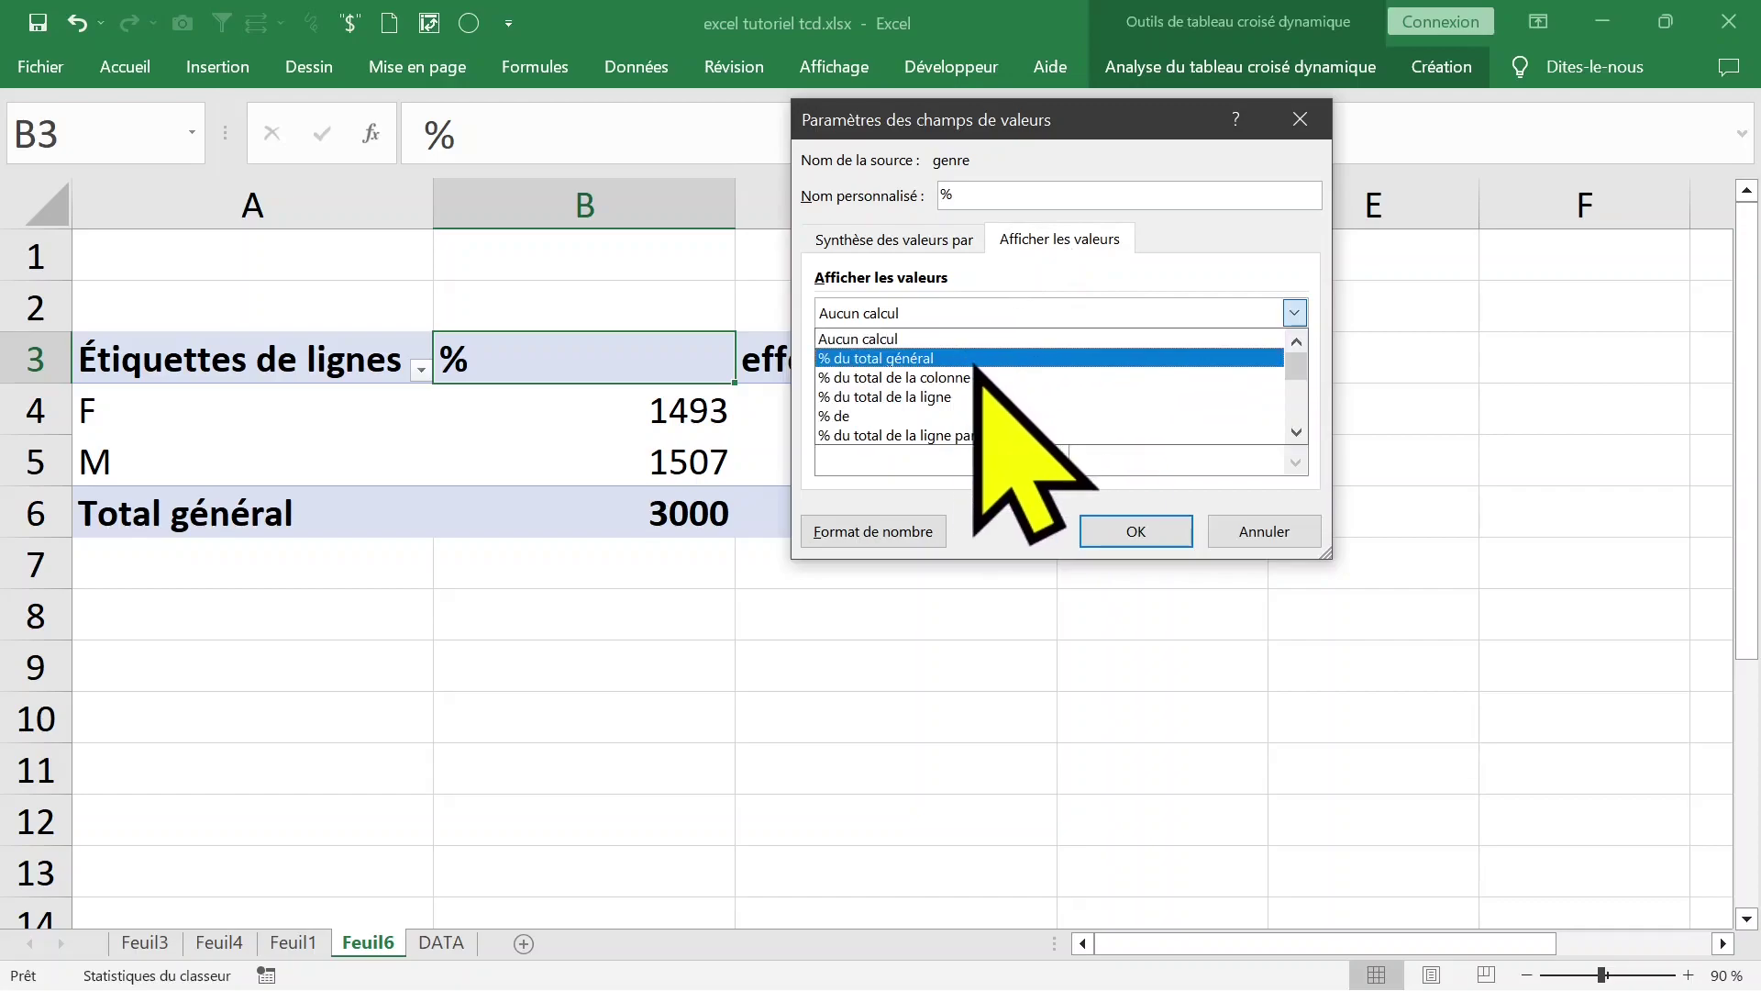
click(1009, 357)
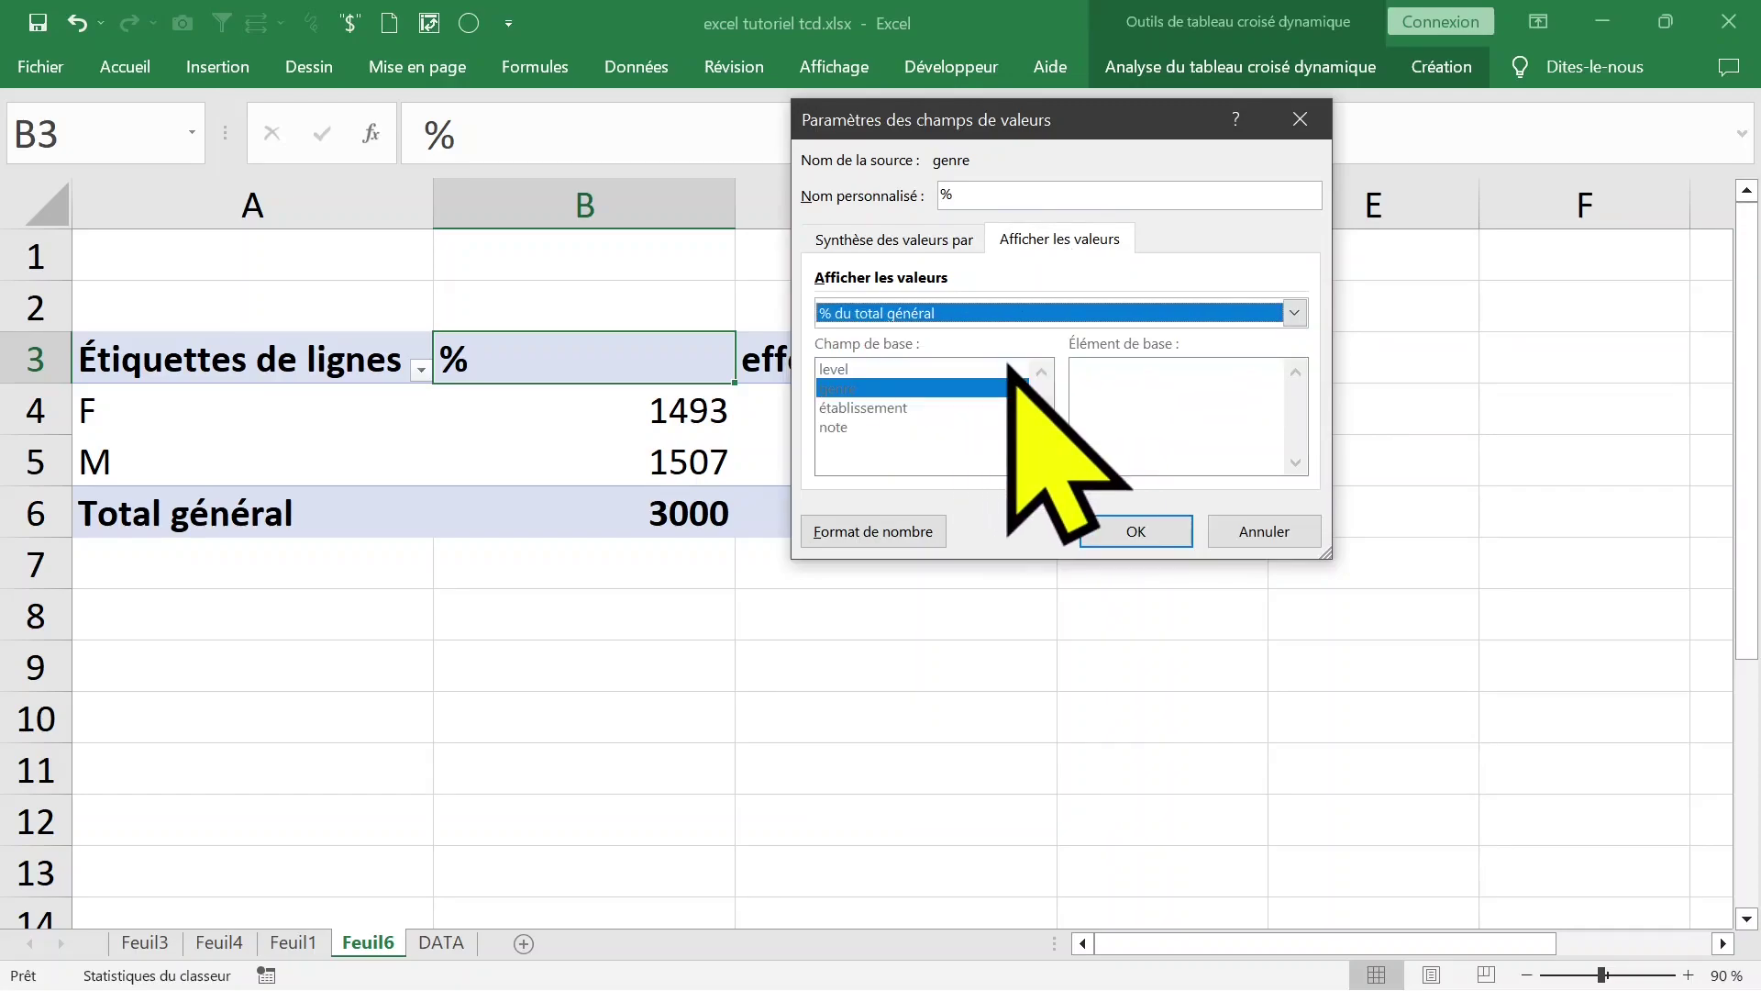
click(874, 532)
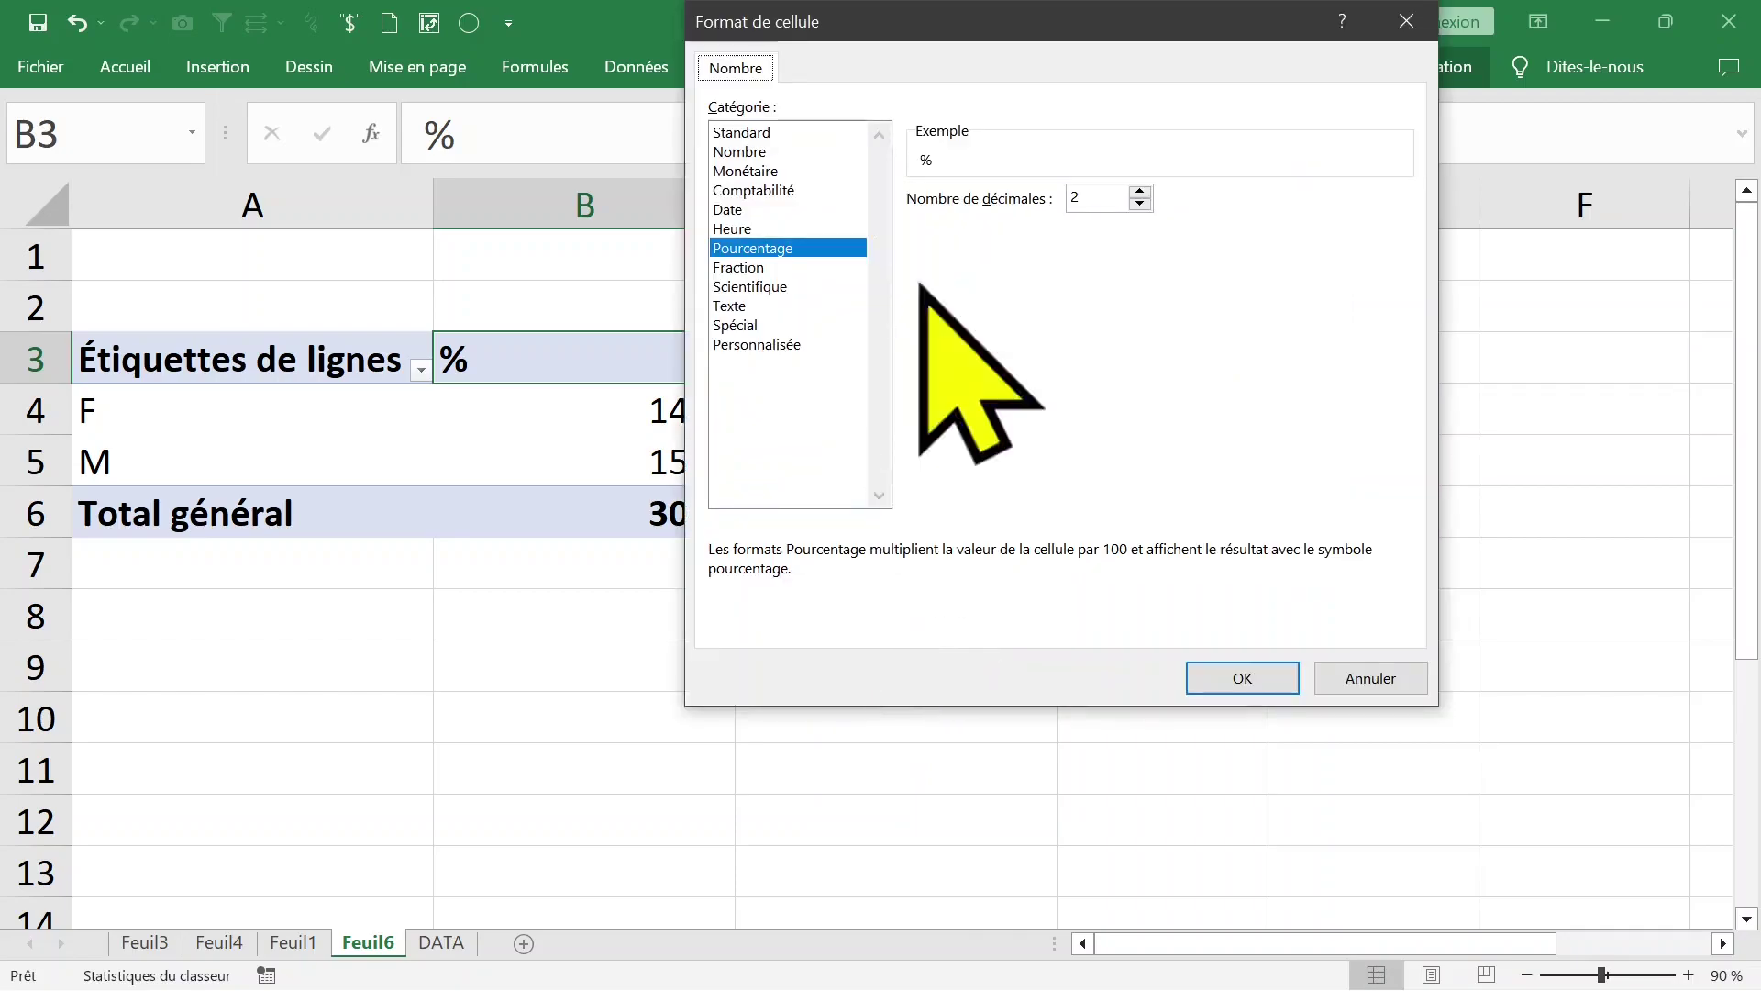
click(1096, 197)
click(1141, 192)
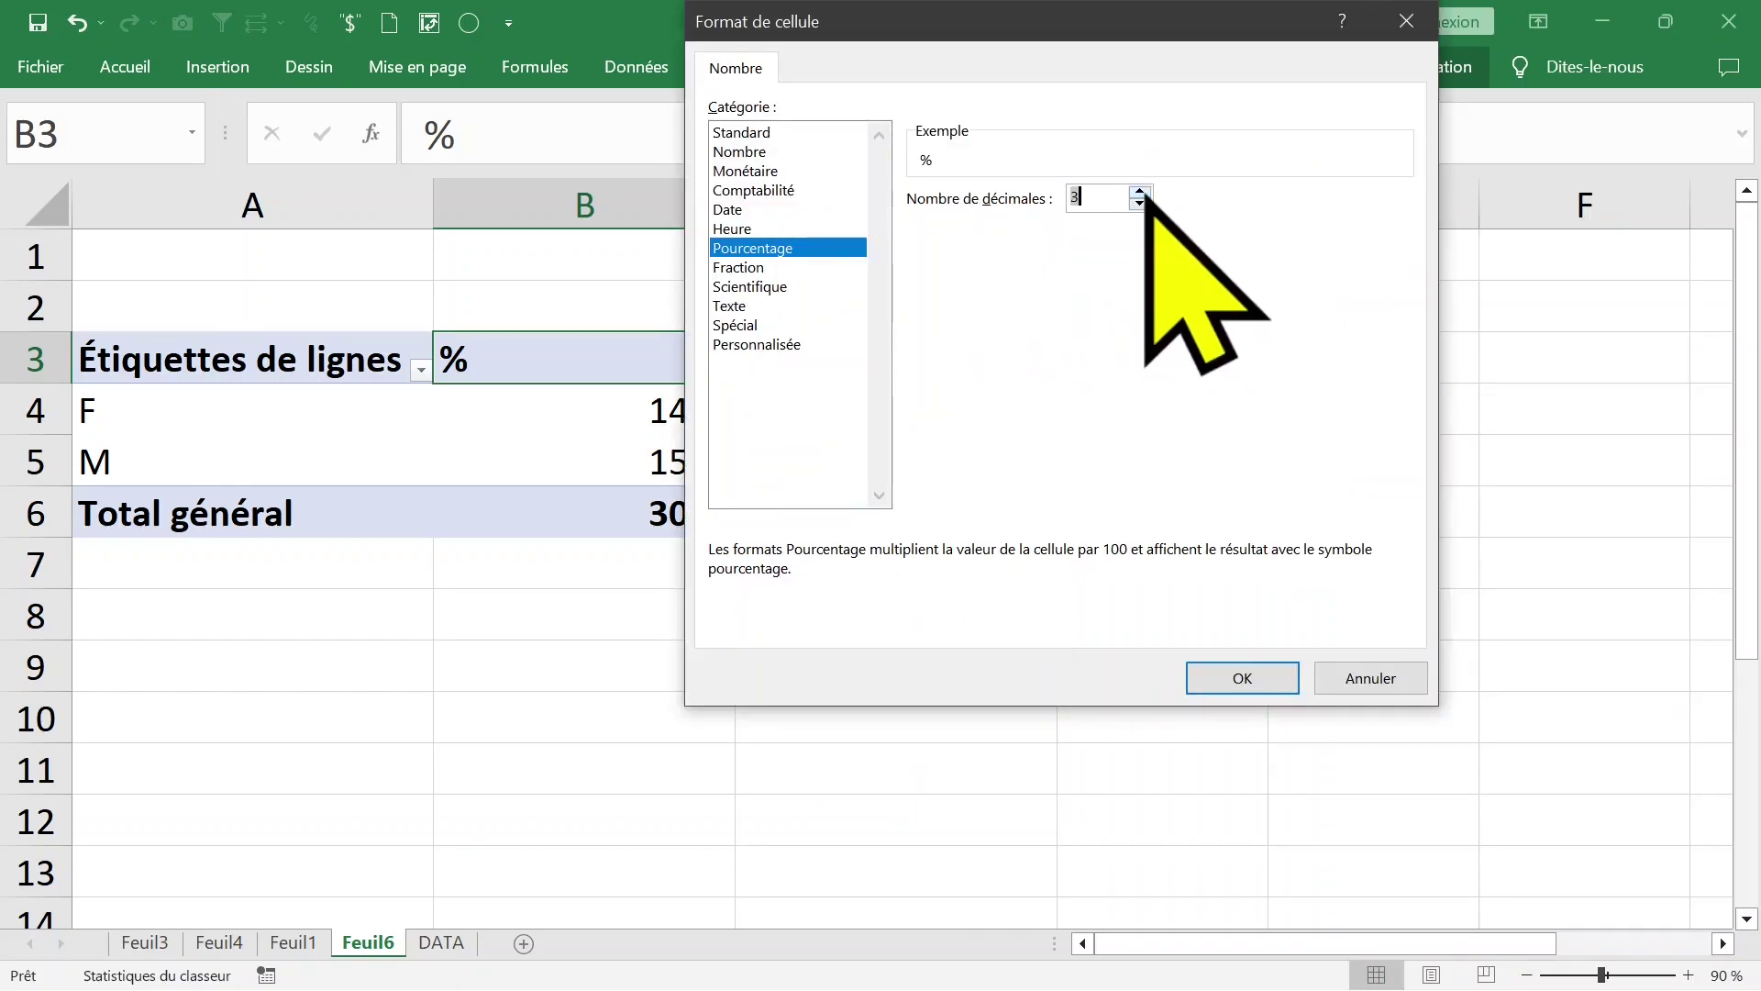
click(1101, 197)
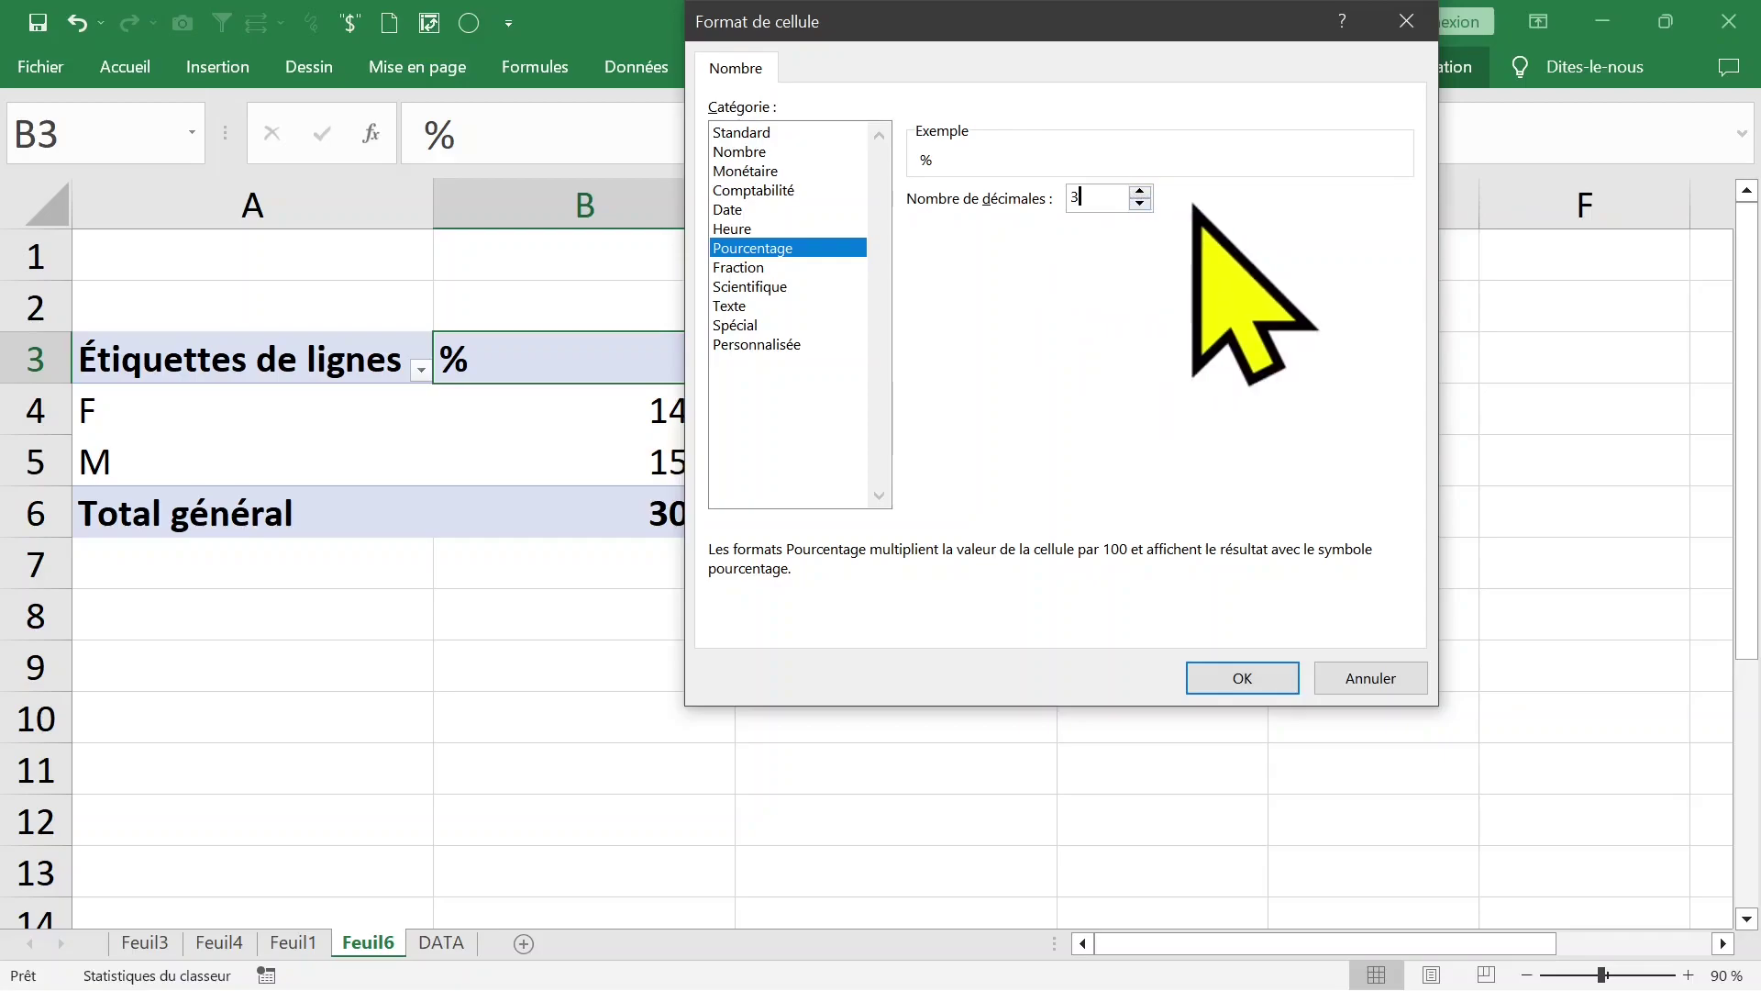
click(1252, 677)
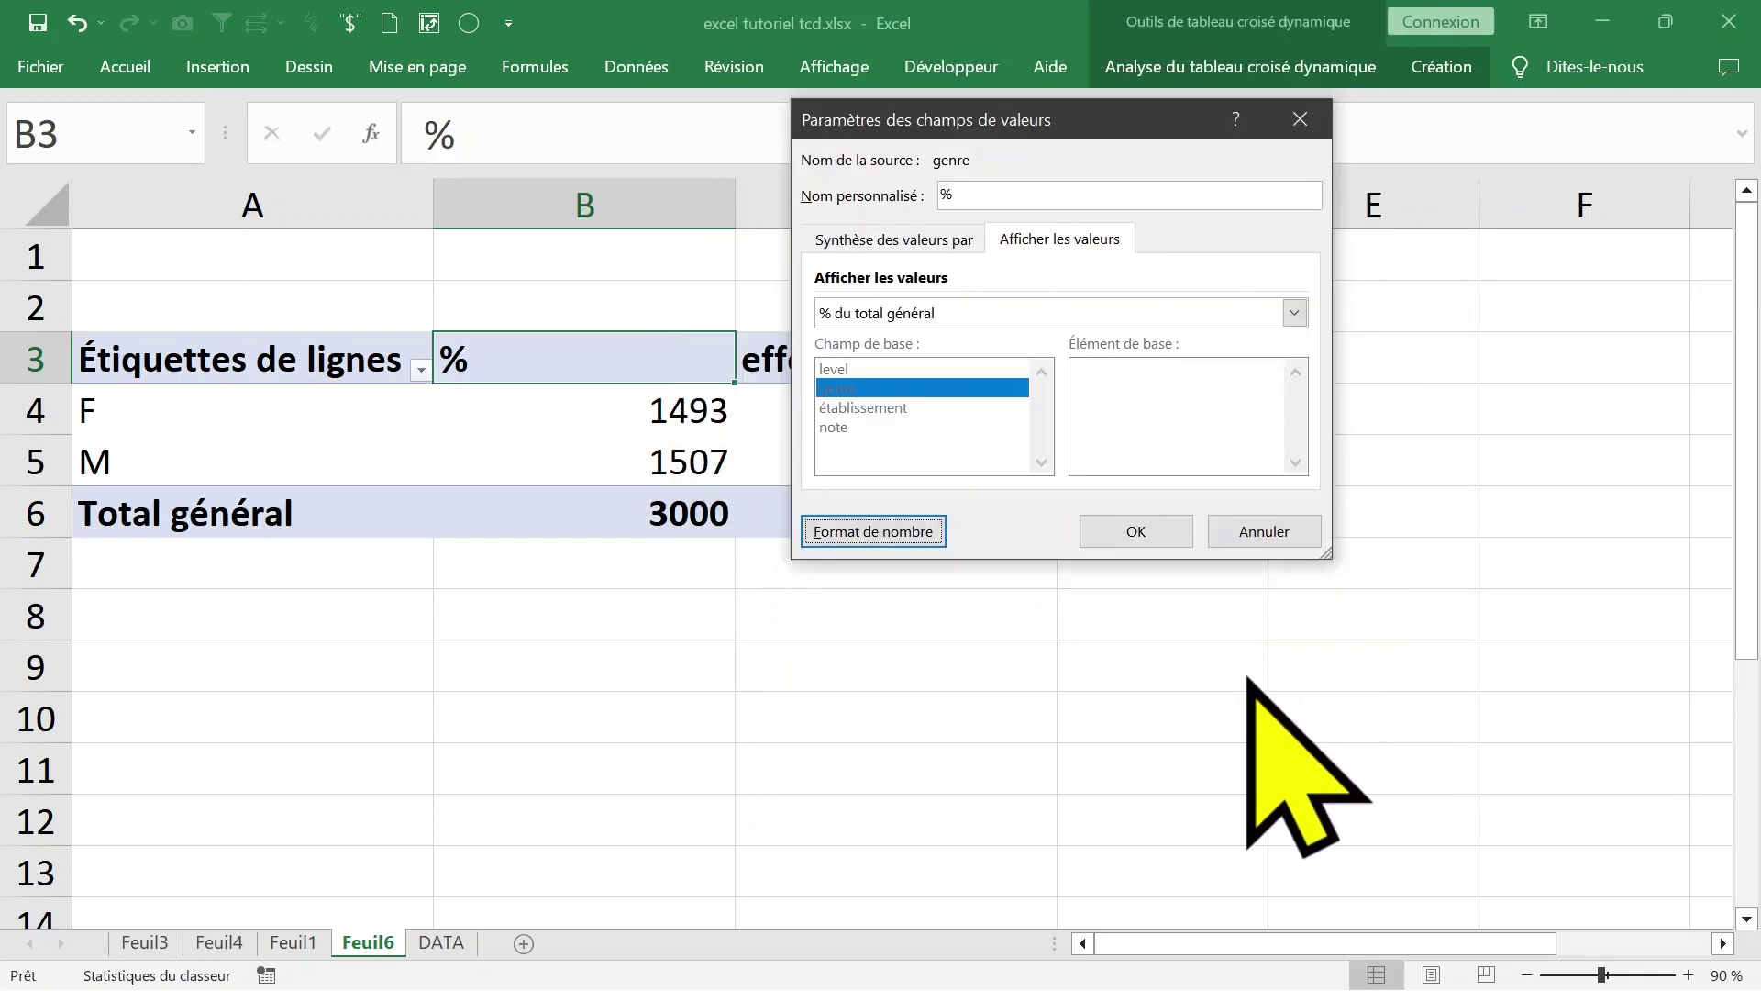
click(1142, 532)
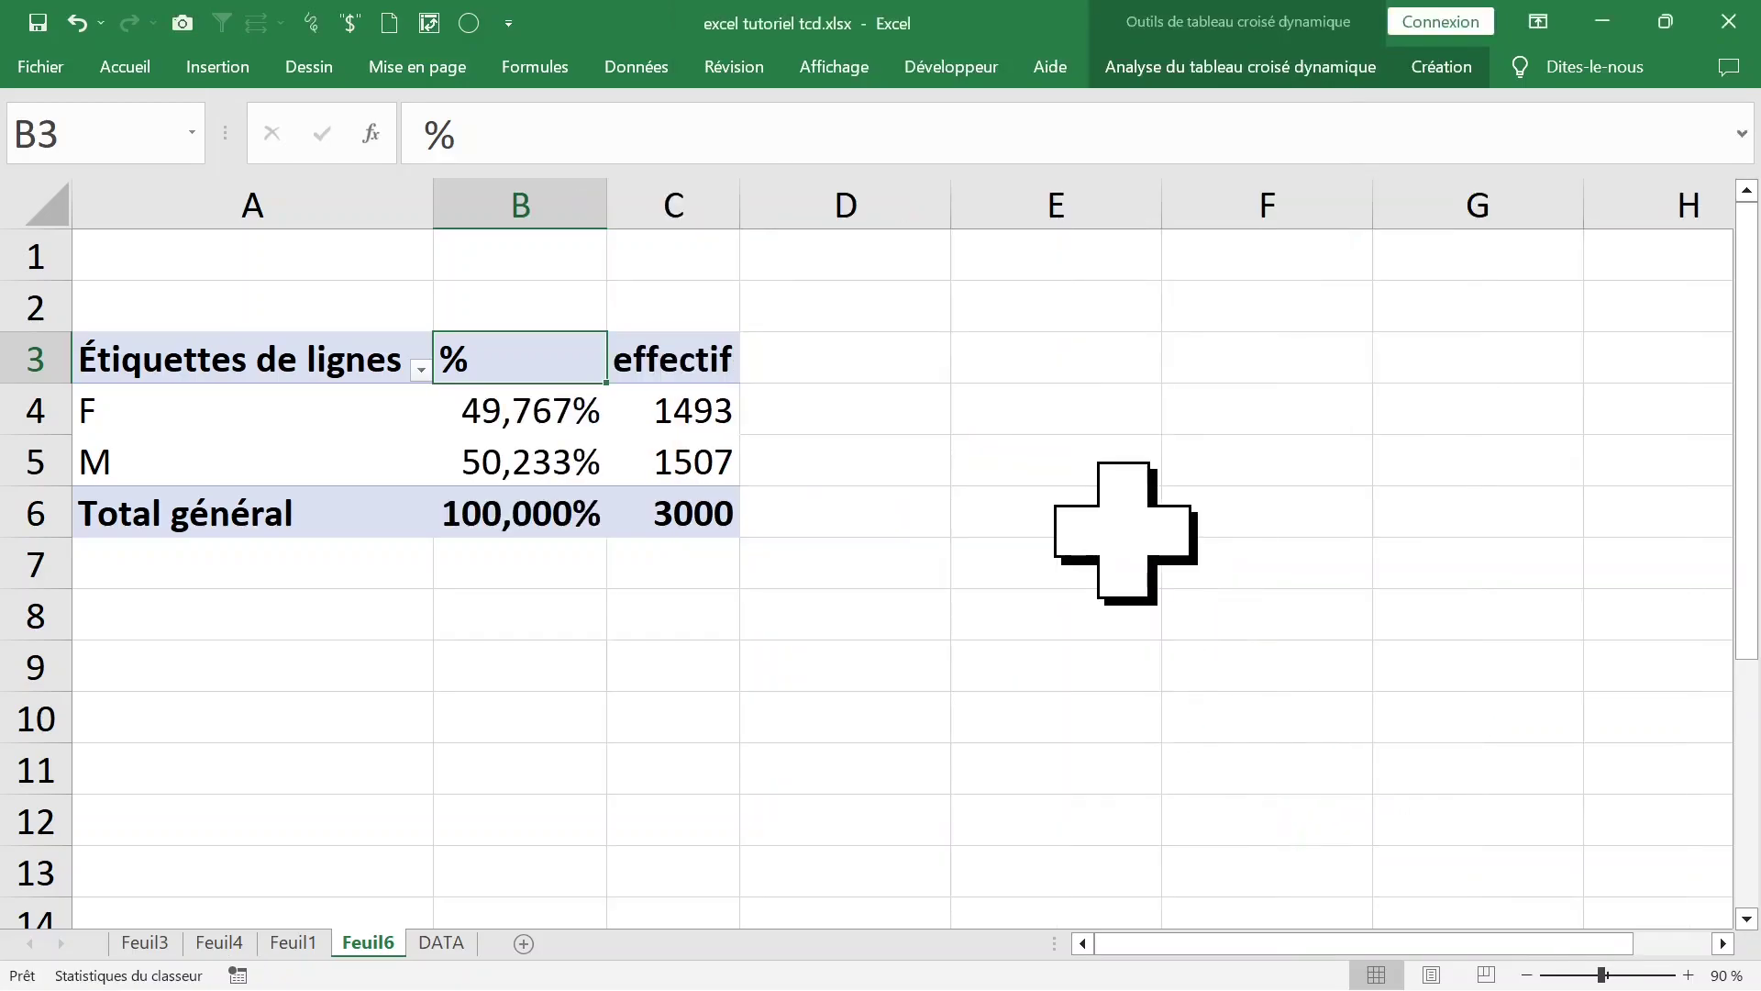
Step: Format the % cells as Percentage with 2 decimal places
click(559, 412)
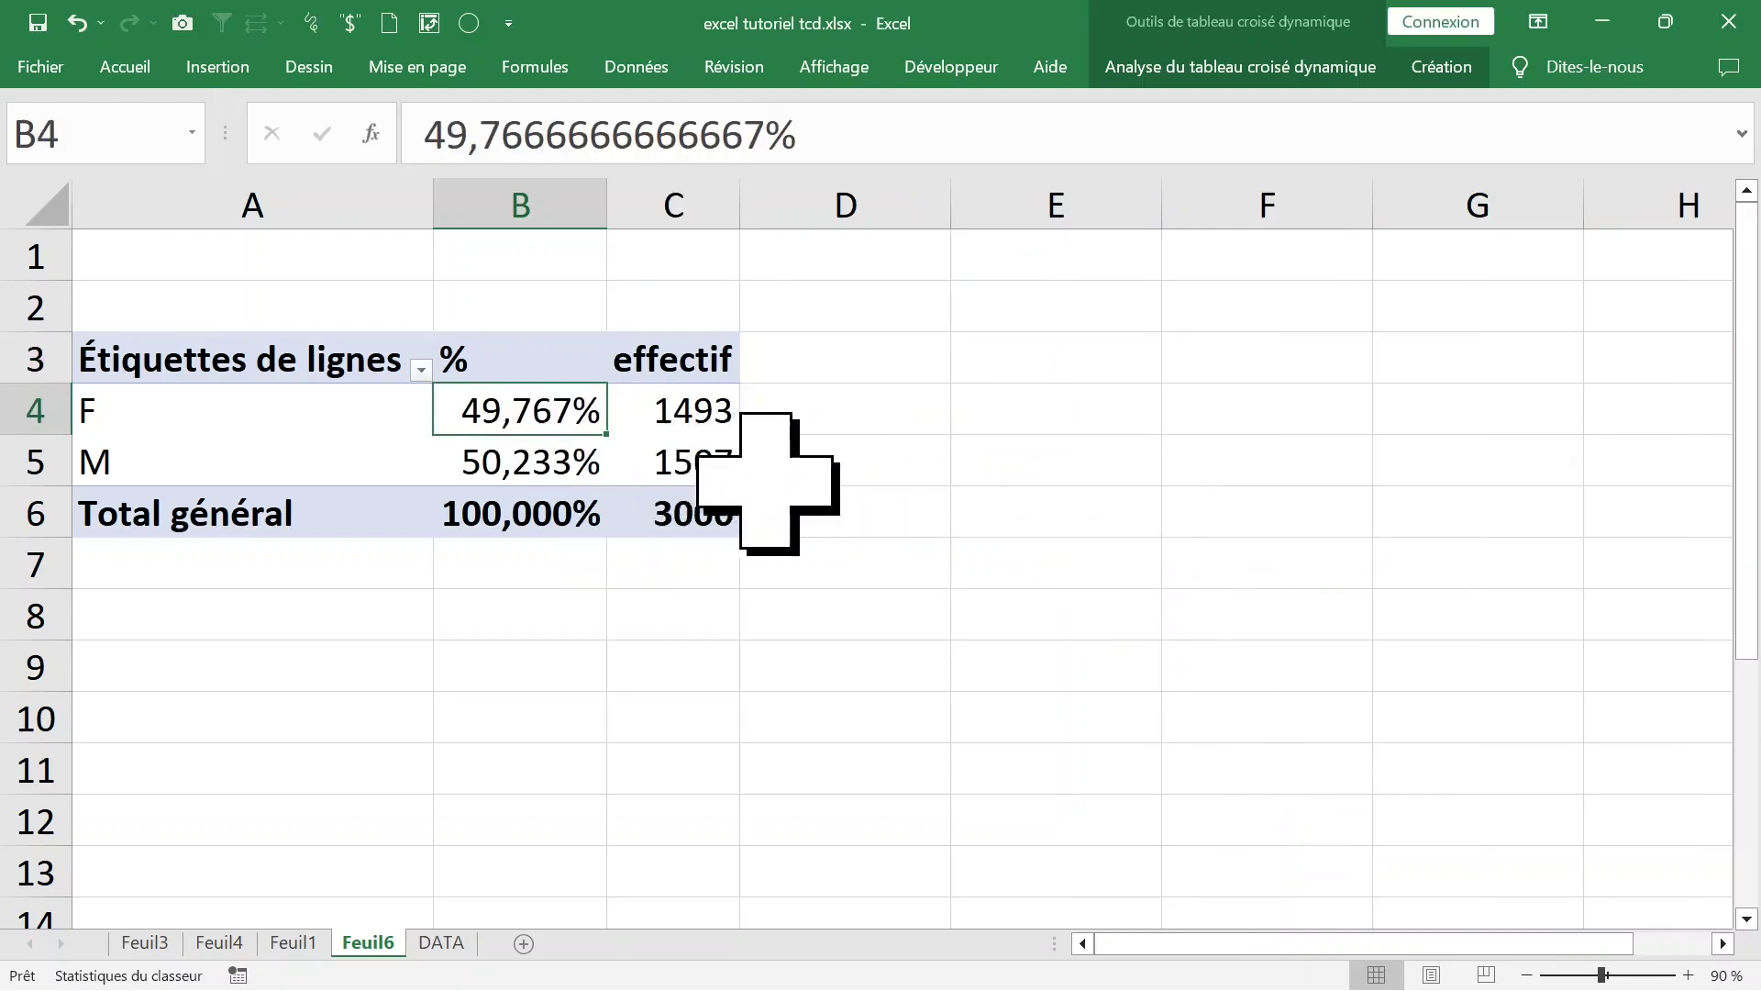
right_click(492, 420)
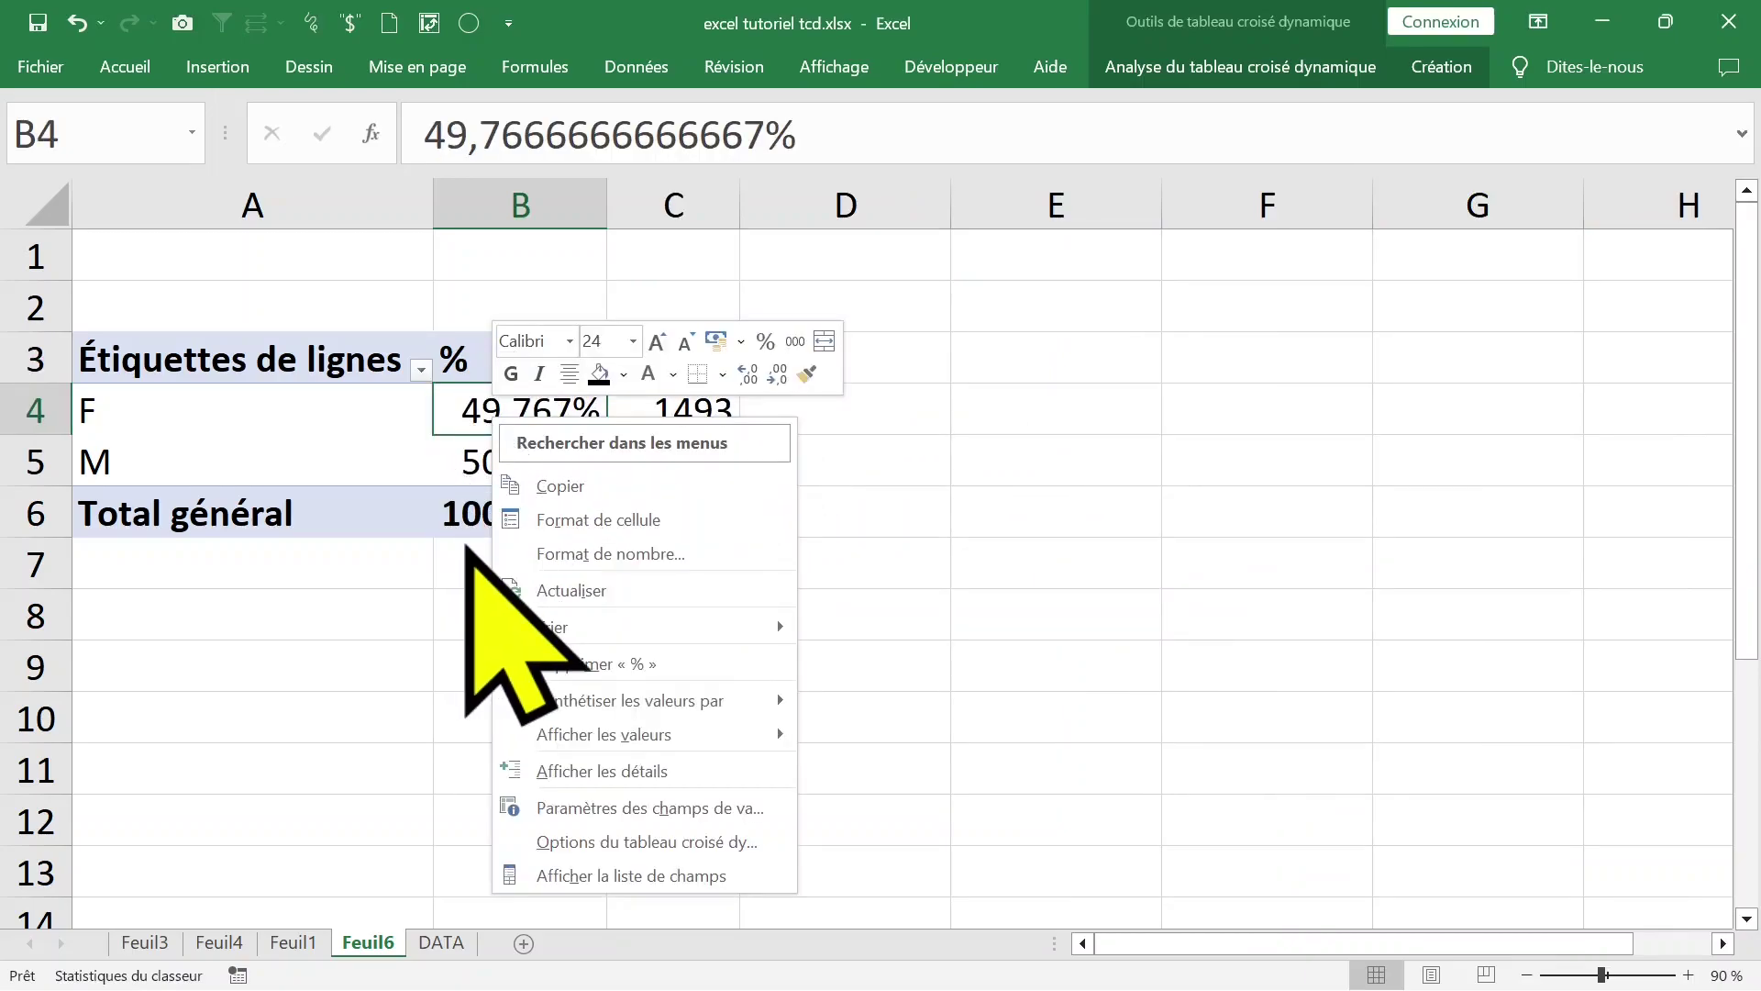
click(605, 553)
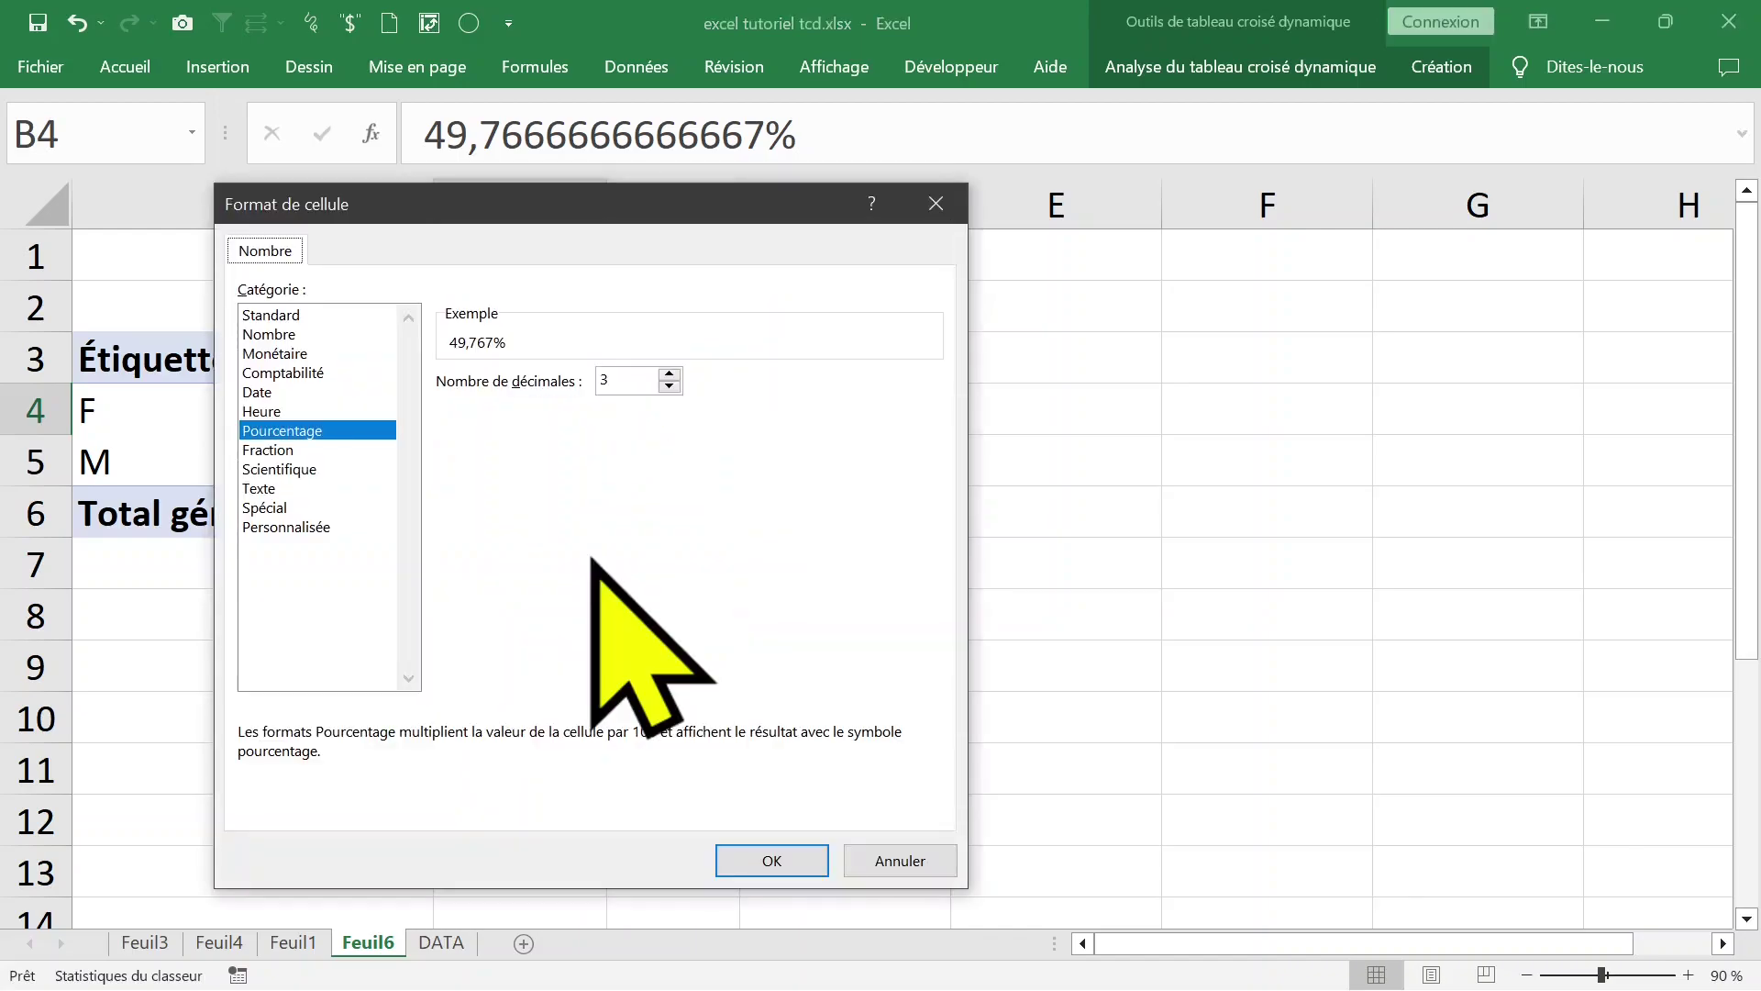
double_click(605, 380)
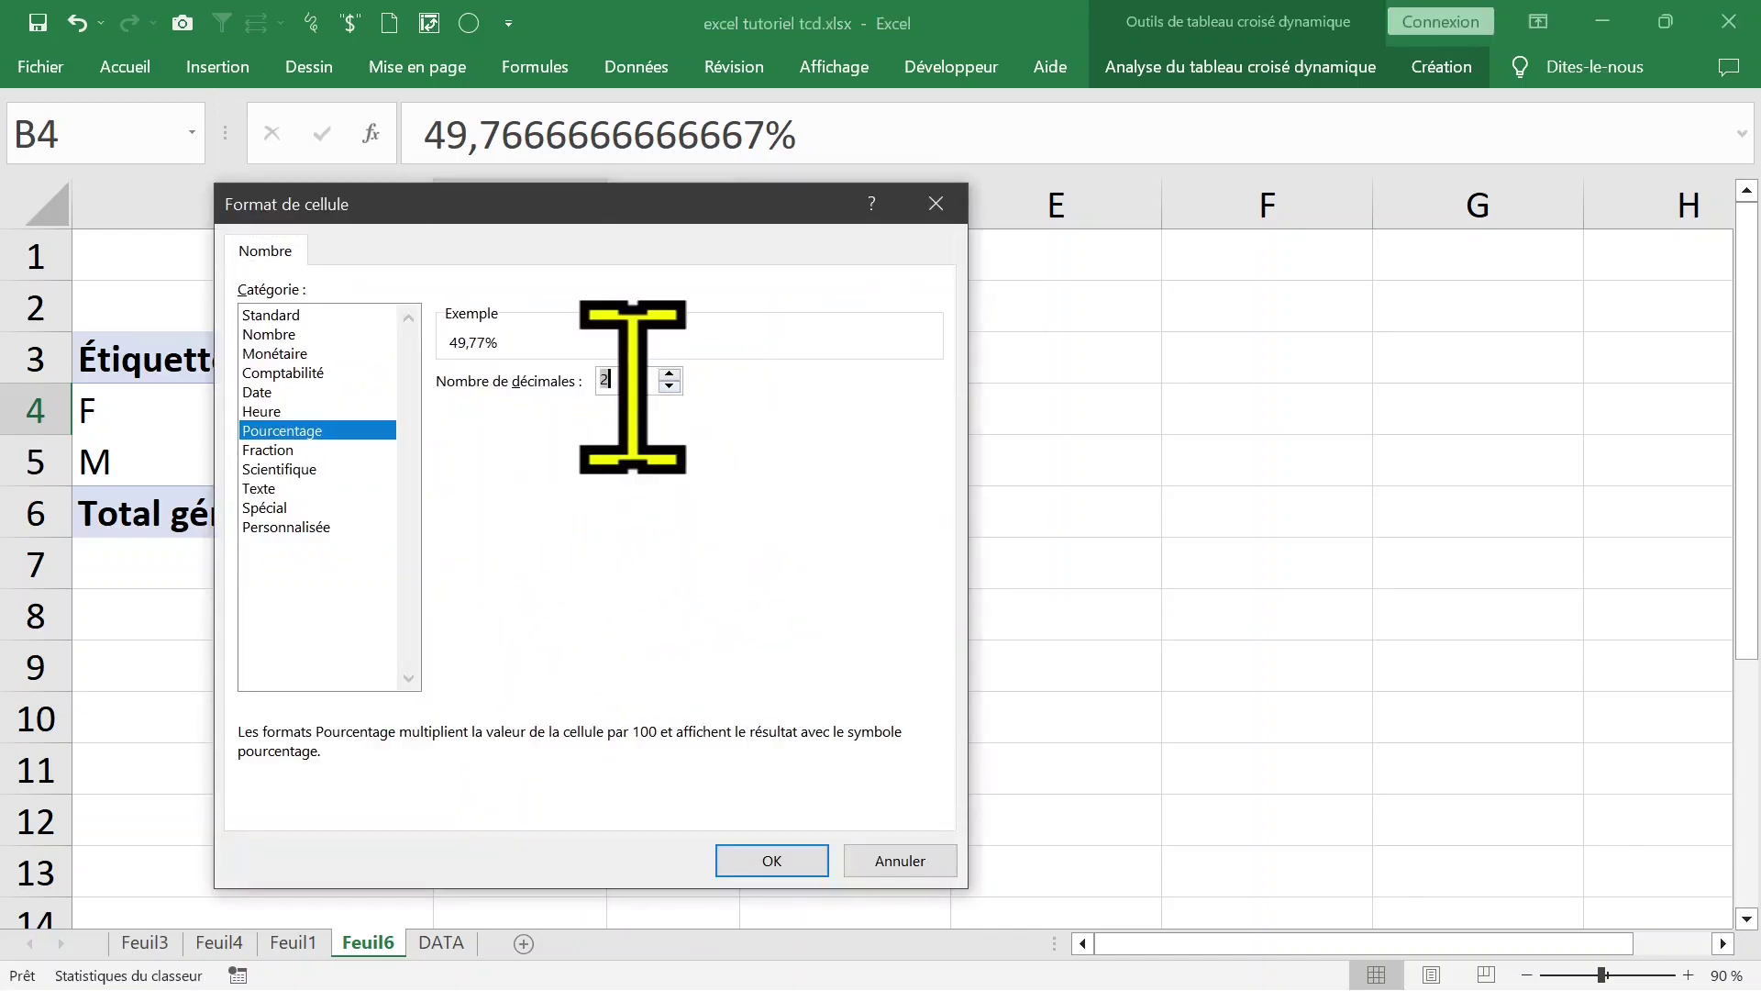
text(2)
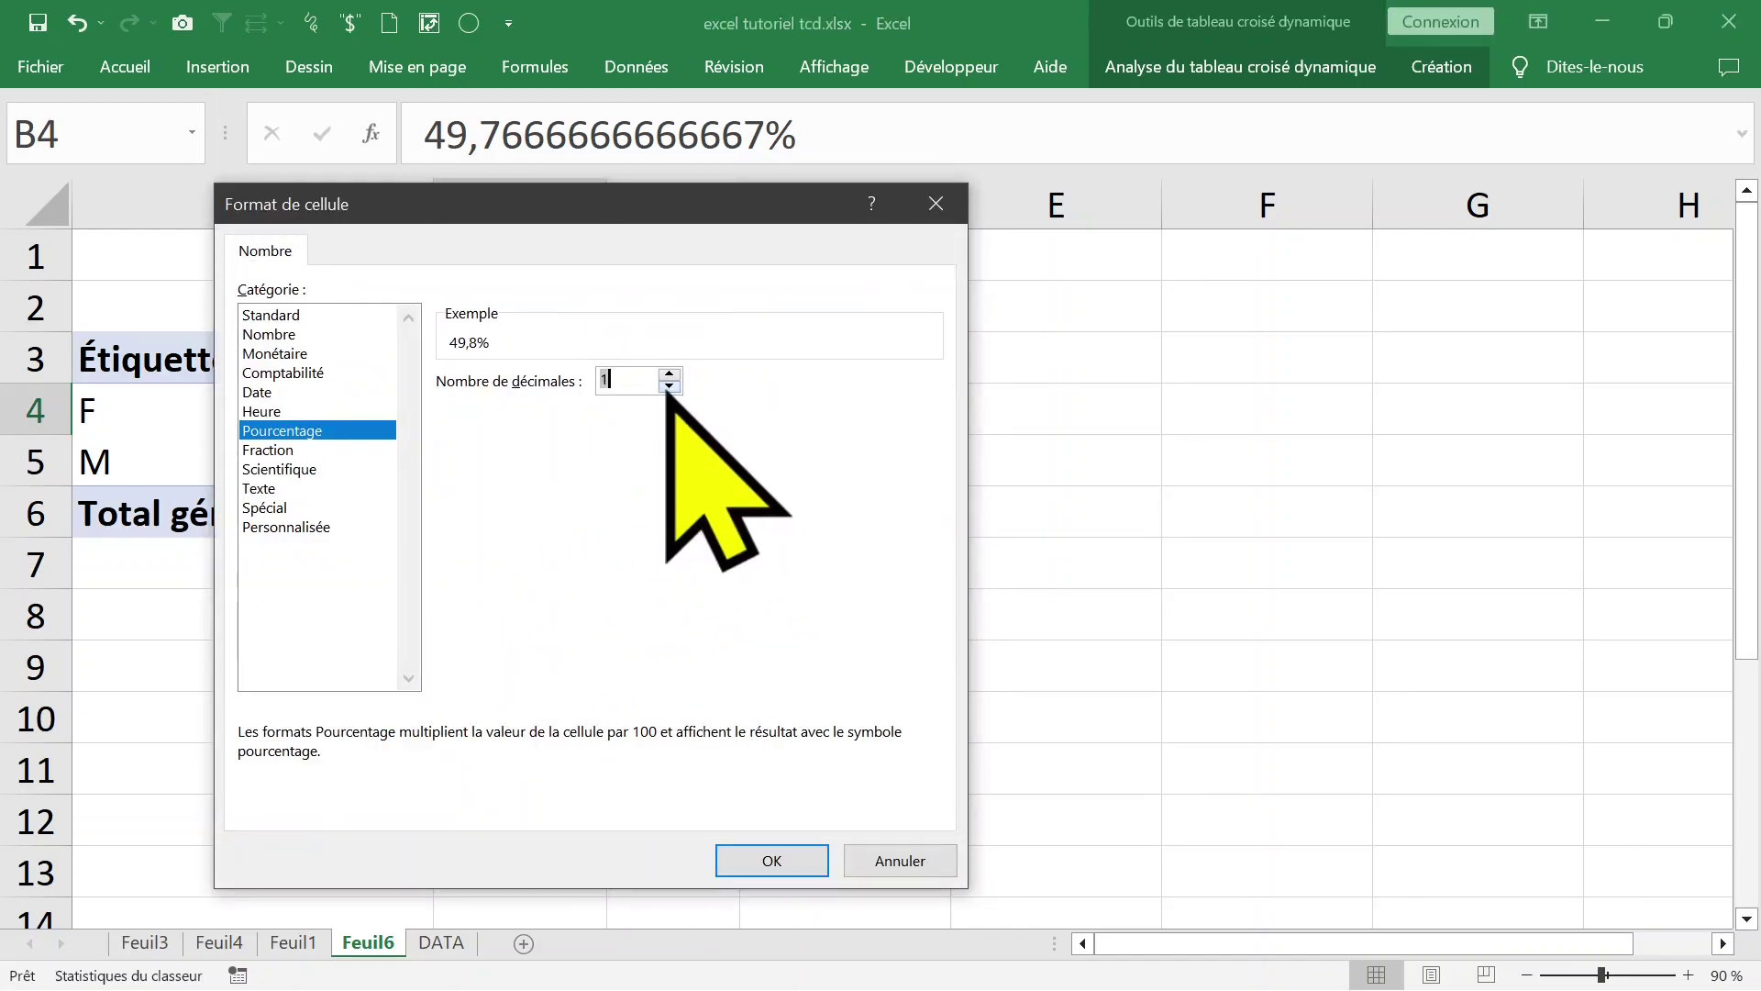
click(649, 384)
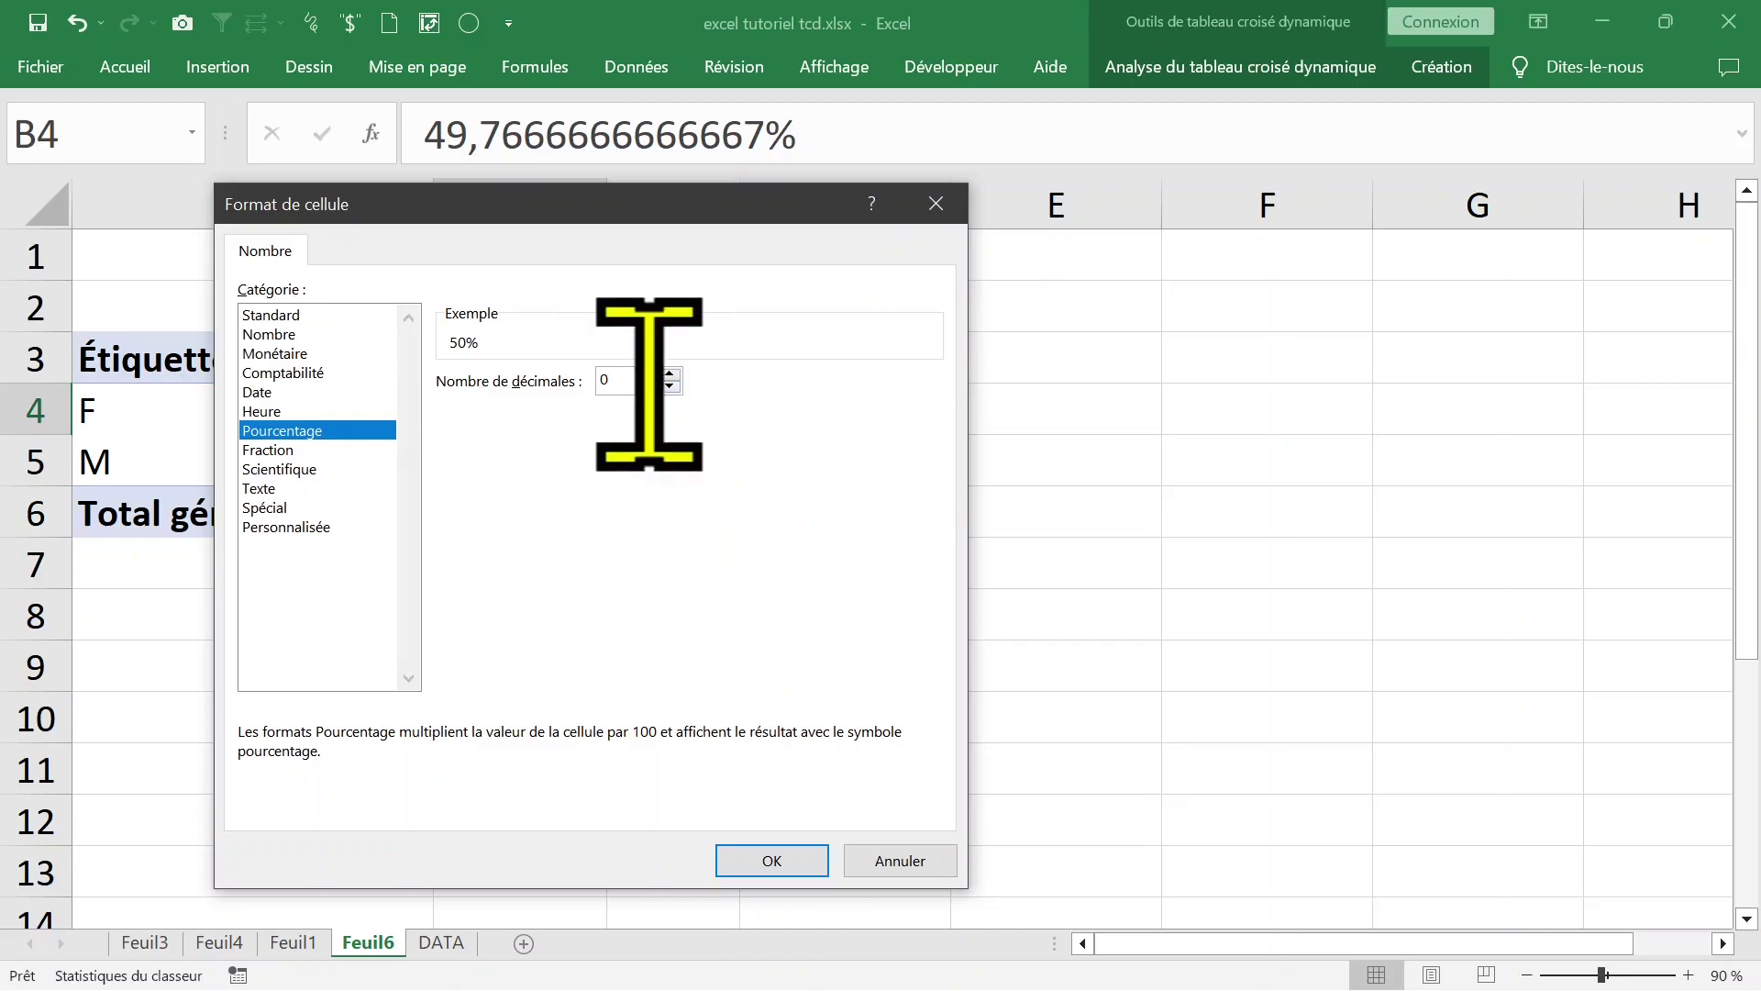
click(788, 859)
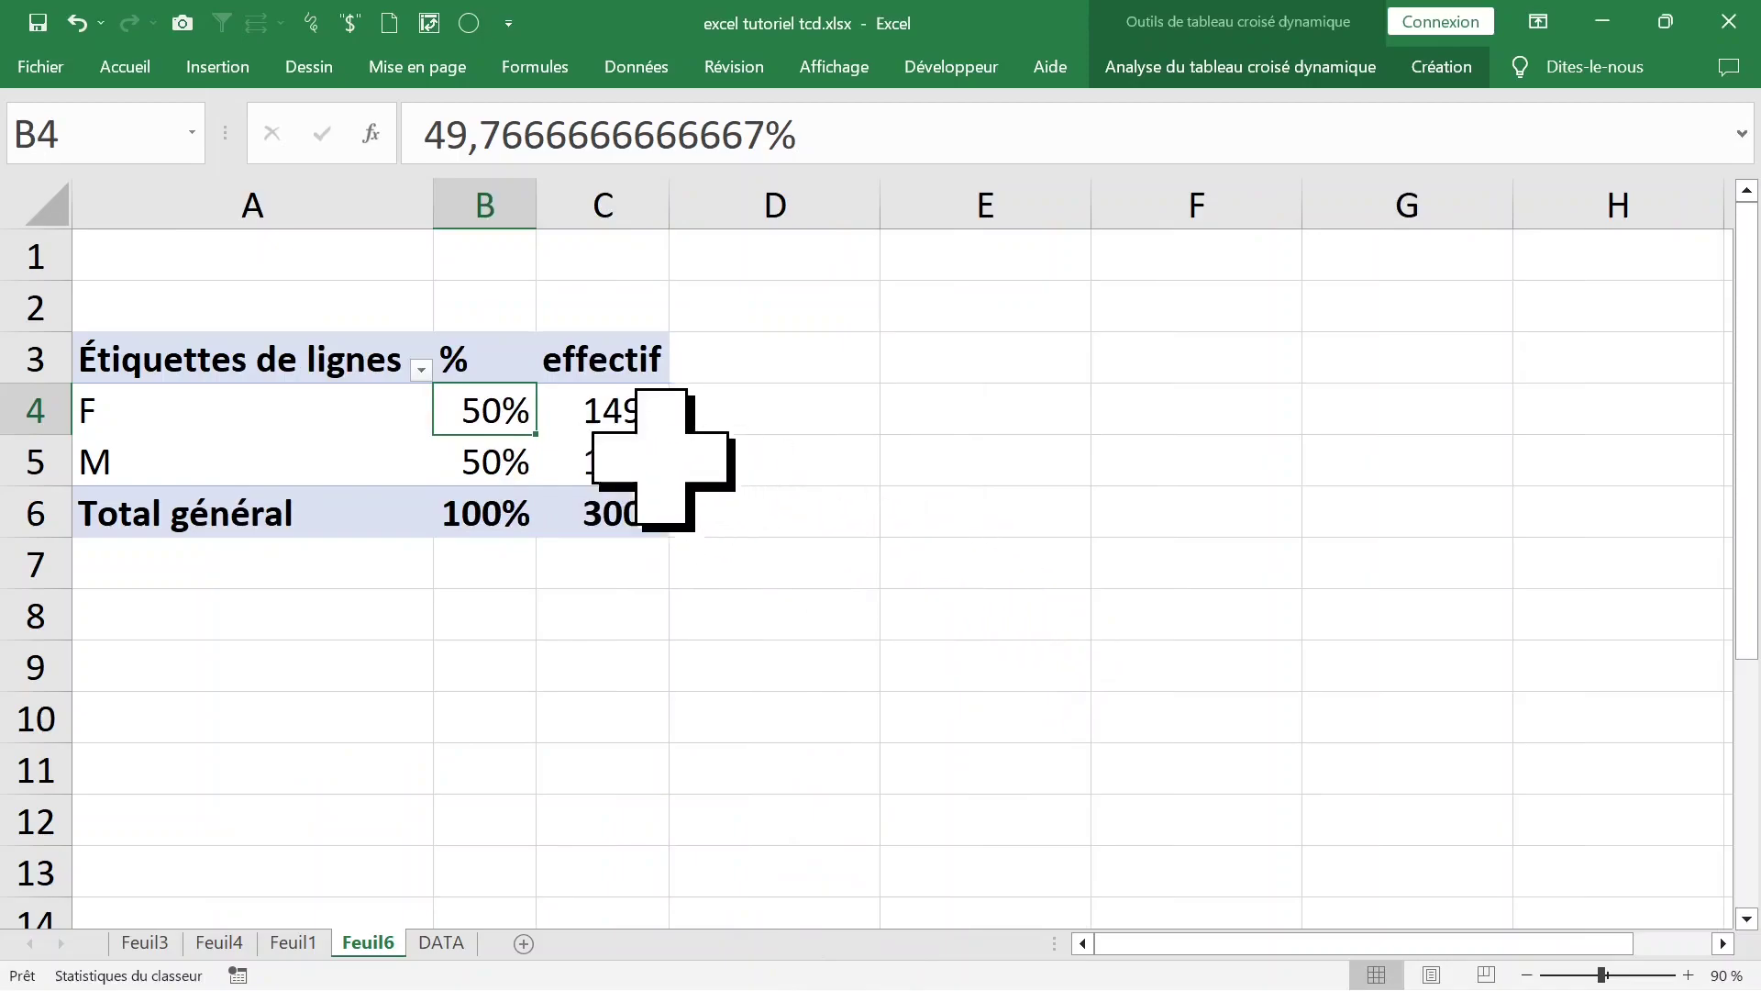
Step: Reapply the 2-decimal percentage format so % reads 49,77%, 50,23% and 100,00%
click(617, 413)
click(620, 463)
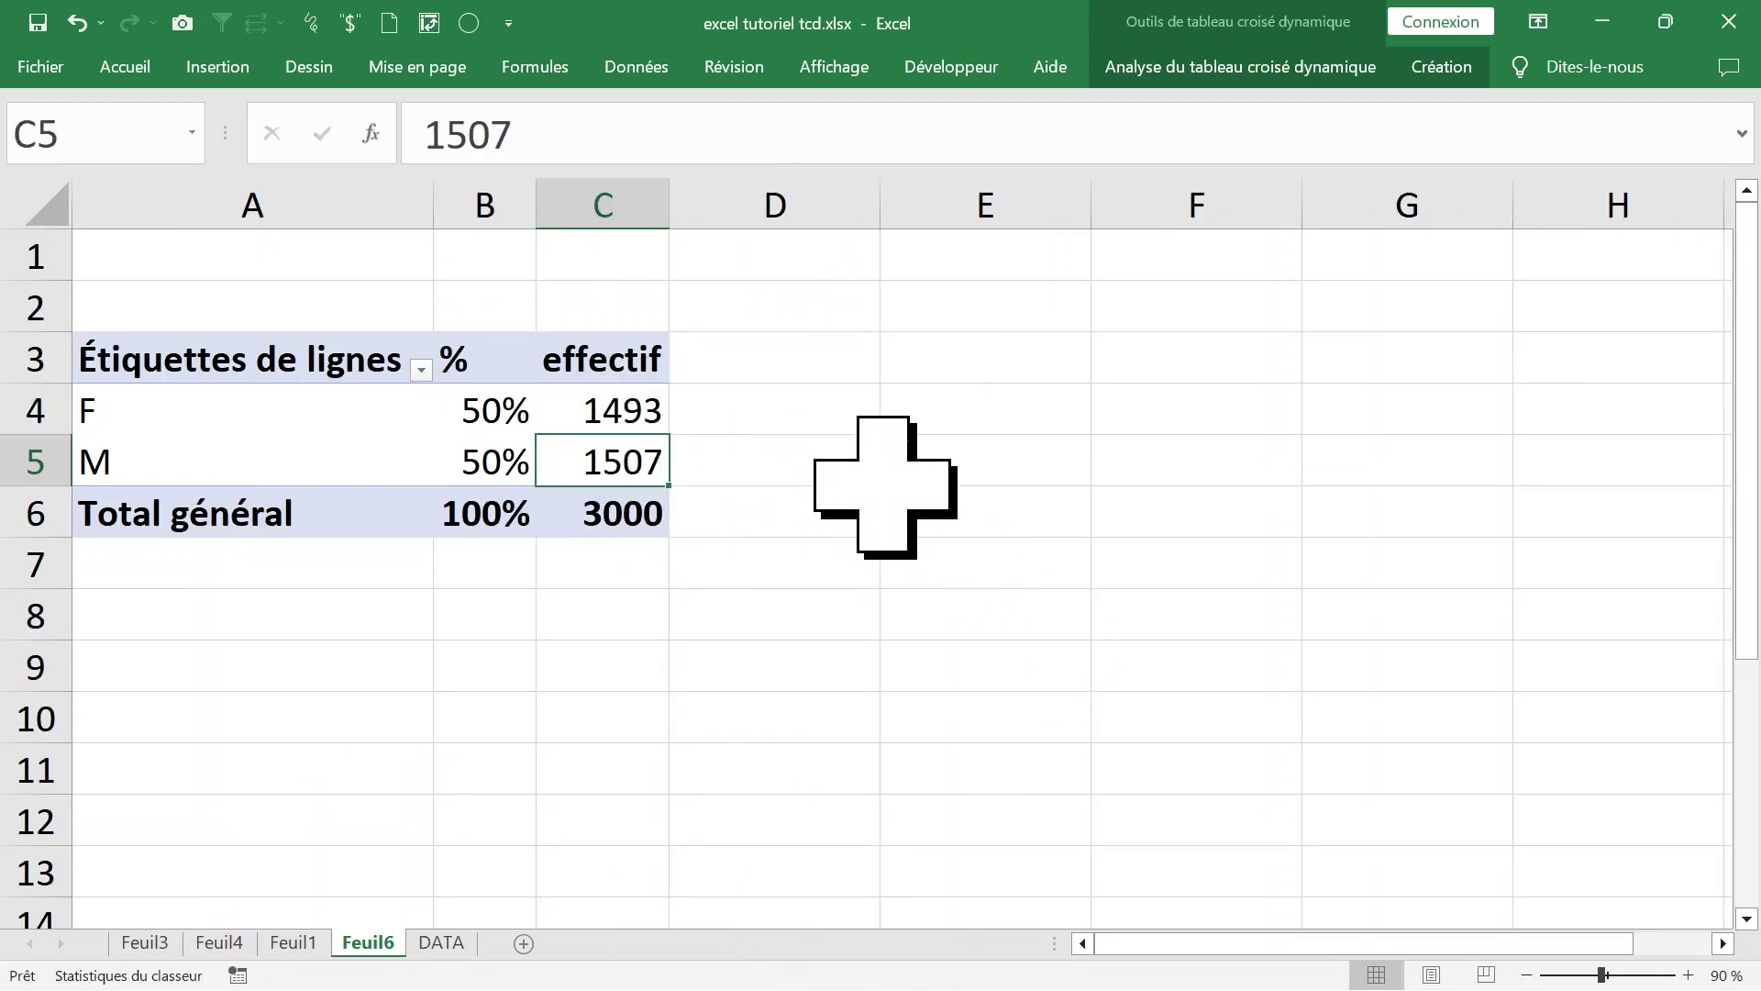
click(472, 409)
right_click(466, 414)
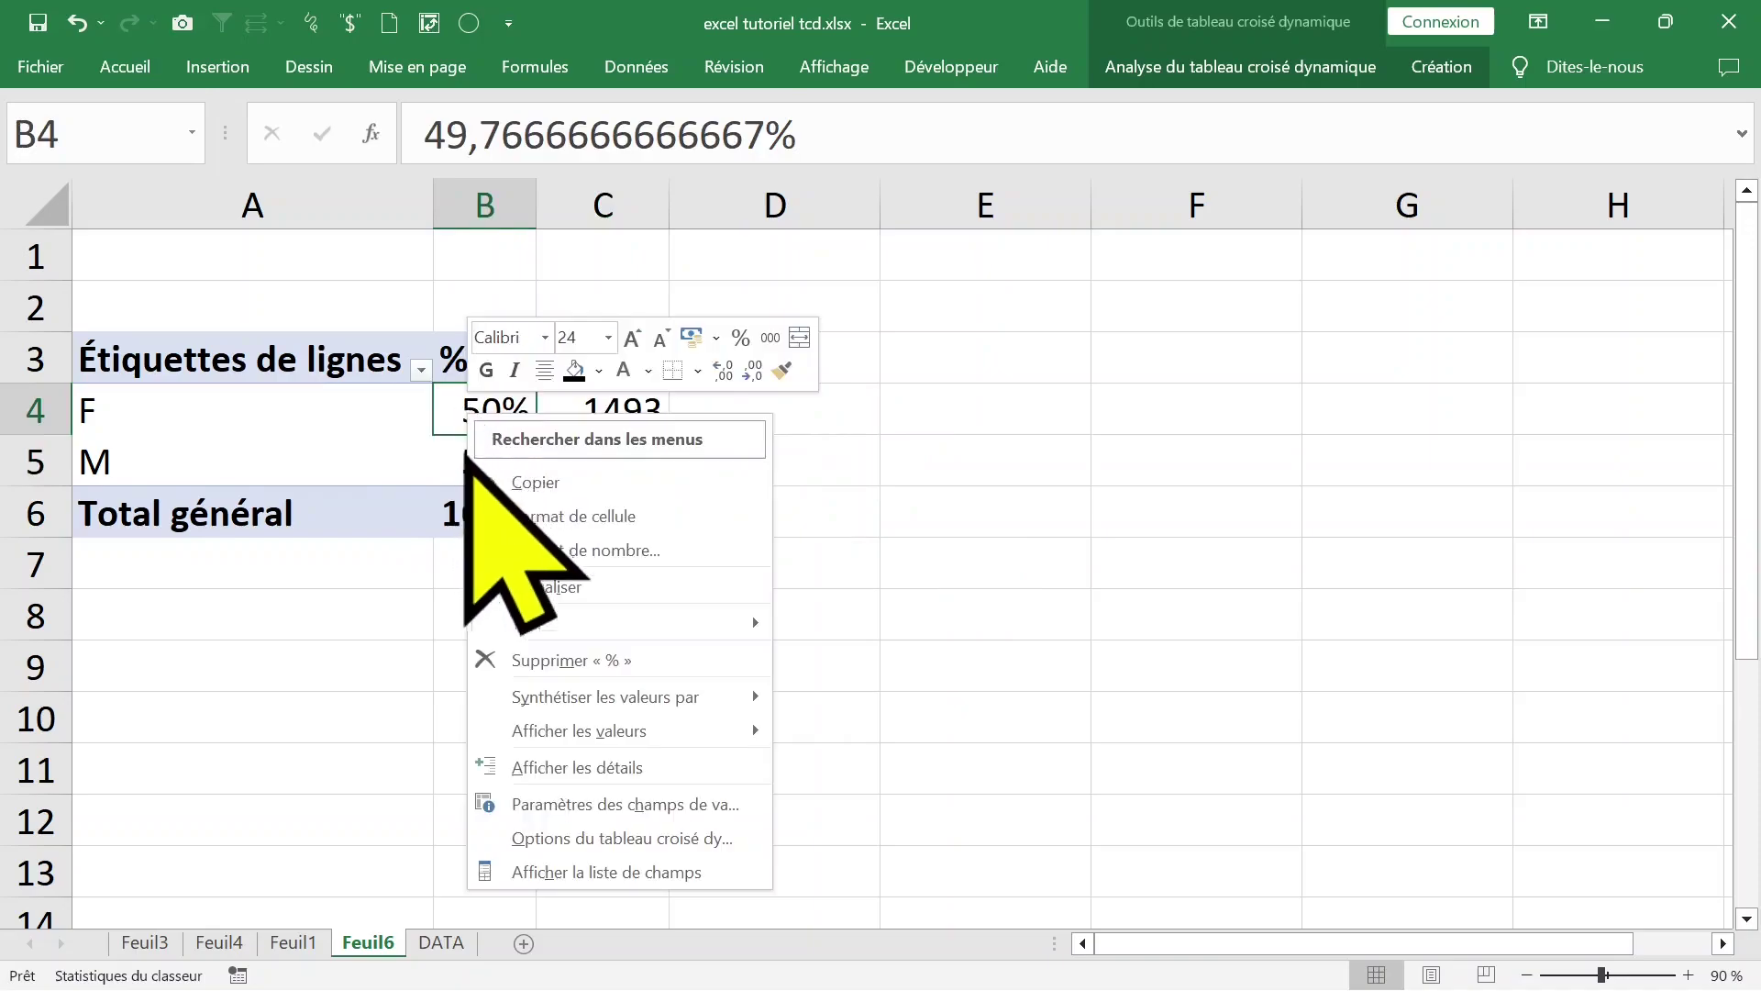
click(616, 554)
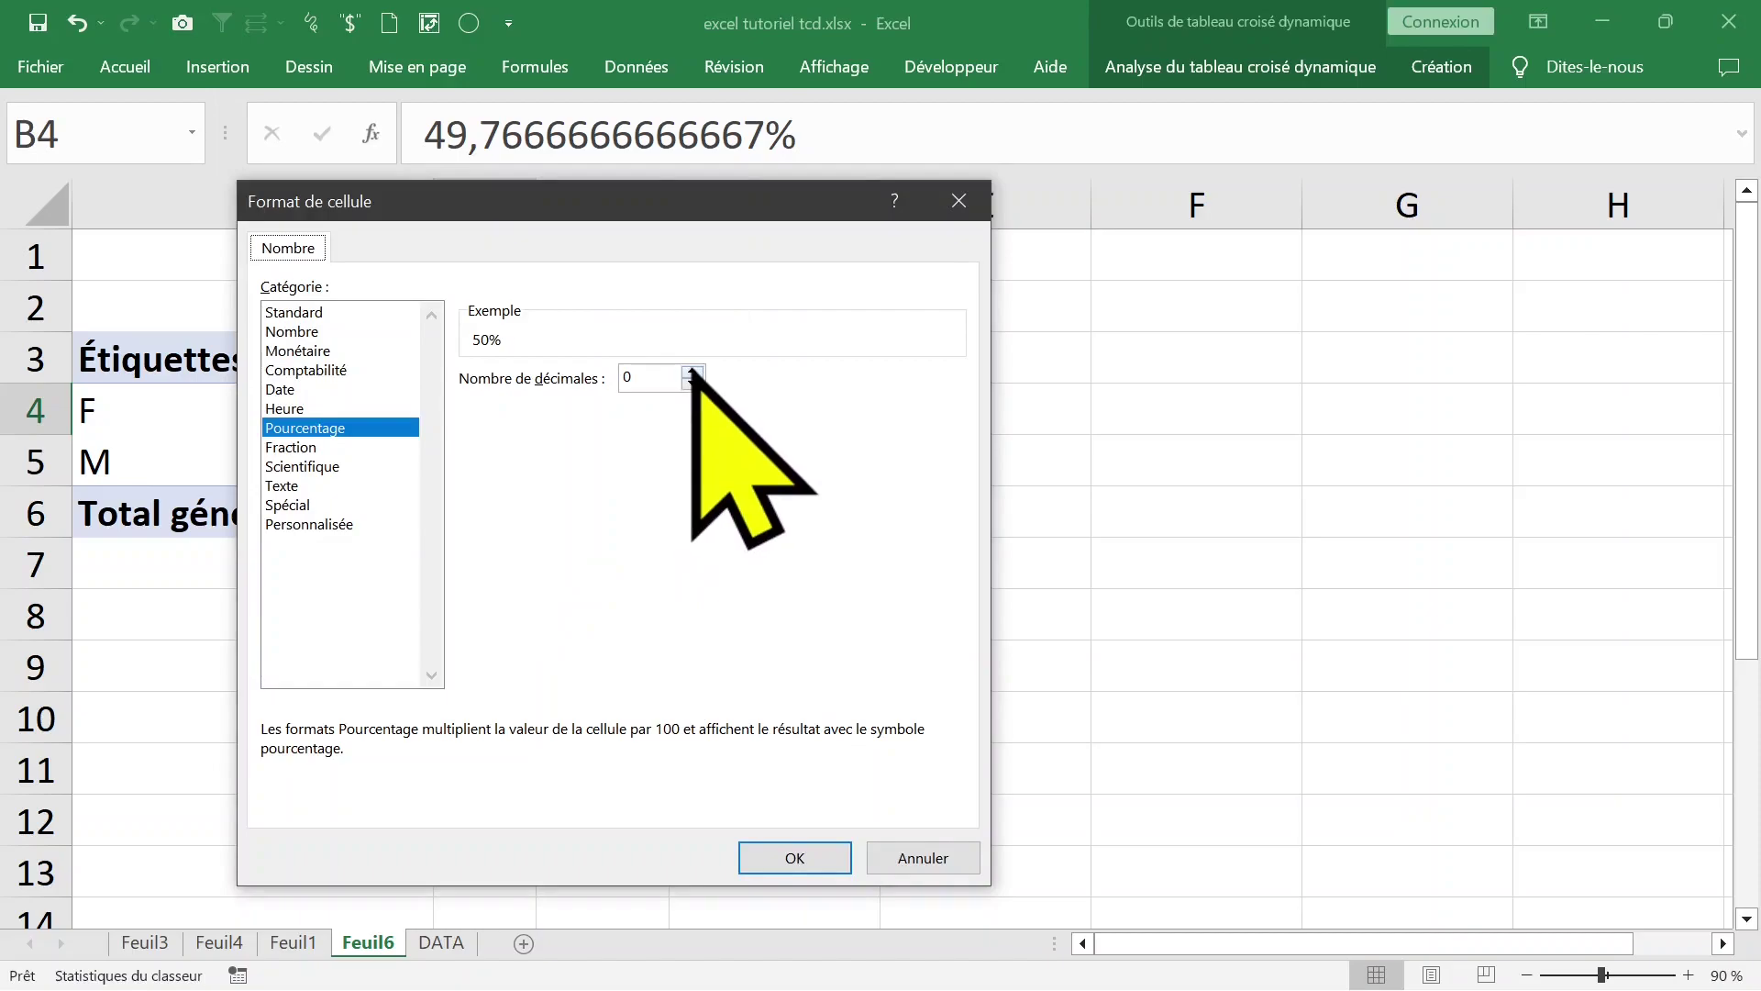
click(796, 861)
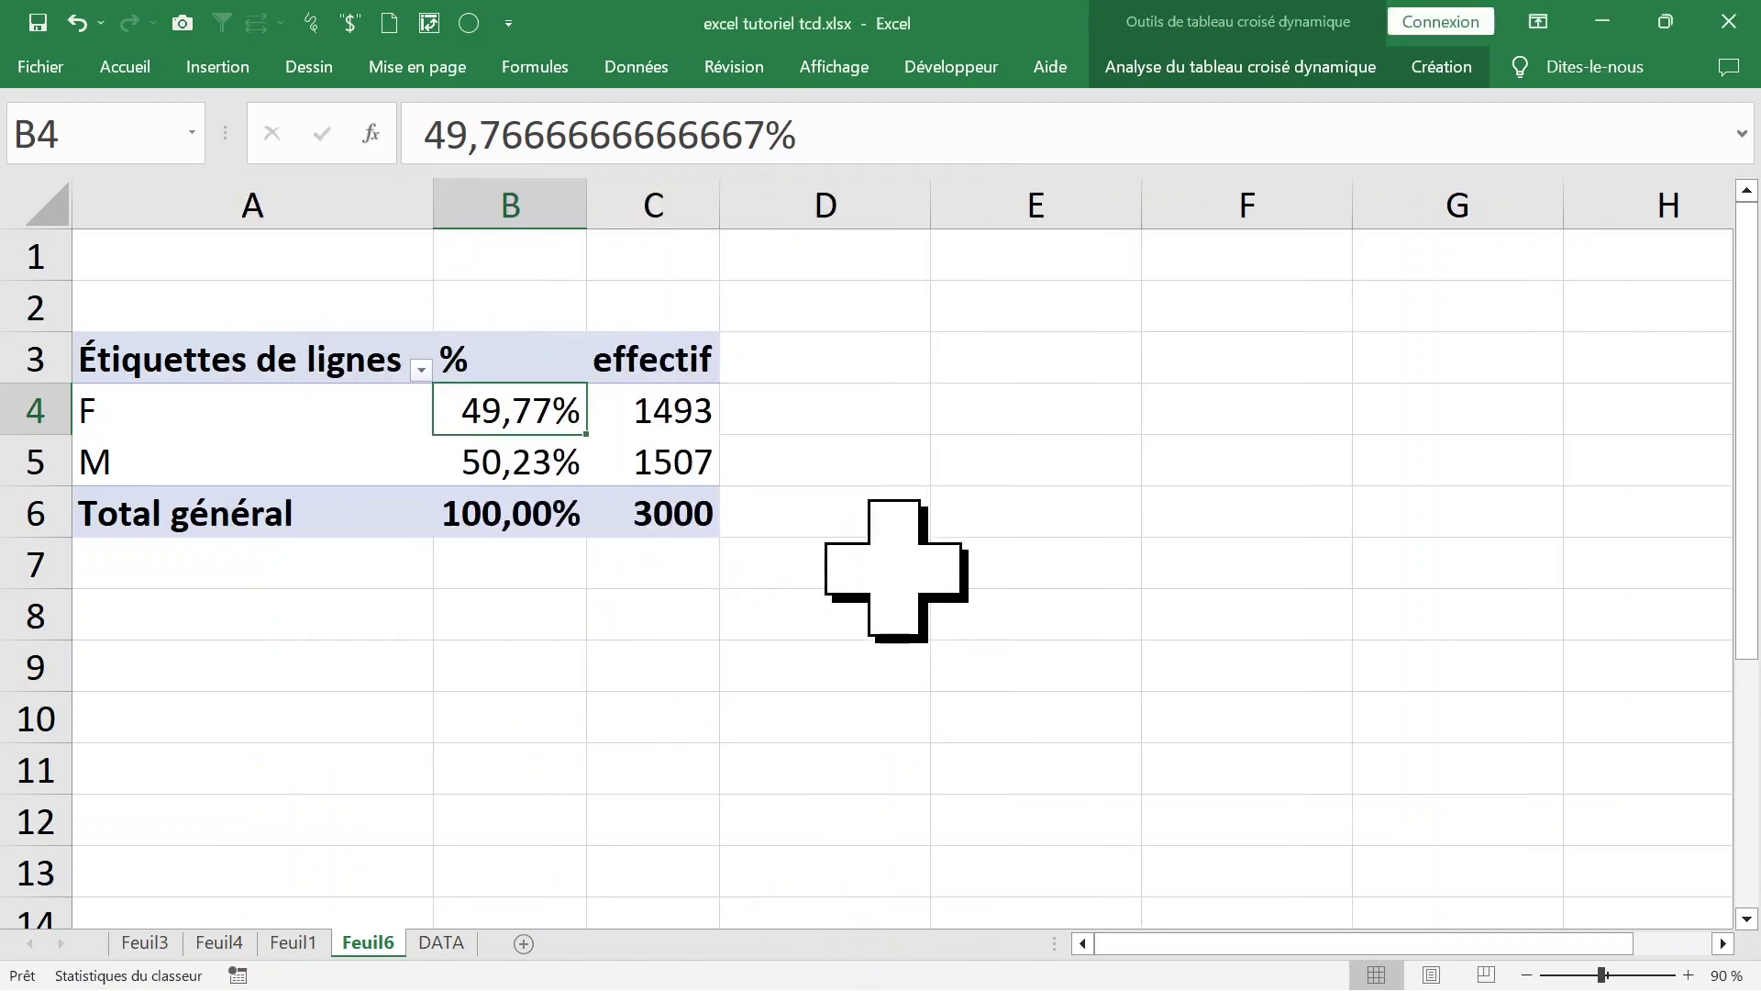
click(921, 564)
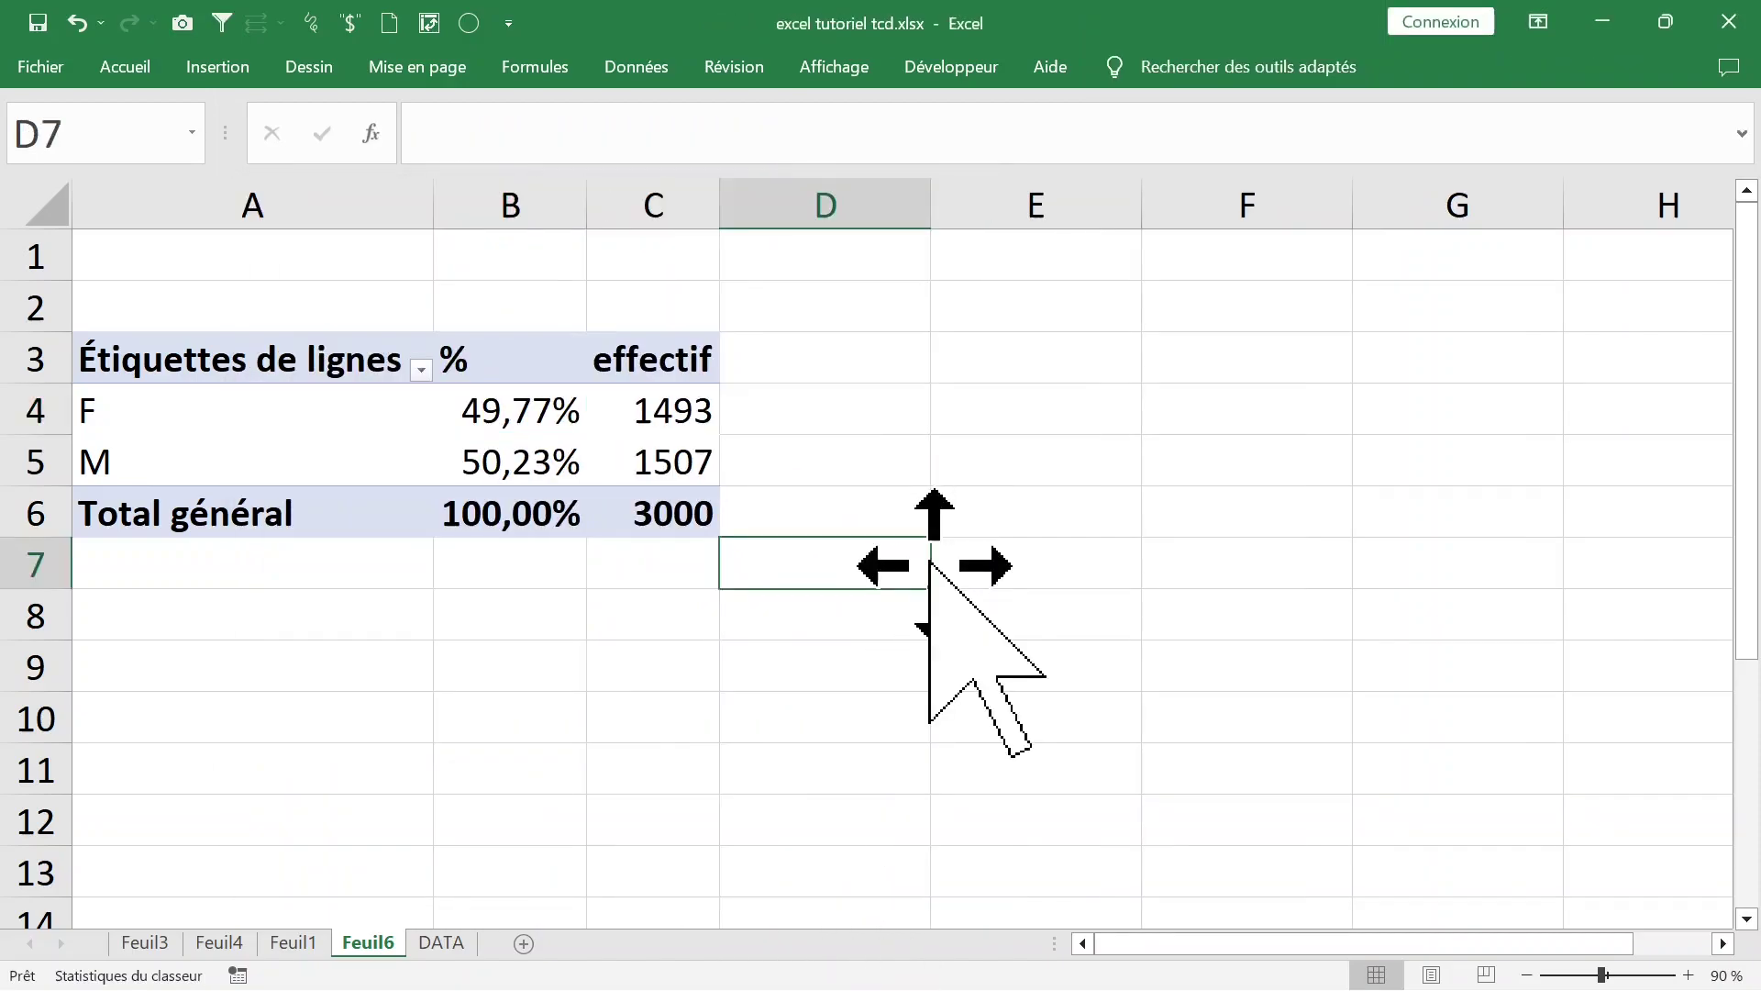
Step: Select parts of the existing pivot: the % column, the effectif column and the row labels header
click(504, 459)
click(505, 211)
click(676, 204)
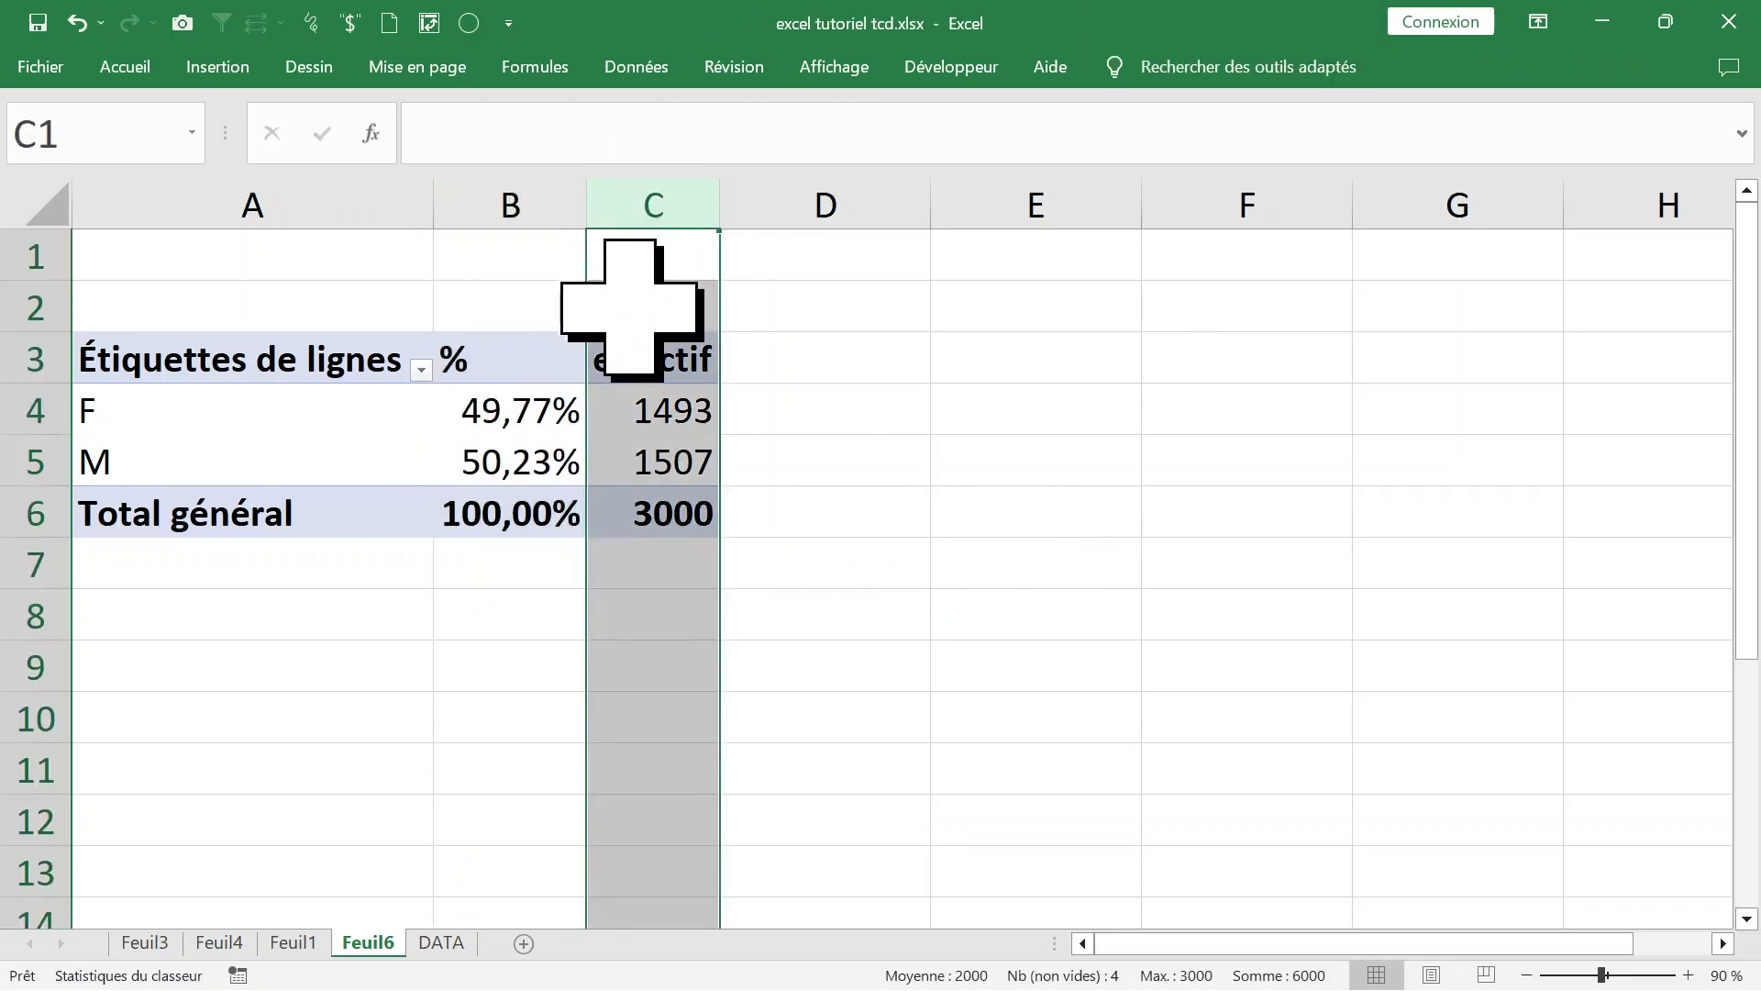
click(309, 372)
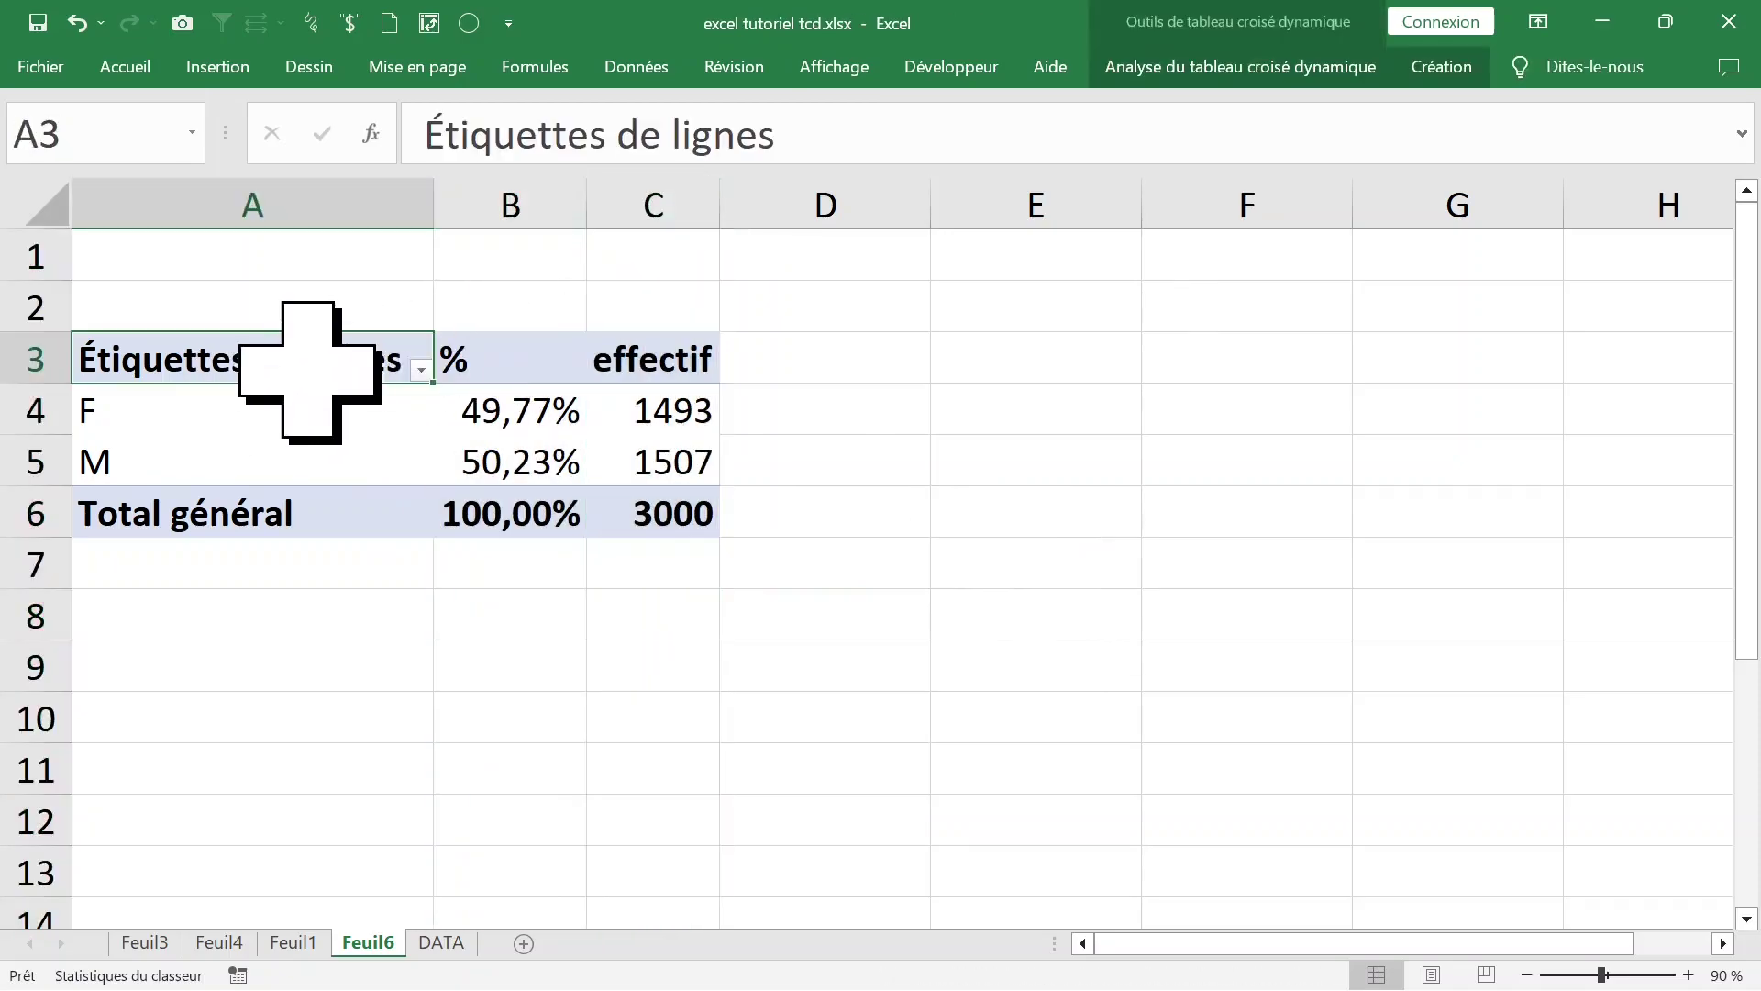
Step: Put level across the pivot's columns and count genre in its values
click(1188, 69)
click(1311, 147)
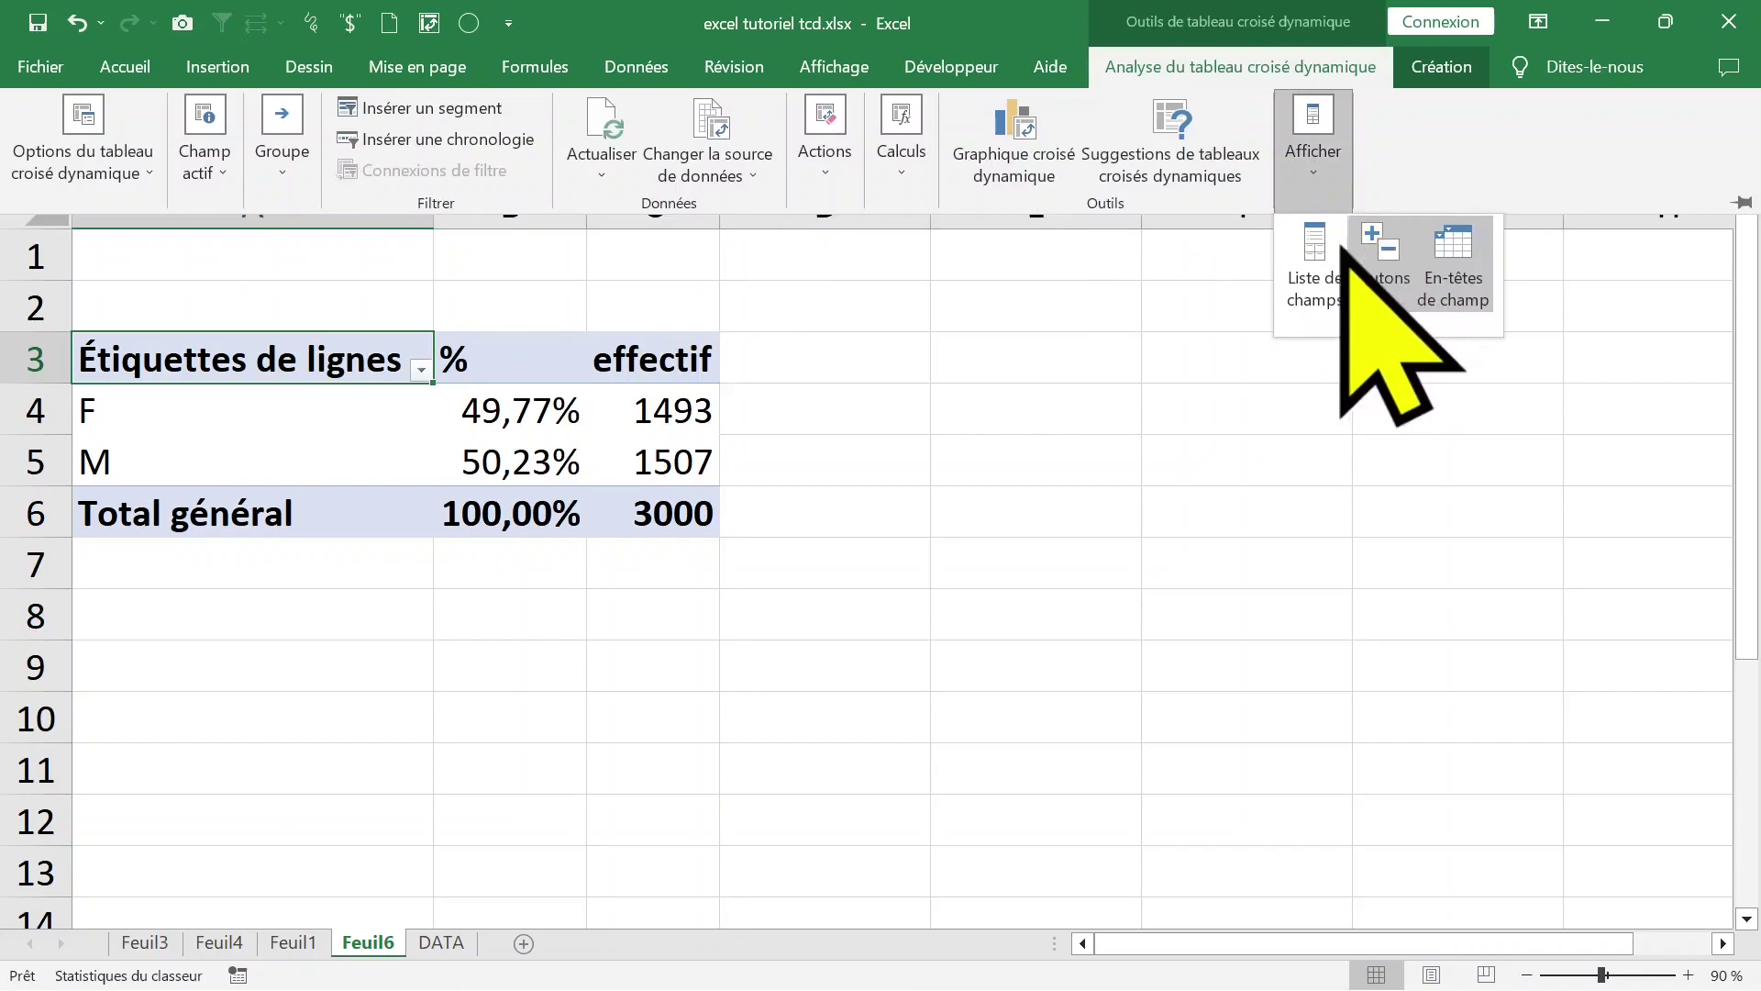
click(1344, 275)
mouse_move(1183, 301)
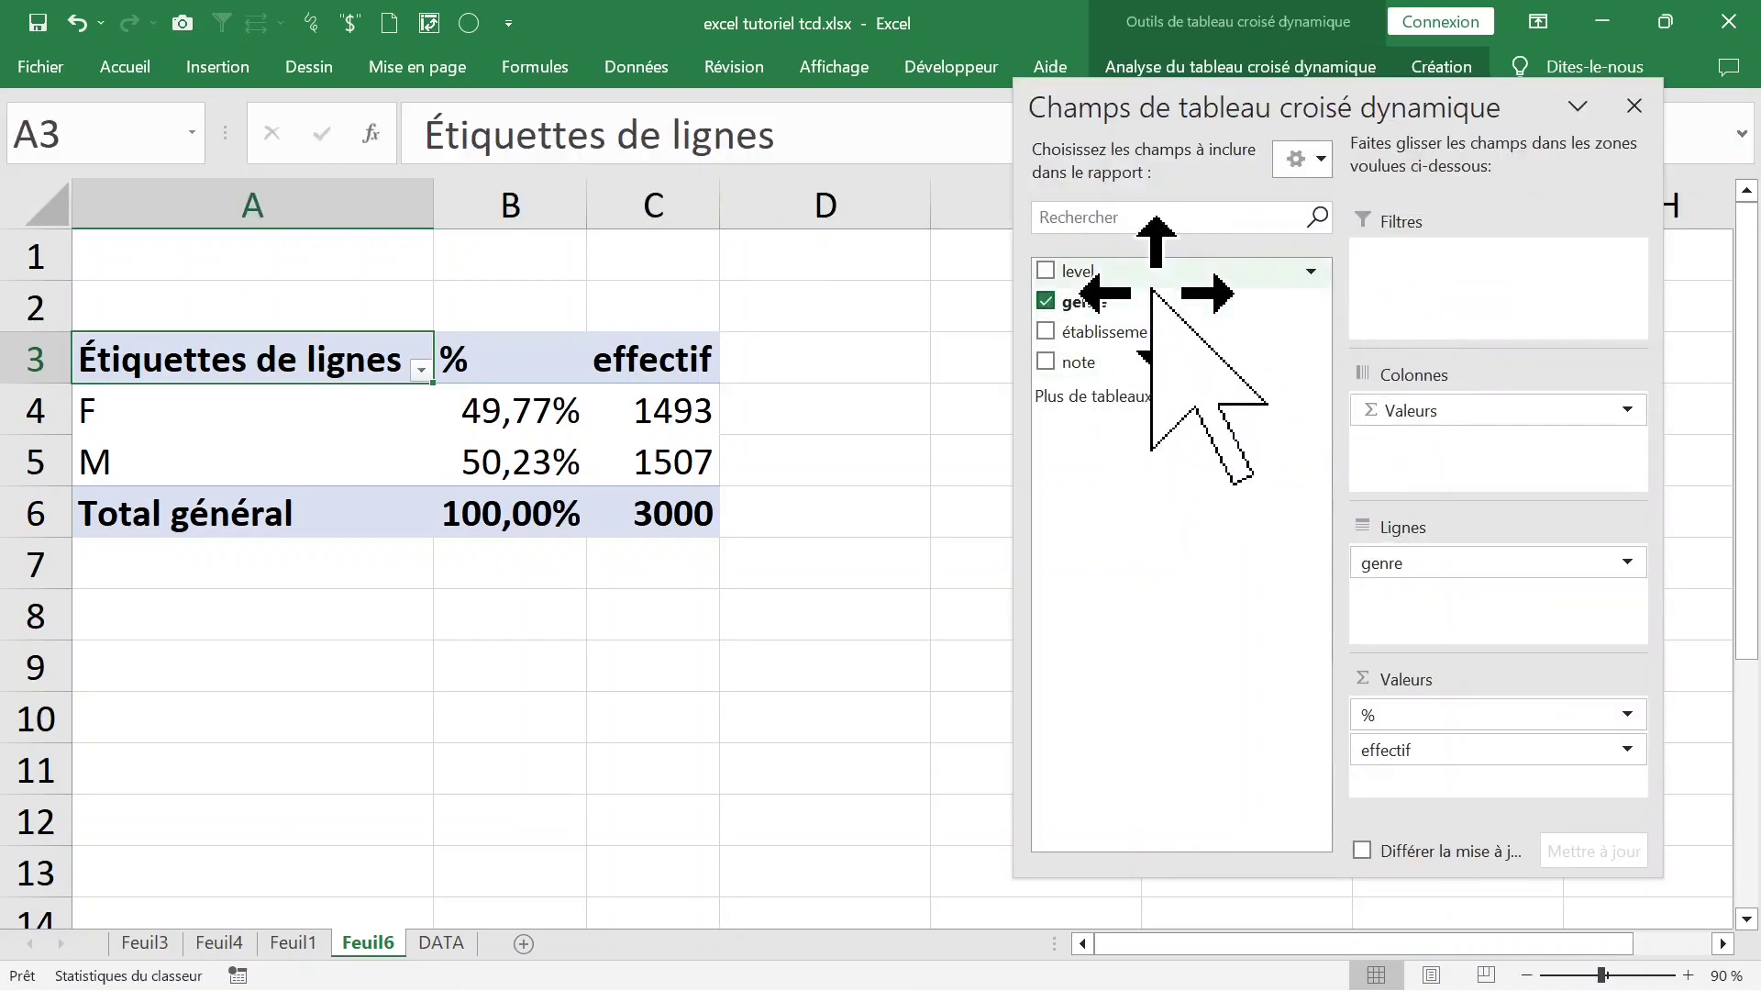
mouse_move(1135, 273)
mouse_down()
mouse_move(1403, 452)
mouse_move(1431, 431)
mouse_move(1157, 504)
mouse_up()
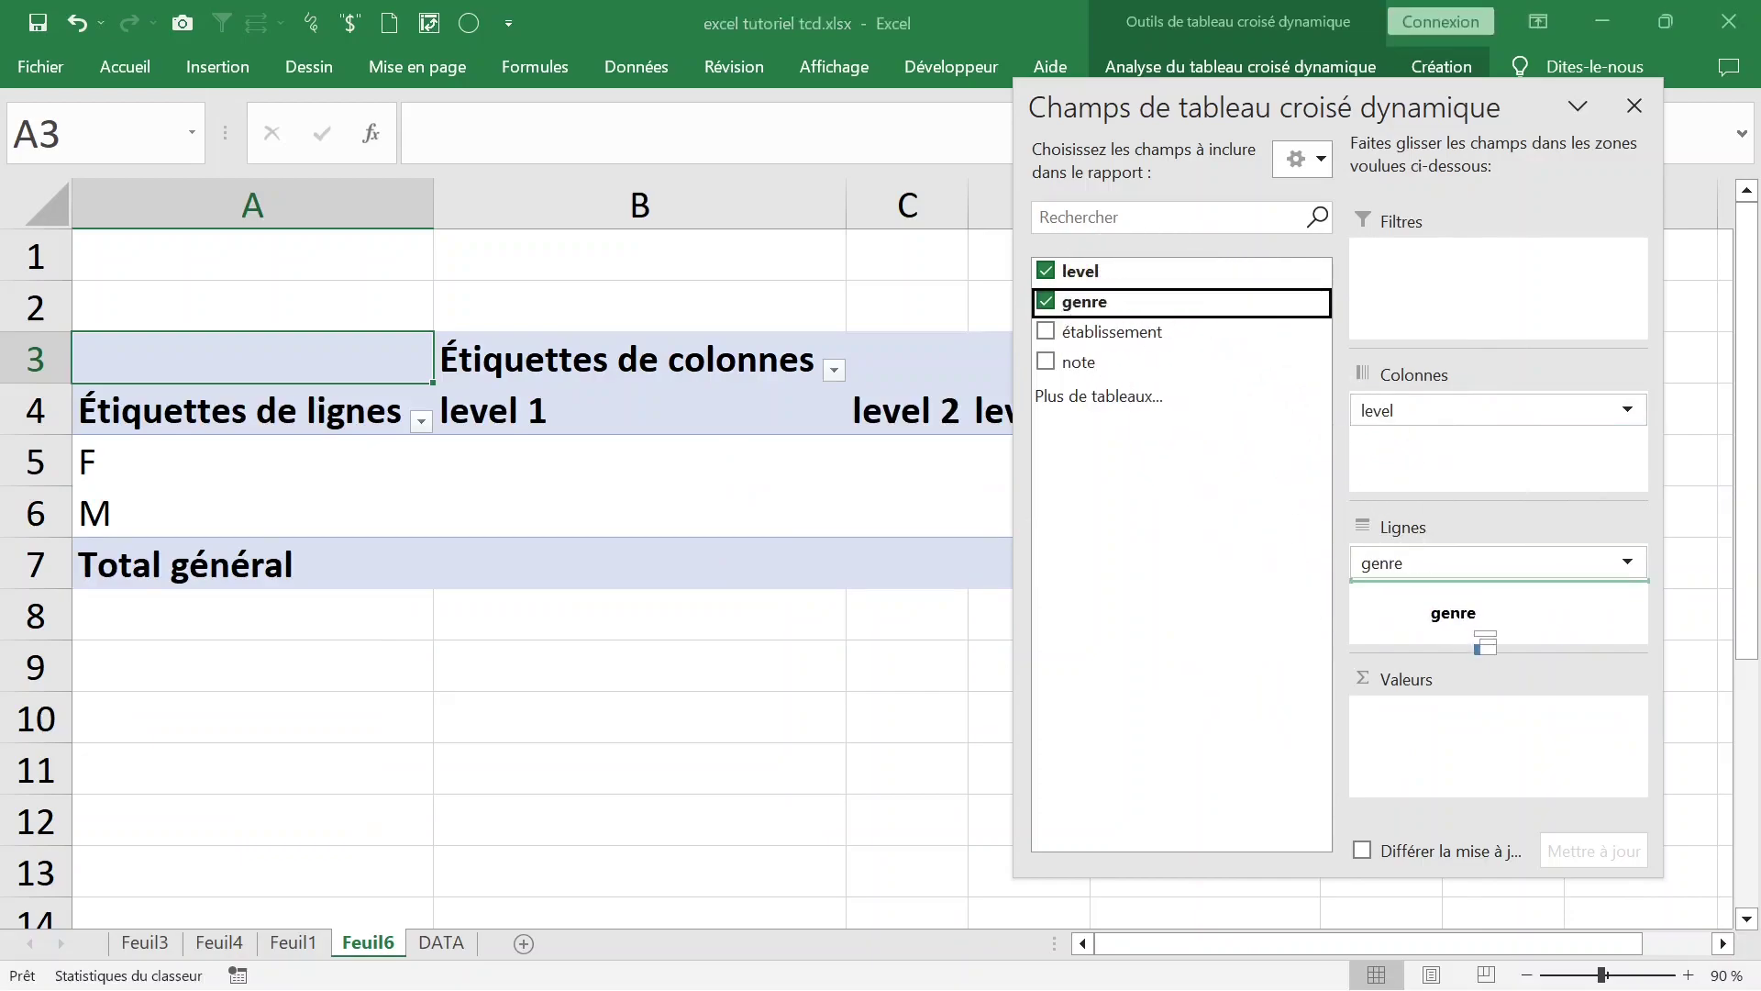
drag(1142, 302, 1427, 723)
Step: Check the genre by level crosstab (F 1493, M 1507, total 3000) and close the field list
click(826, 675)
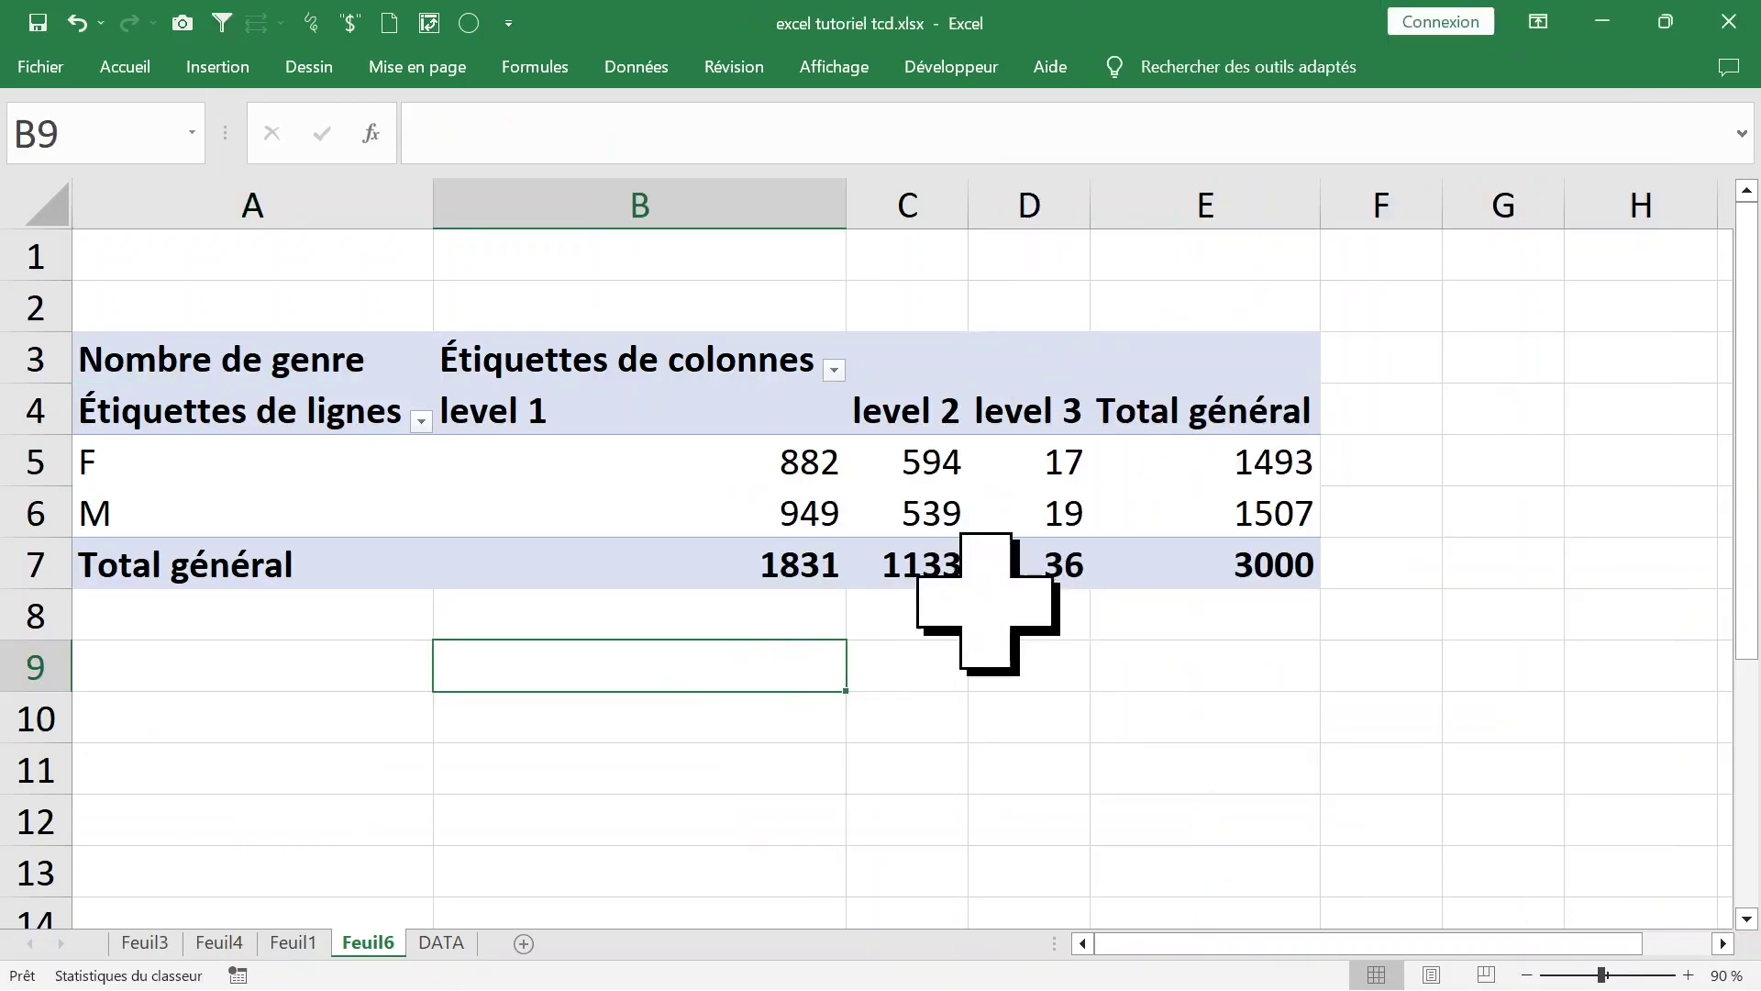
click(722, 426)
click(205, 469)
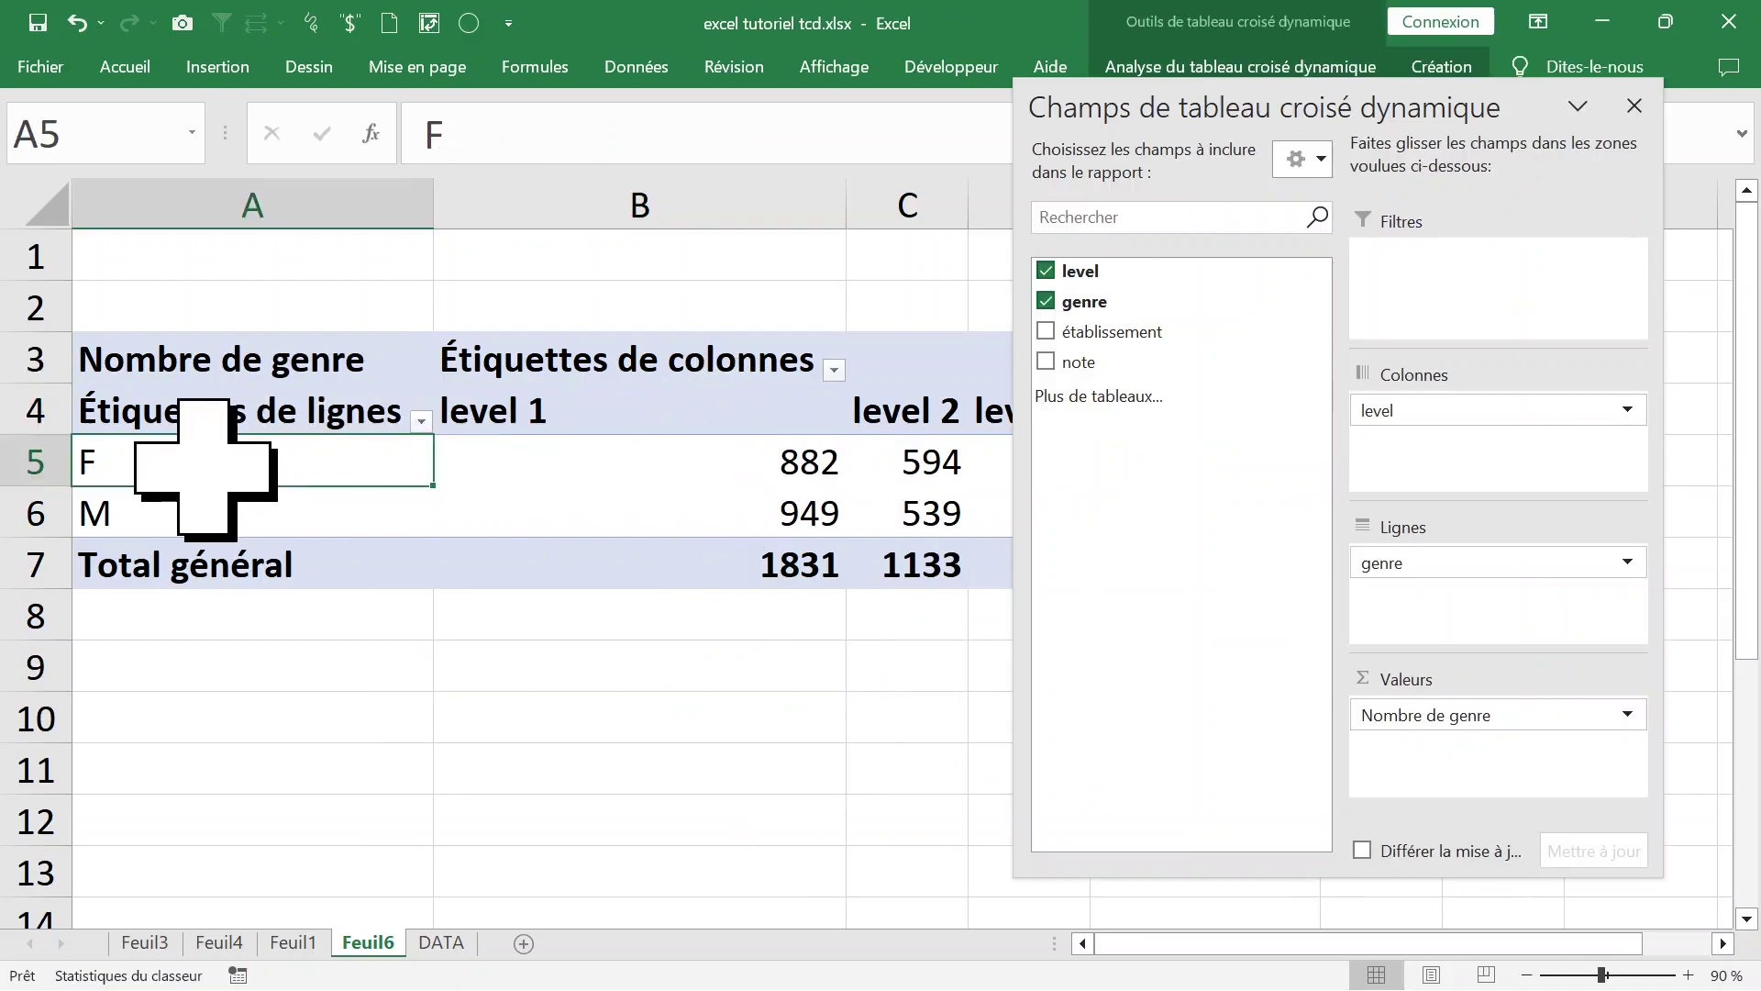
click(250, 257)
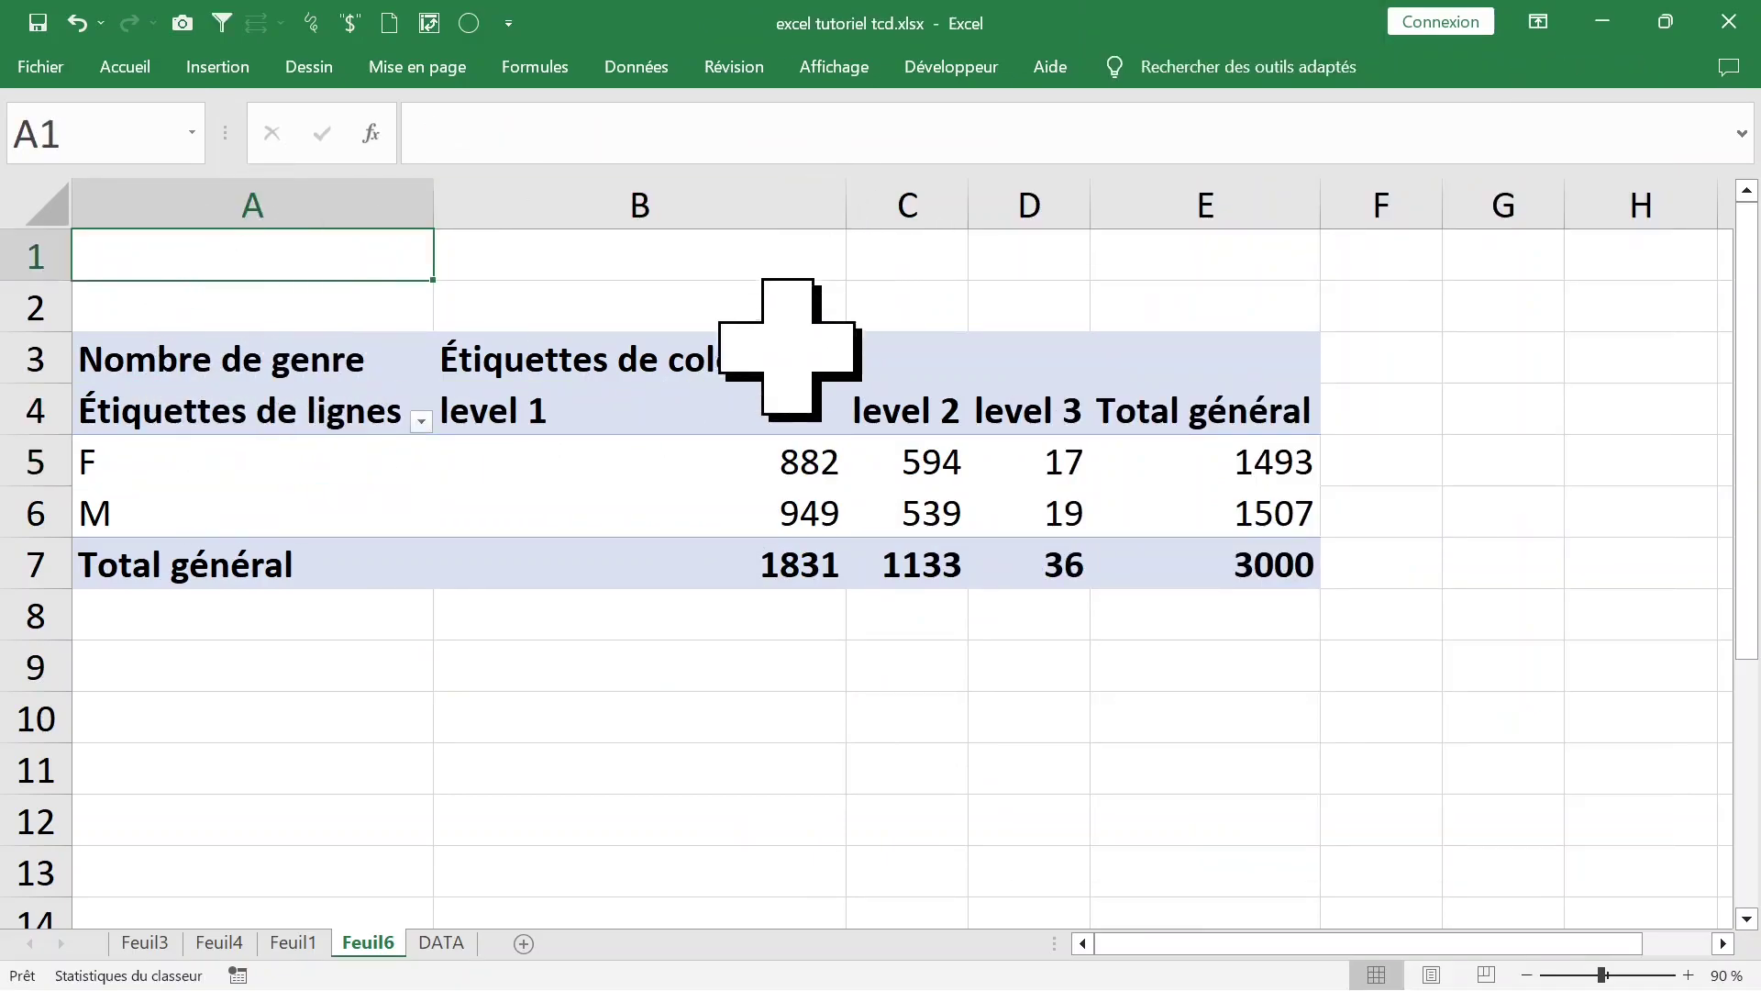
click(729, 367)
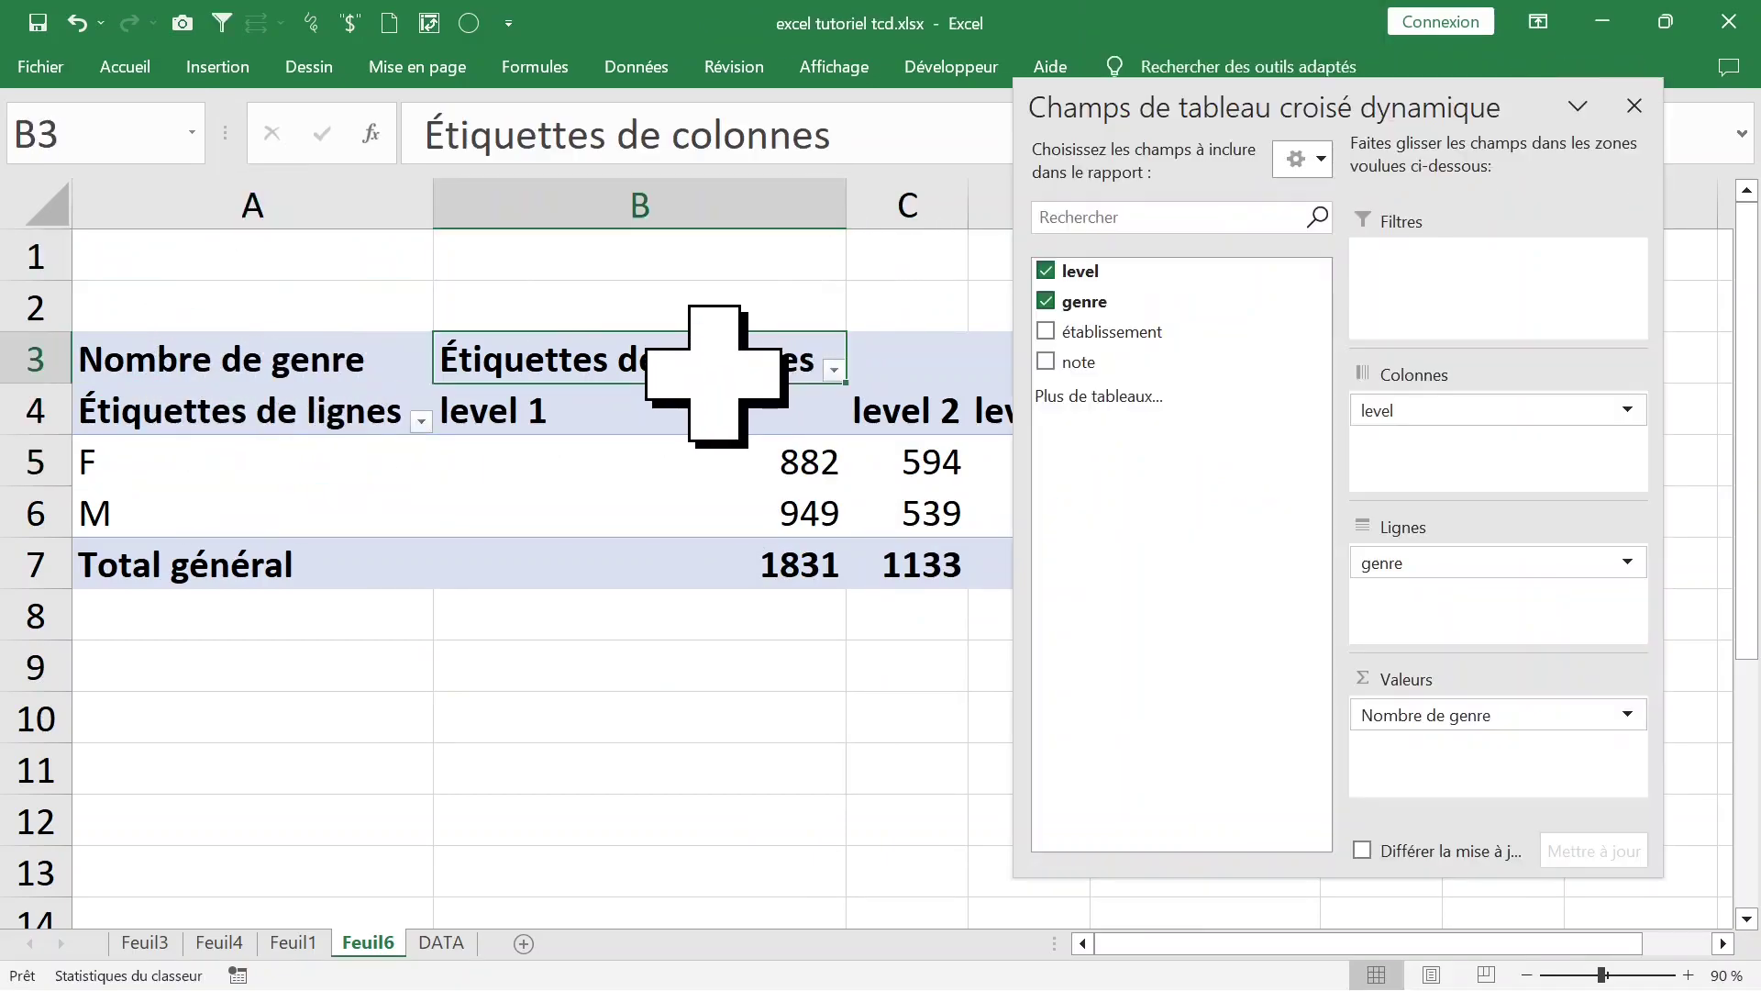
click(1634, 105)
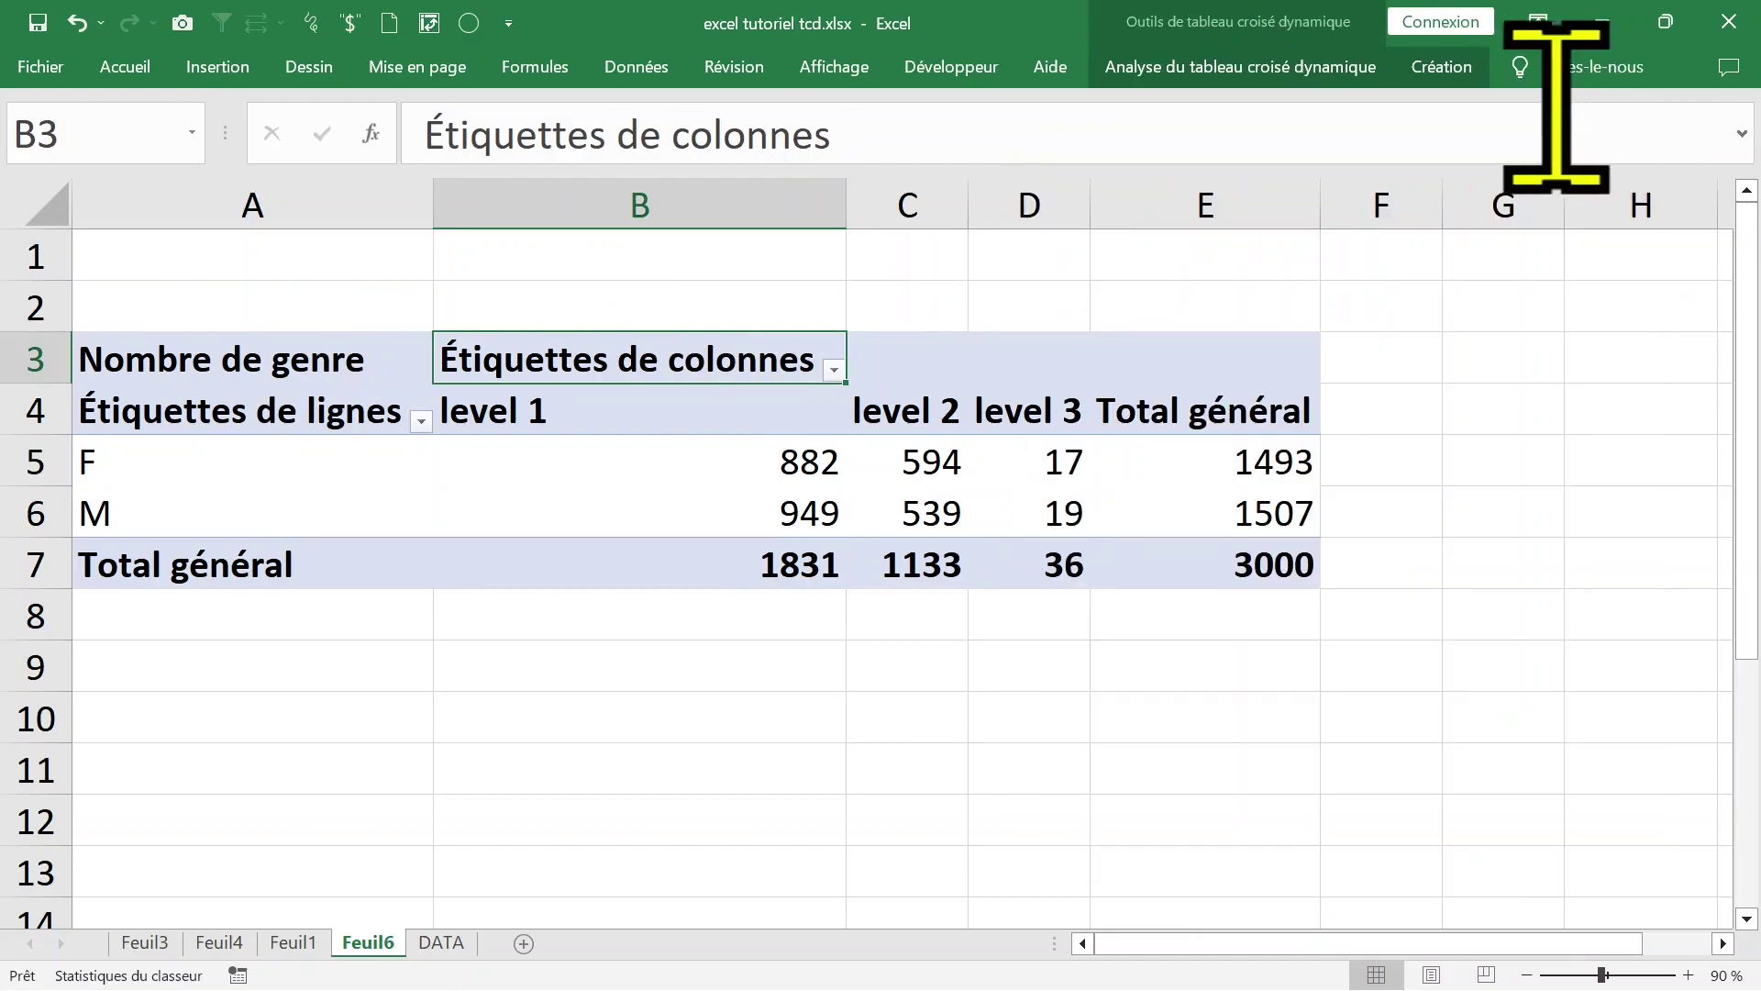
Step: Switch the crosstab's report layout to tabular form so the headers read genre and level
click(1244, 70)
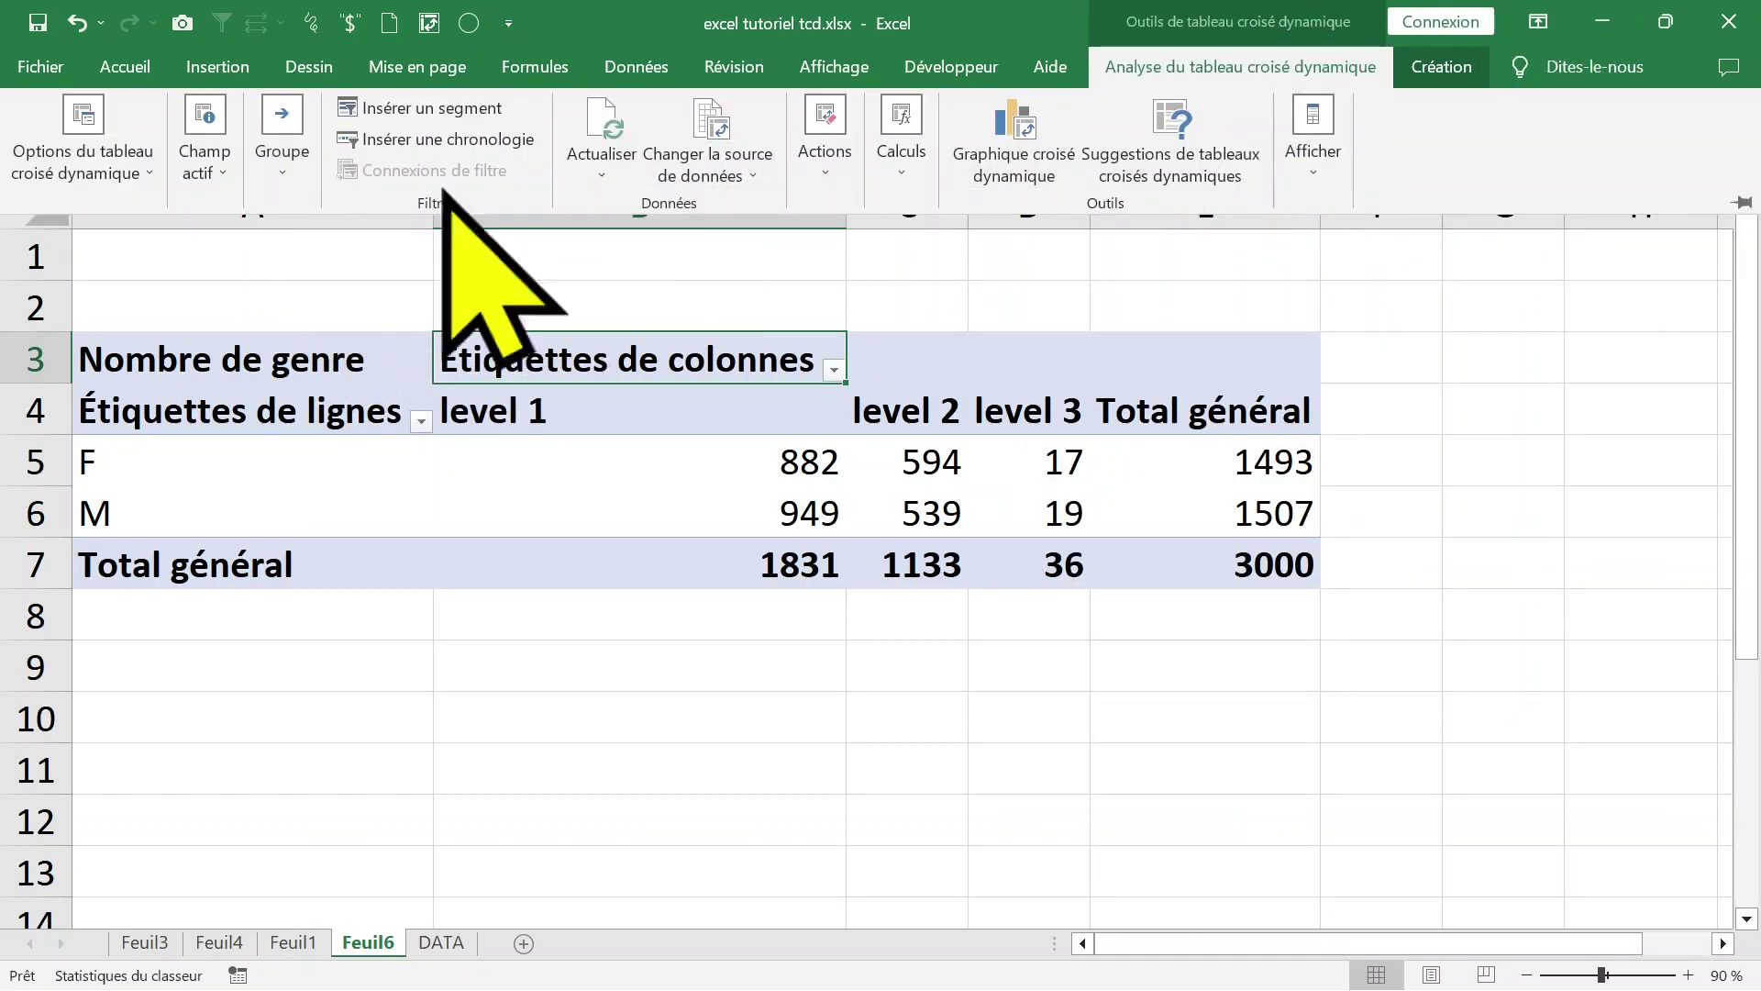
click(1459, 68)
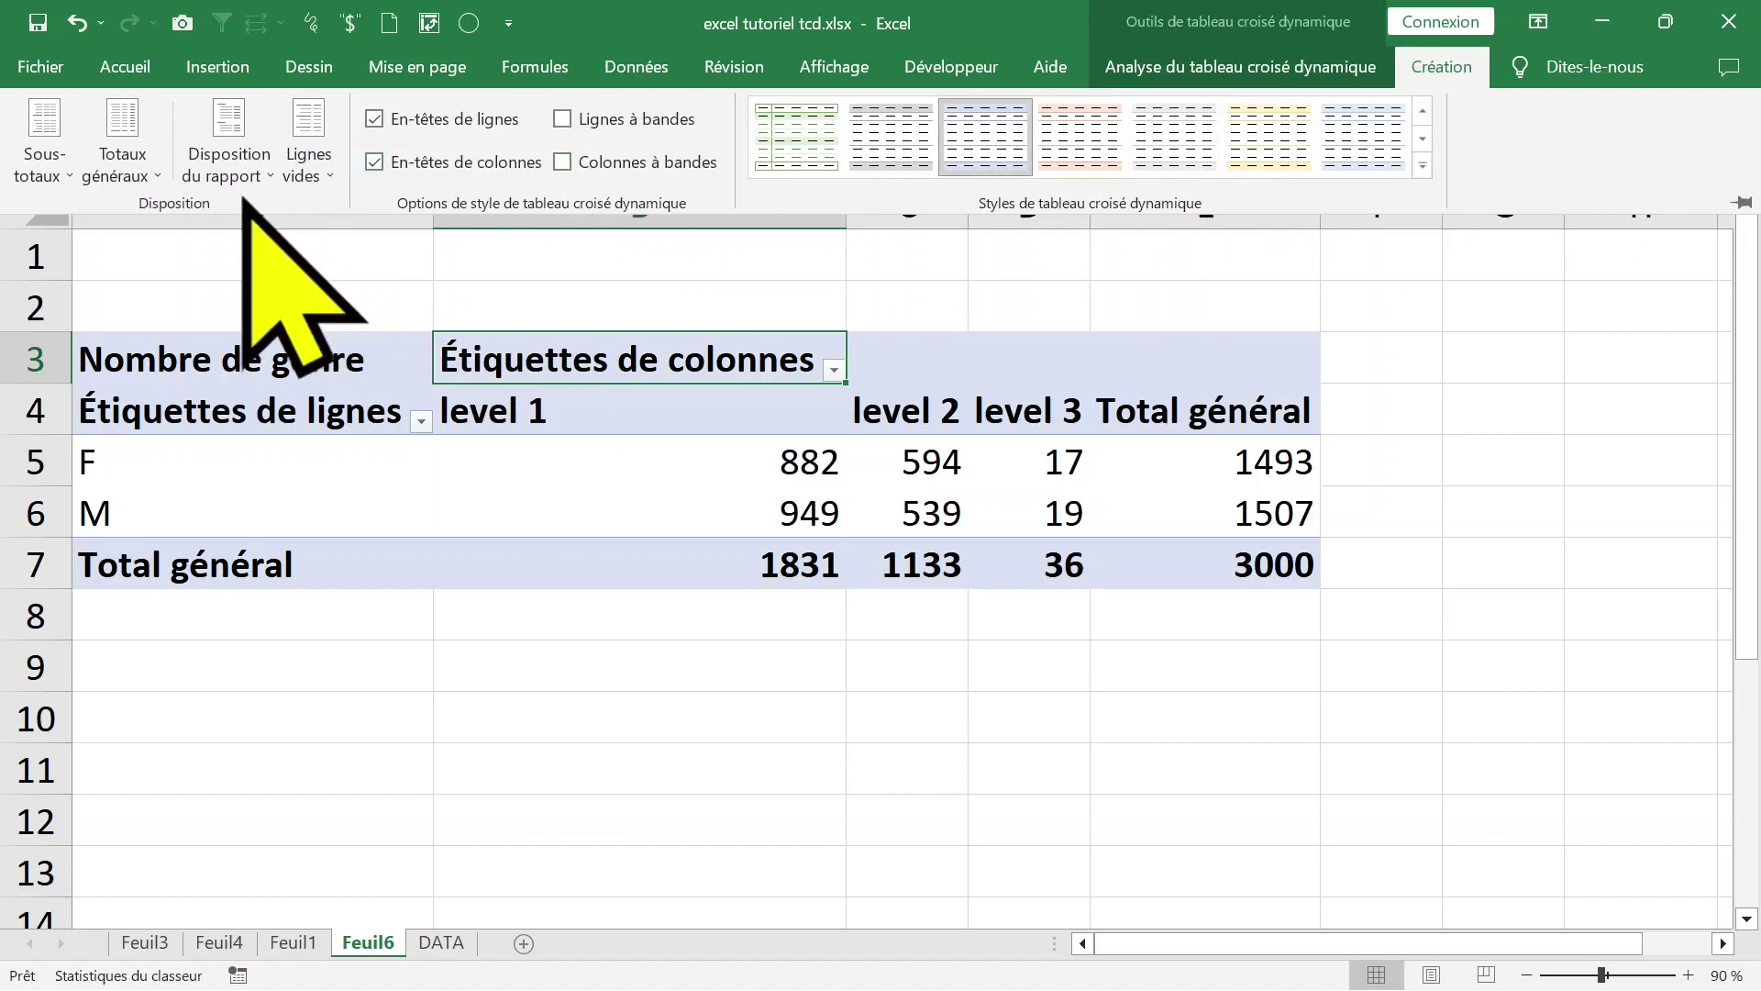
click(257, 179)
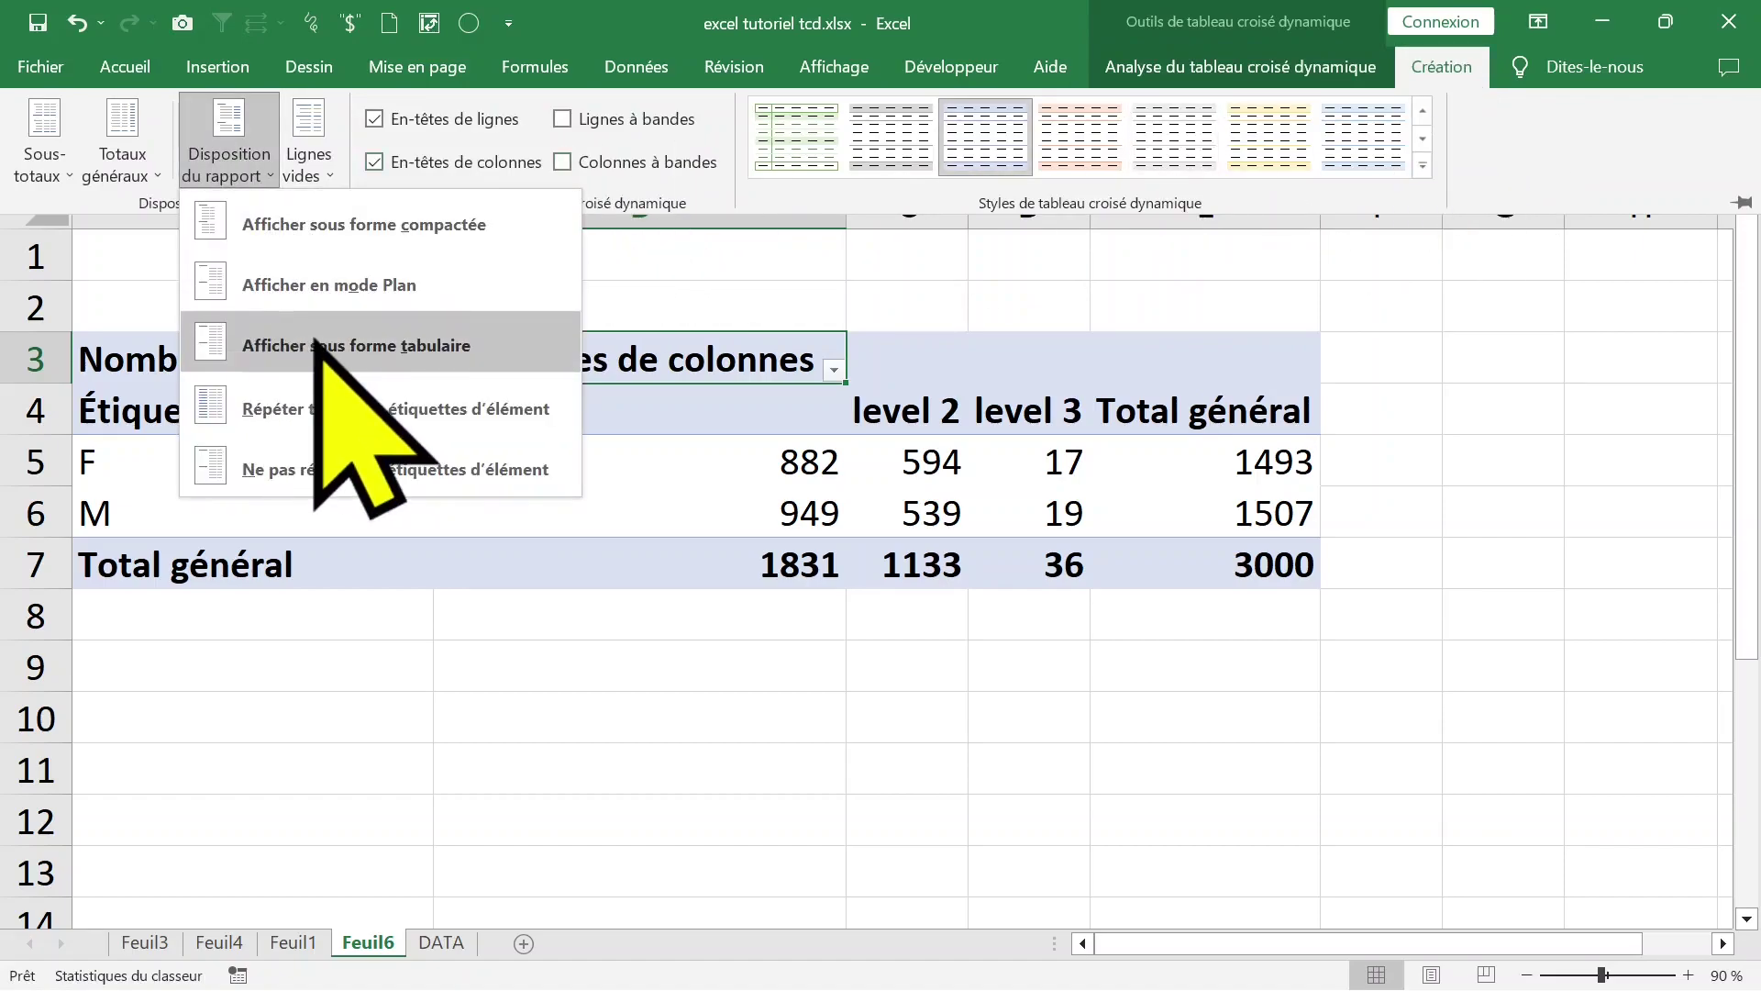
click(264, 332)
click(486, 454)
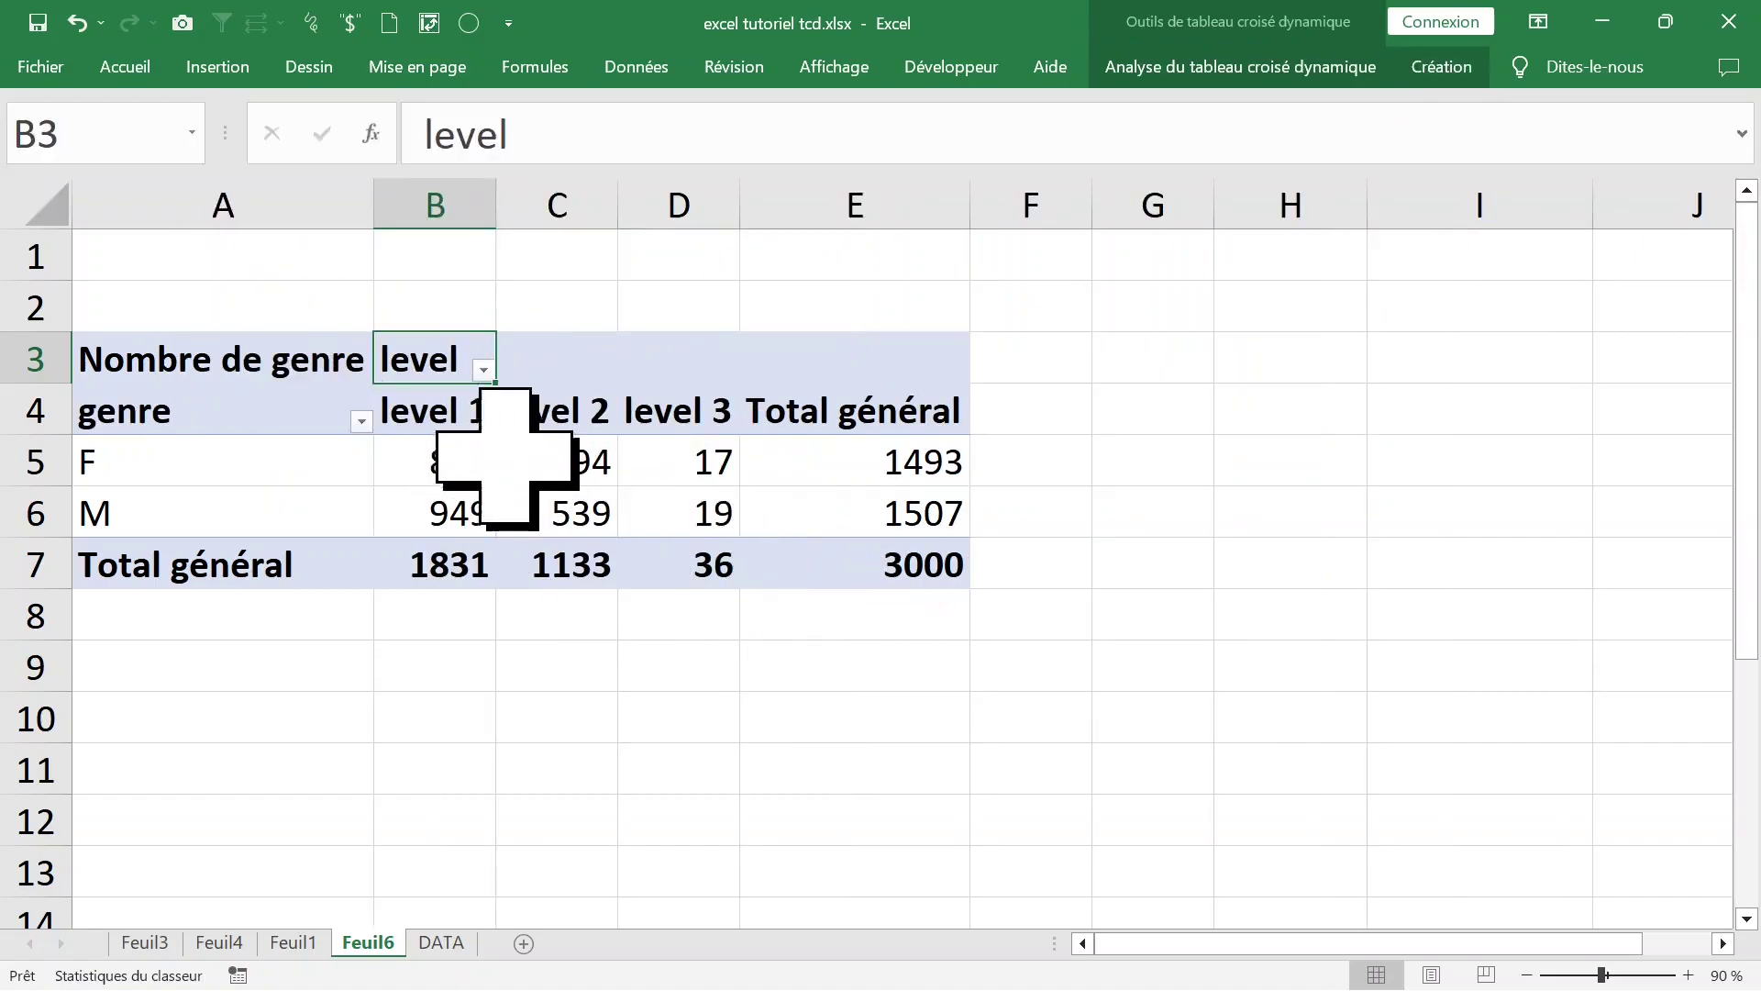
click(477, 458)
click(436, 408)
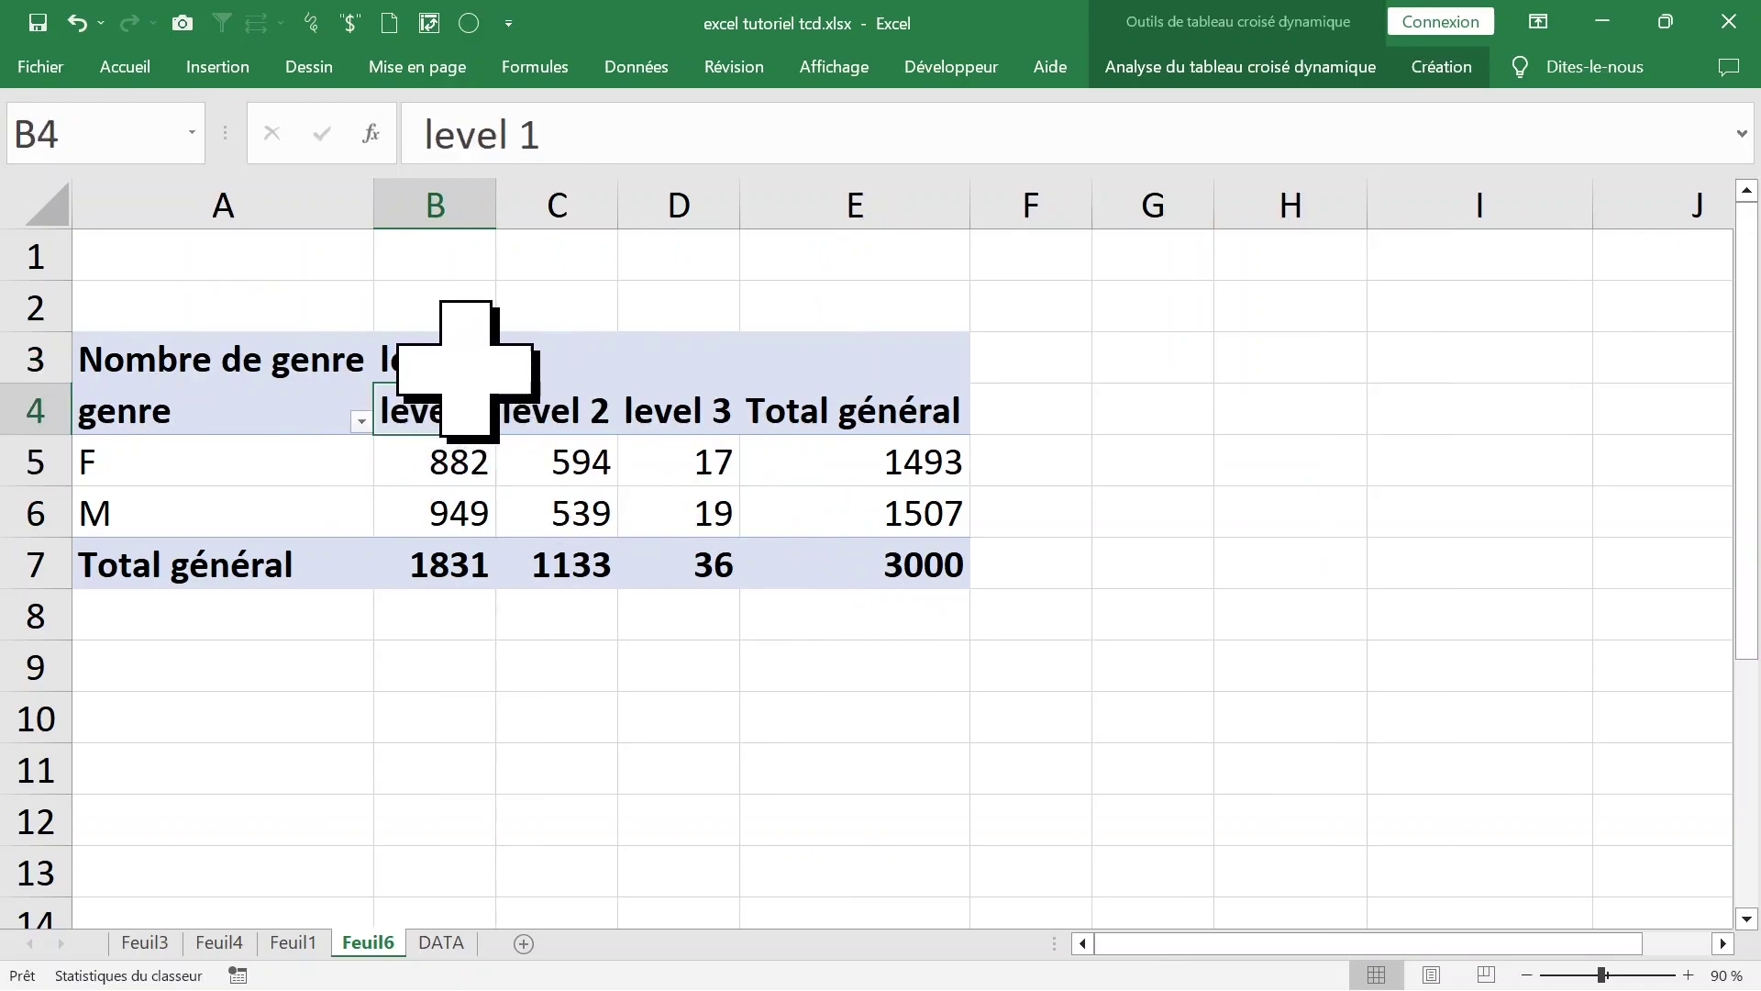
Step: Select the level 2, level 3, F and M count ranges, then the 882 cell
click(578, 392)
click(688, 393)
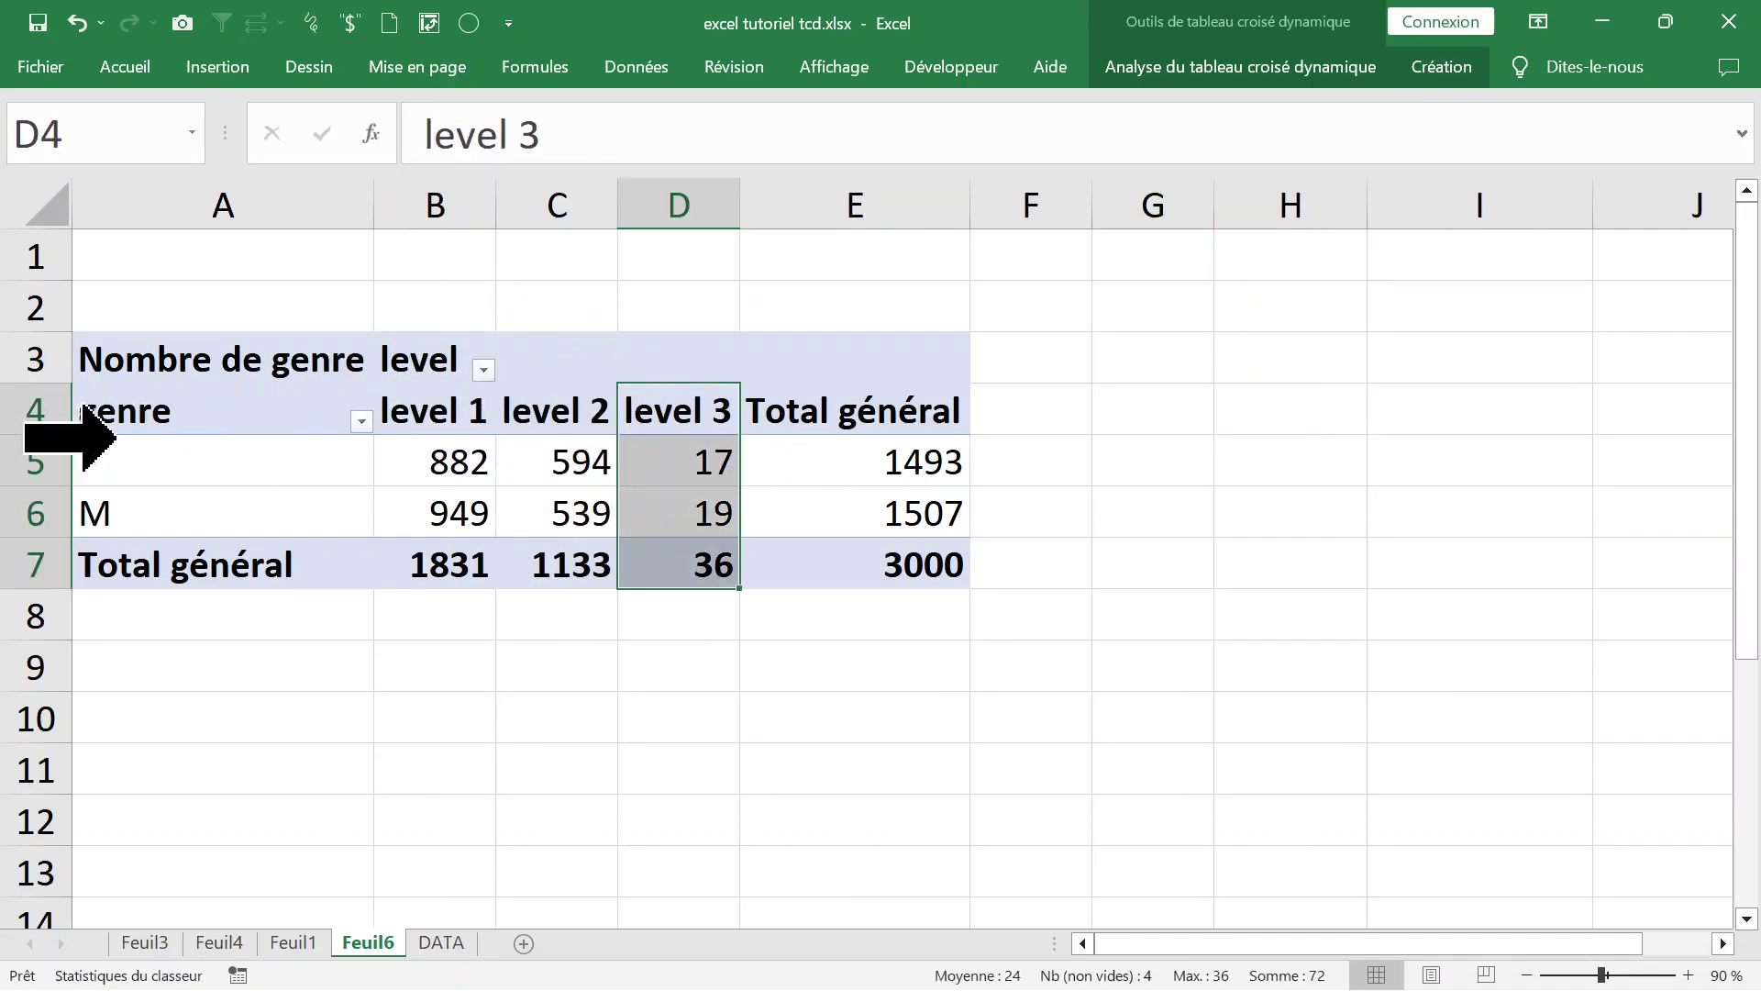
click(28, 456)
click(28, 509)
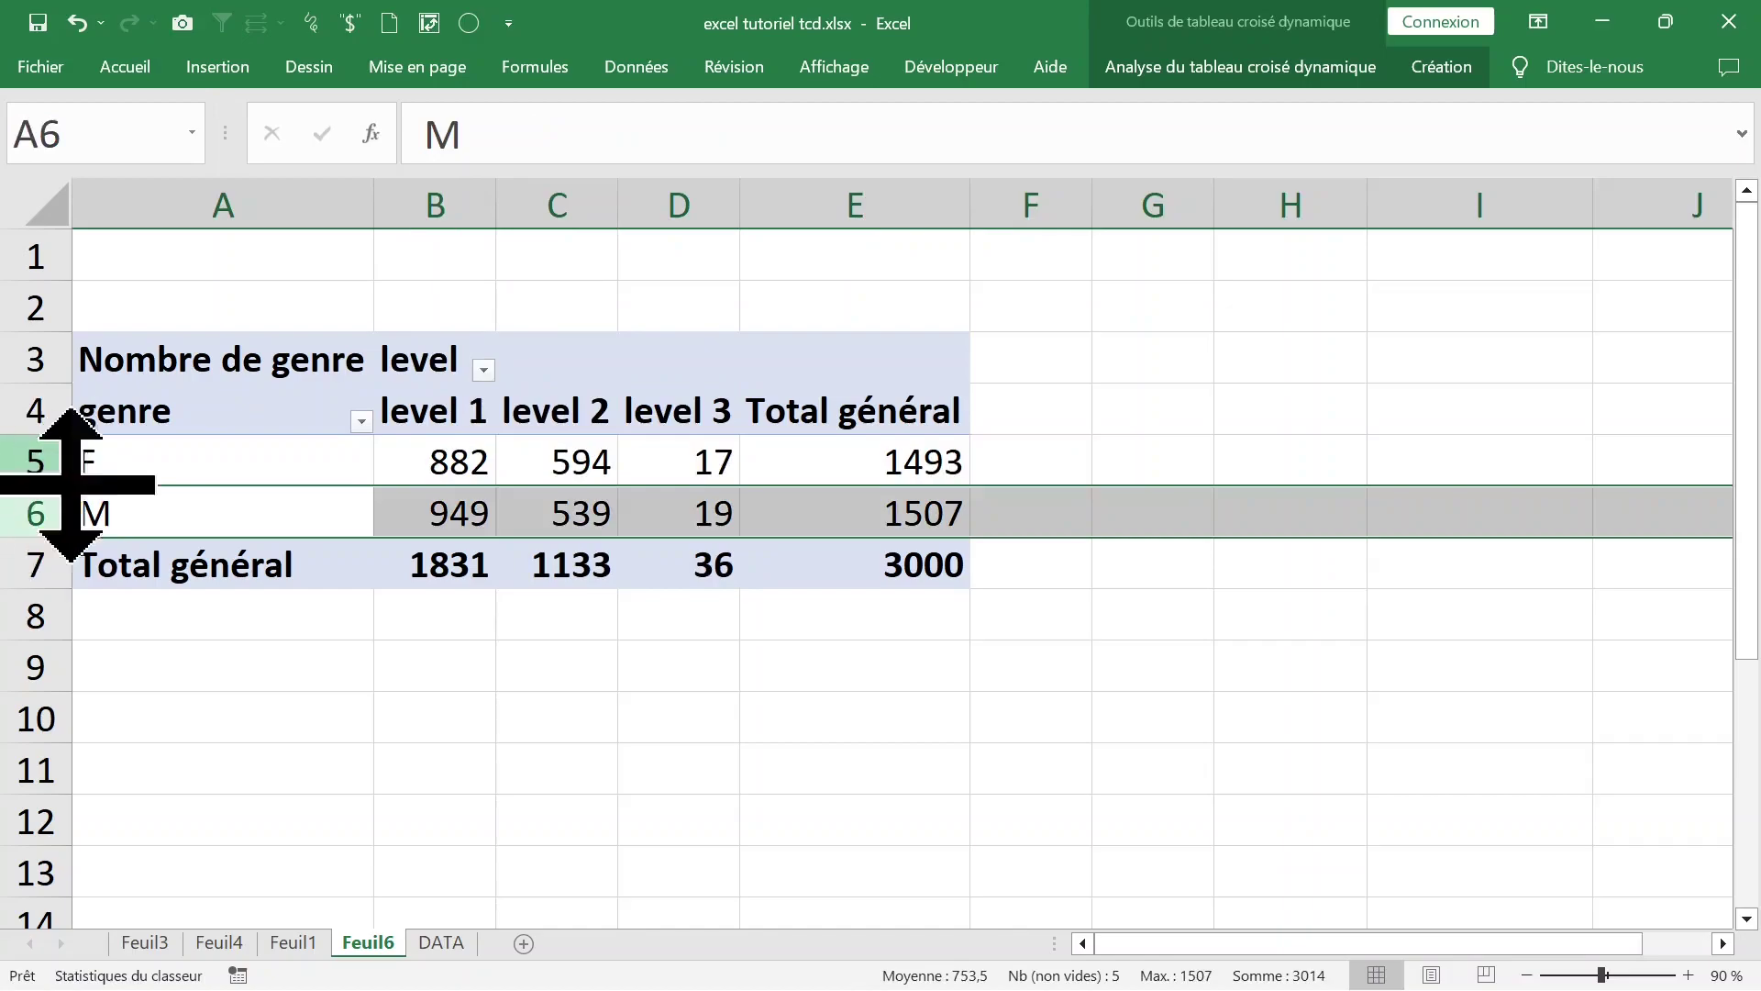
drag(443, 464, 889, 530)
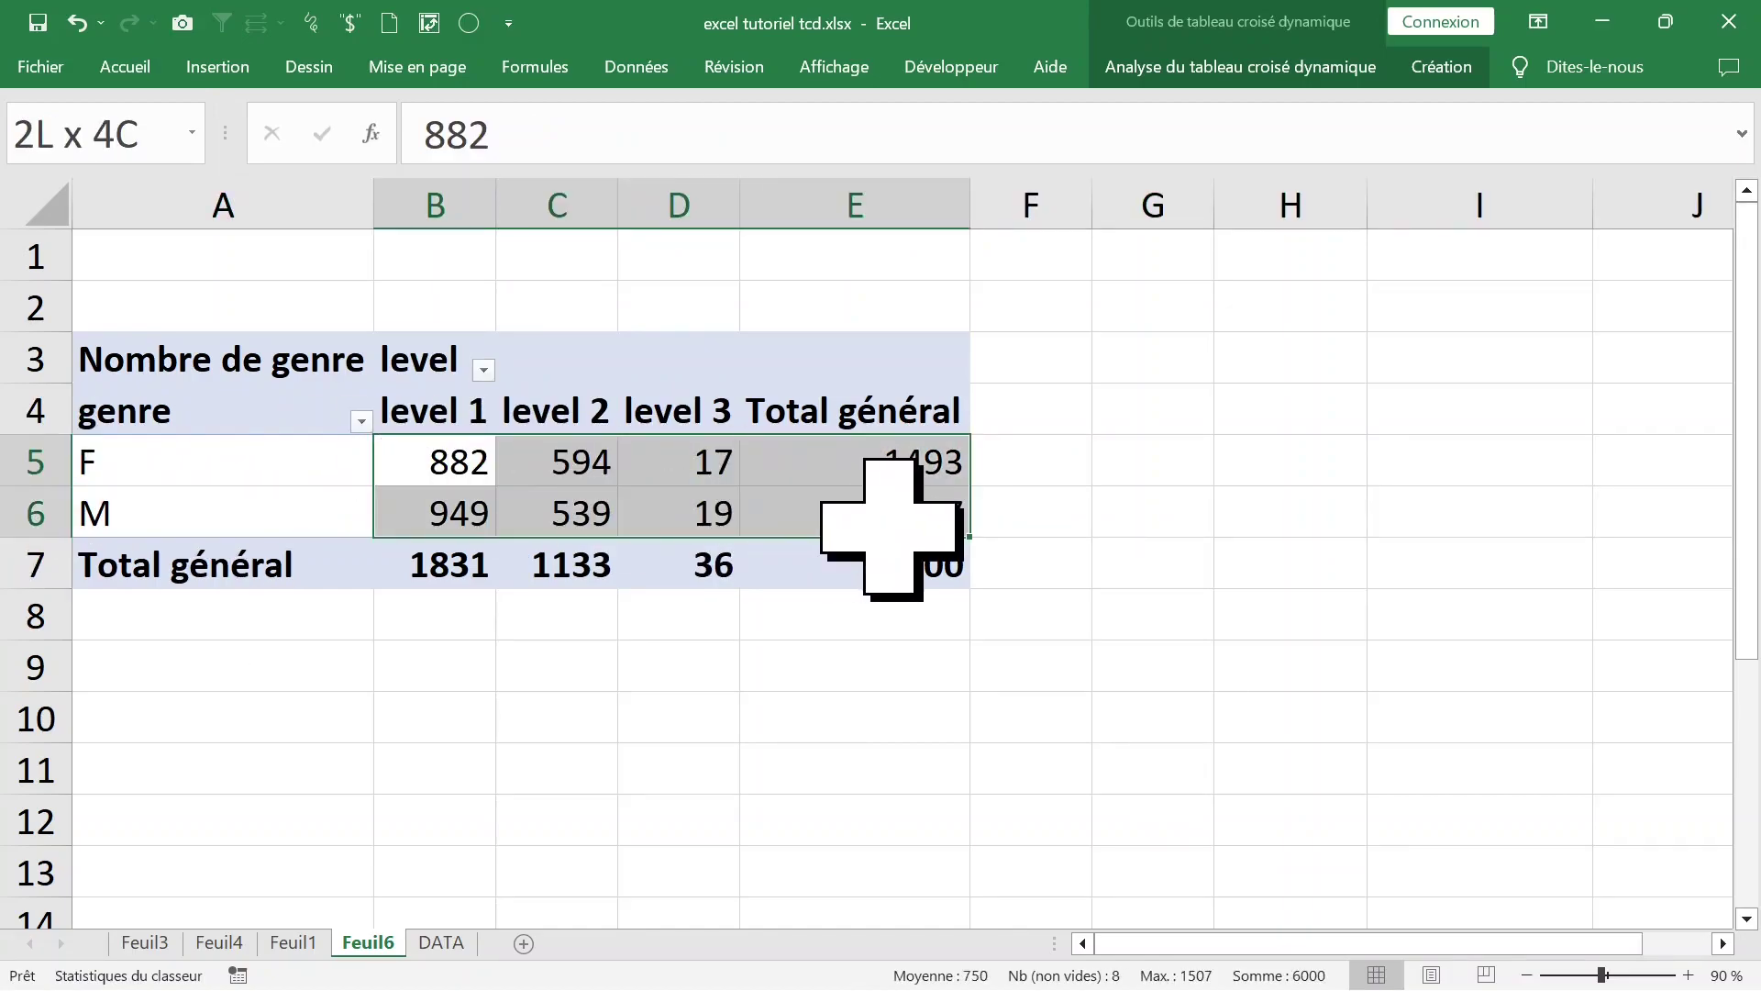
click(444, 458)
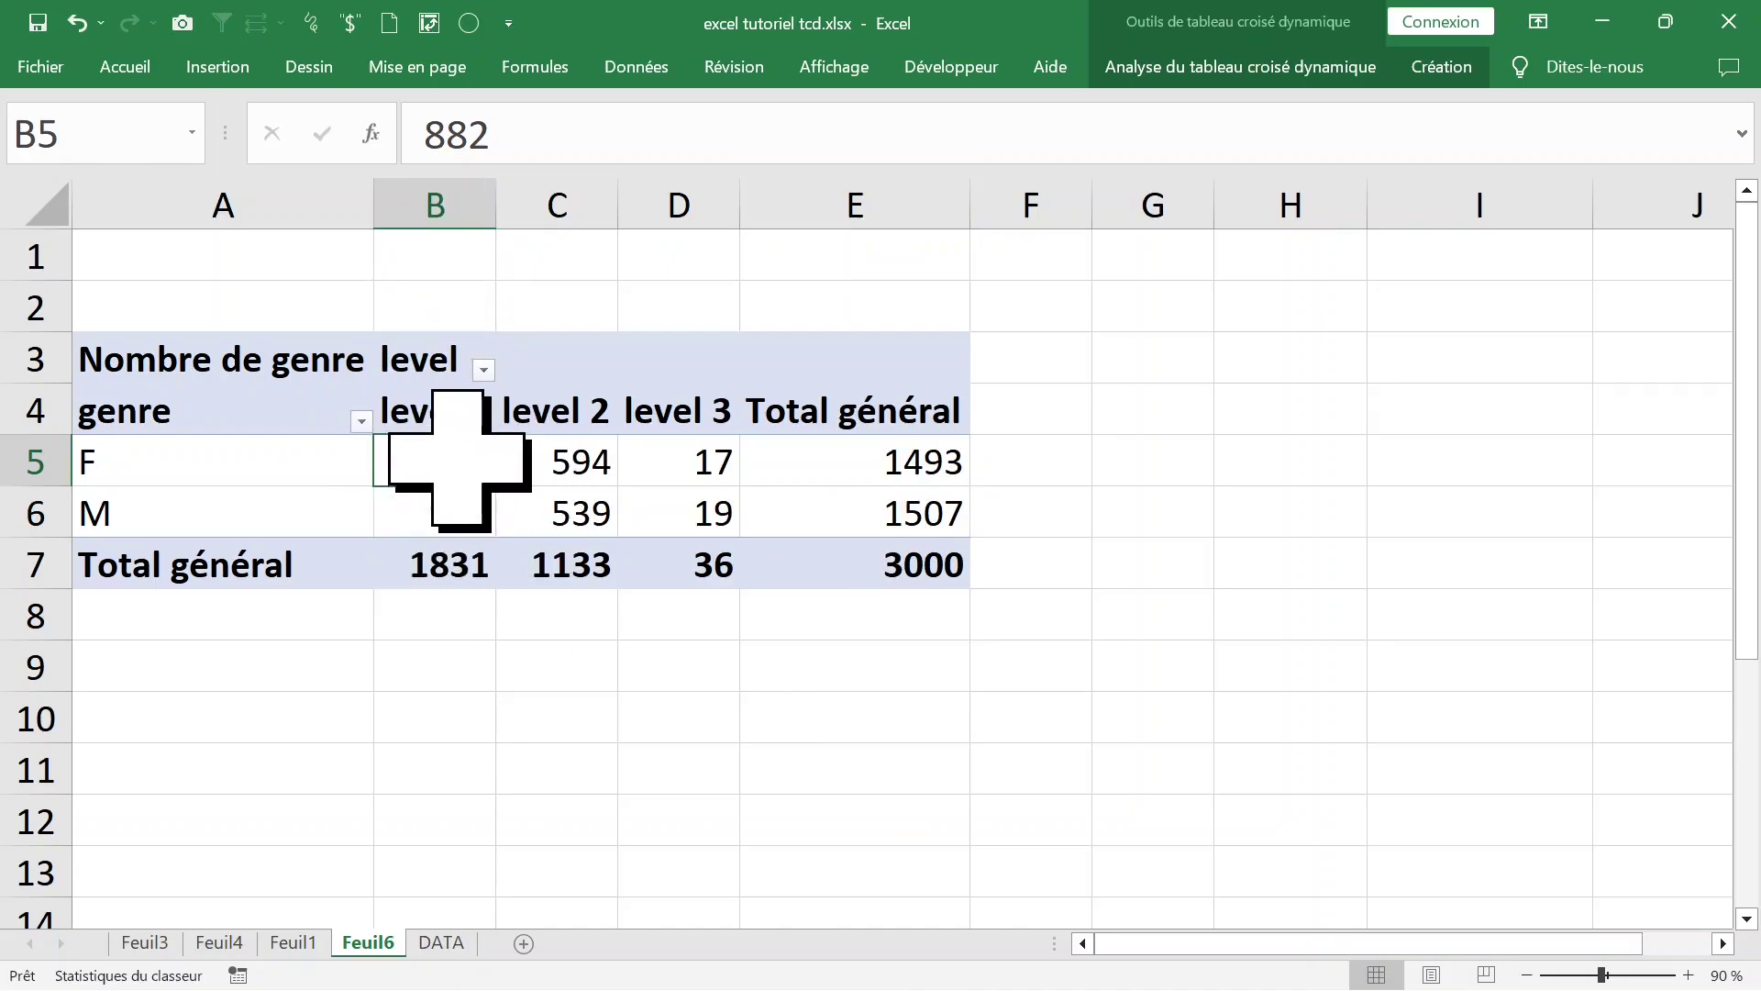
Step: Swap the crosstab so levels 1–3 run down the rows and genre F/M across the columns
right_click(446, 459)
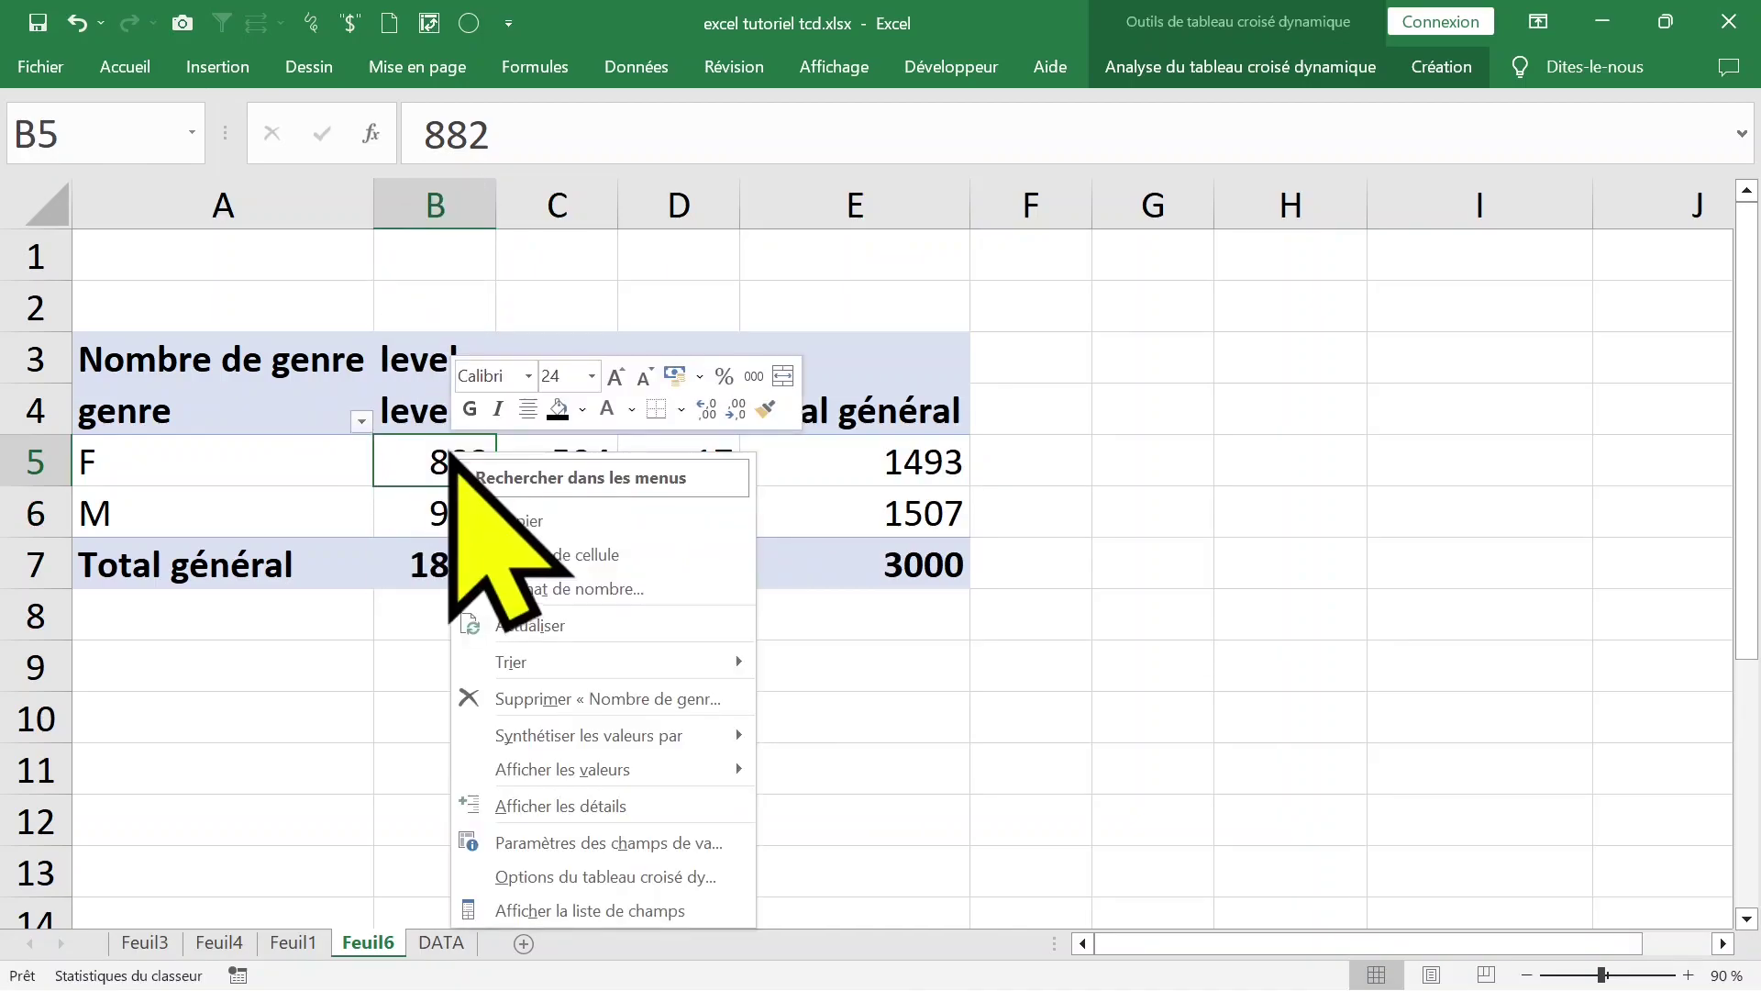
click(592, 906)
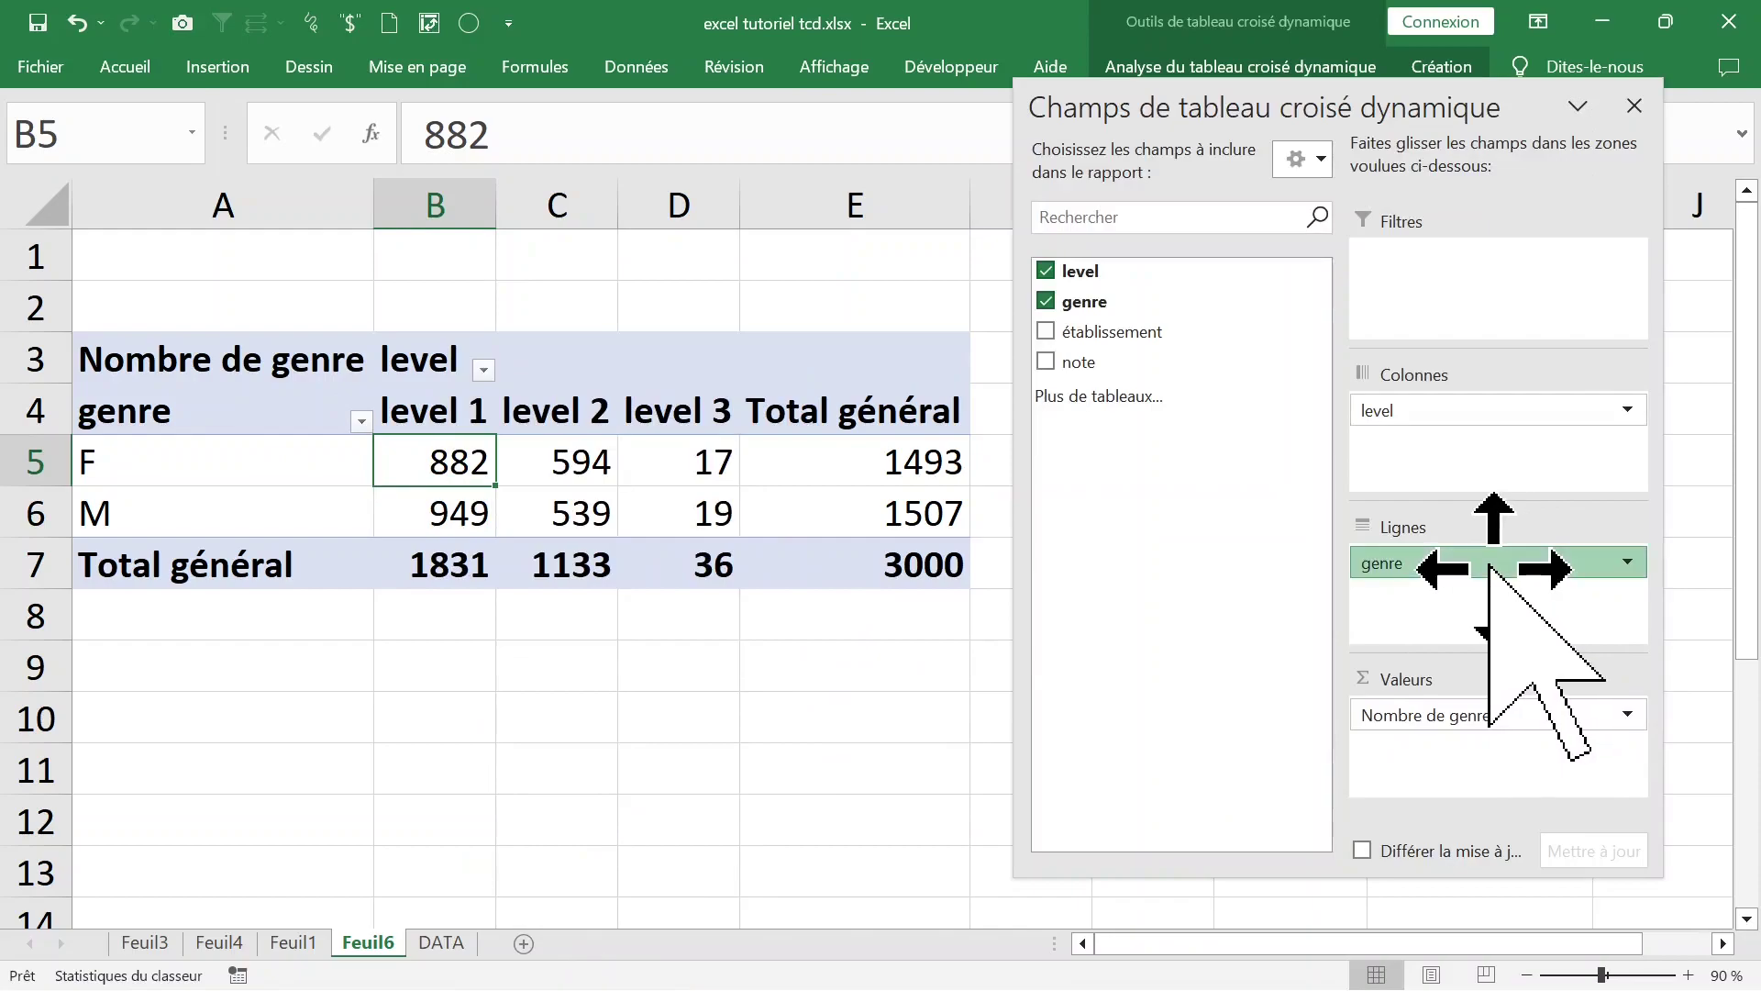
mouse_move(1491, 567)
mouse_down()
mouse_move(1496, 431)
mouse_move(1478, 594)
mouse_up()
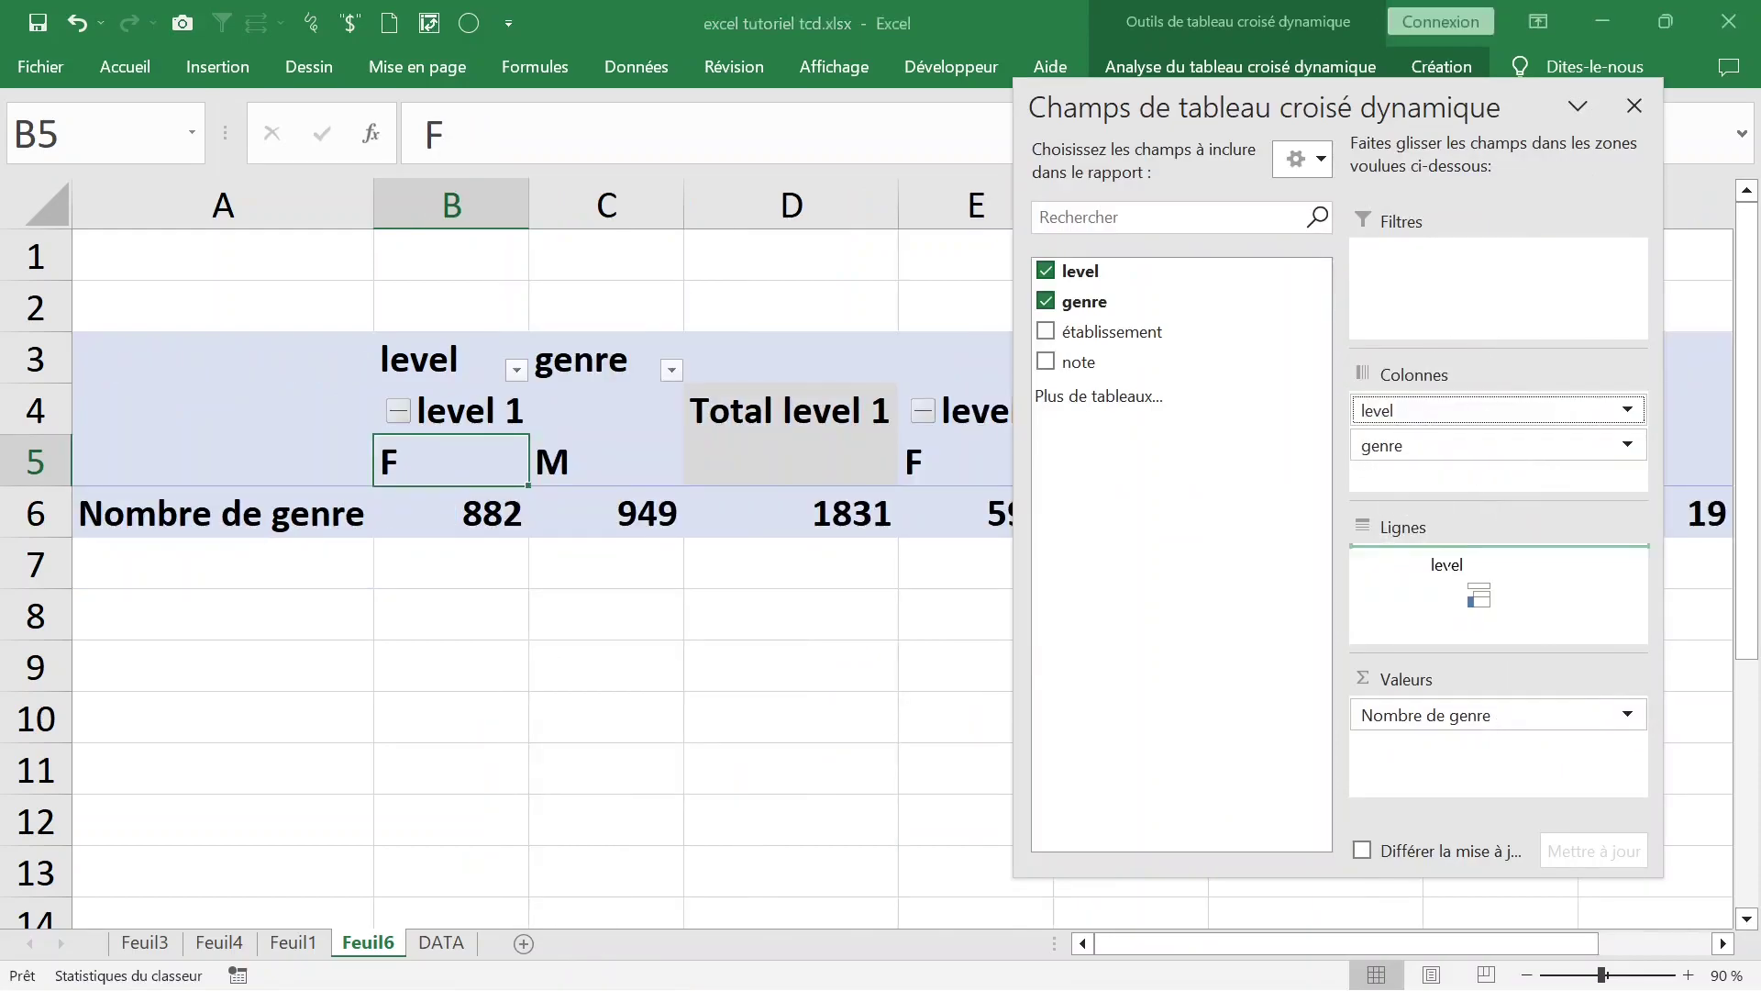
click(857, 720)
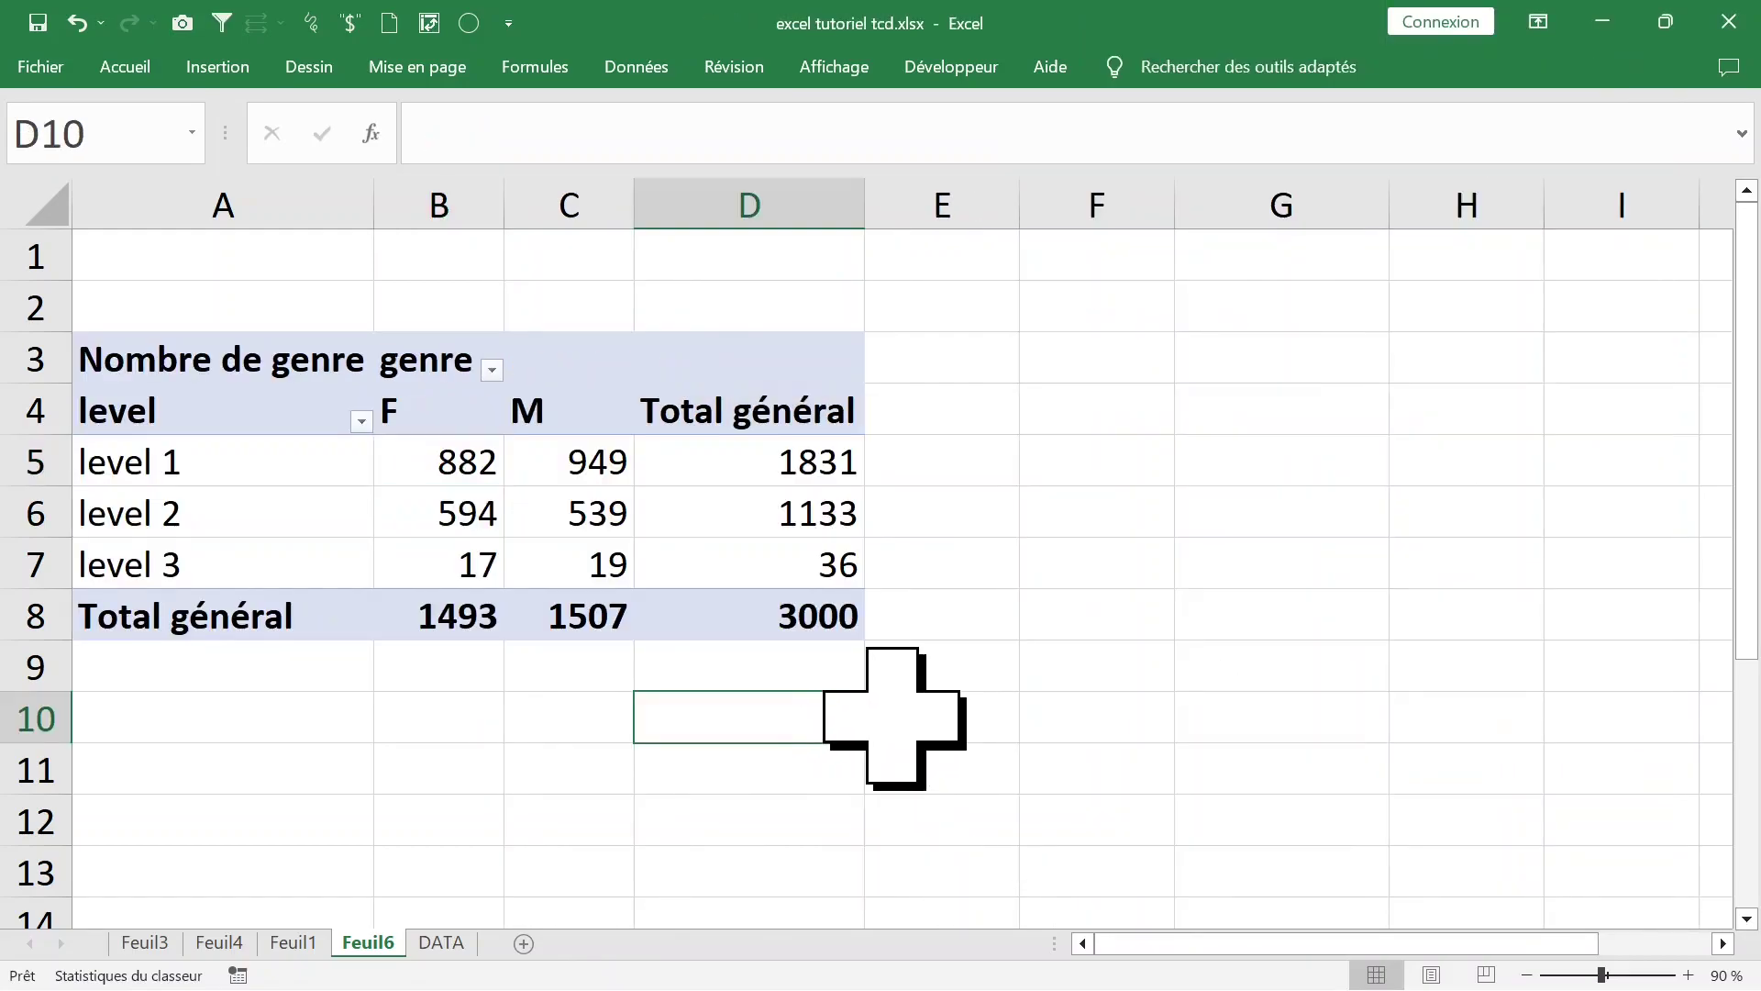